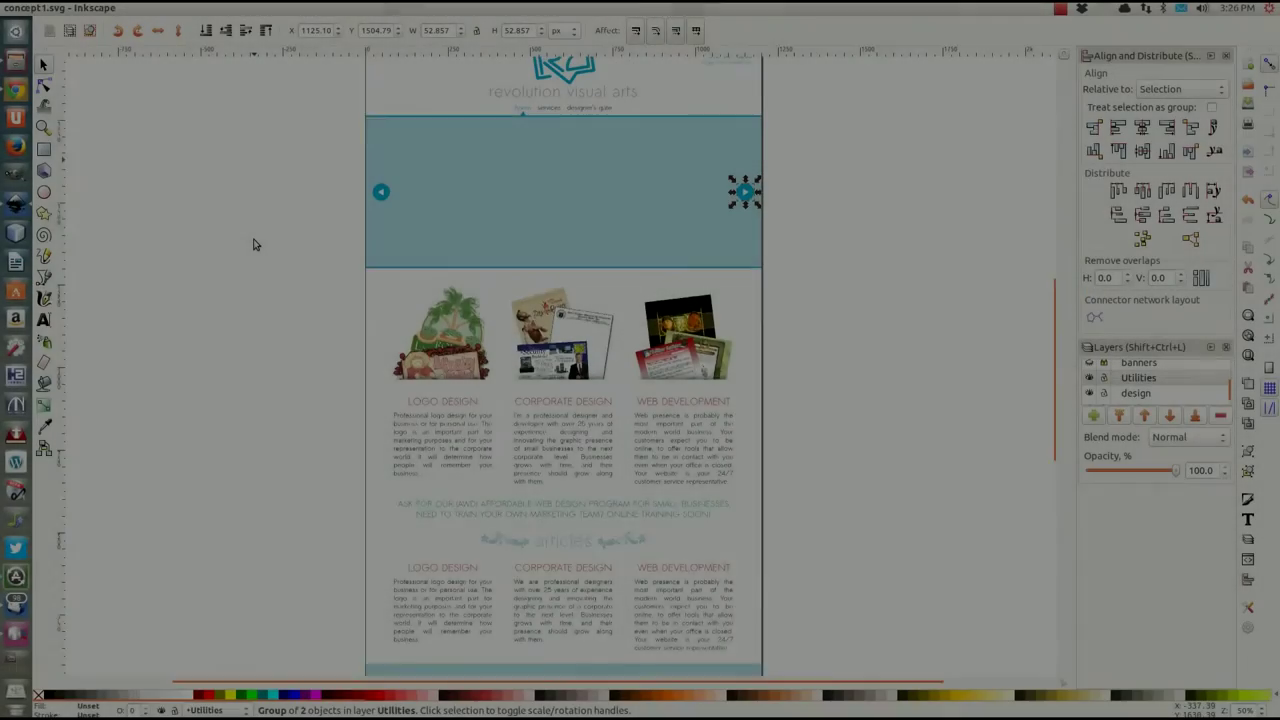
Zoom around the concept1.svg mockup and clear the selection.
scroll(253, 244, "up", 3)
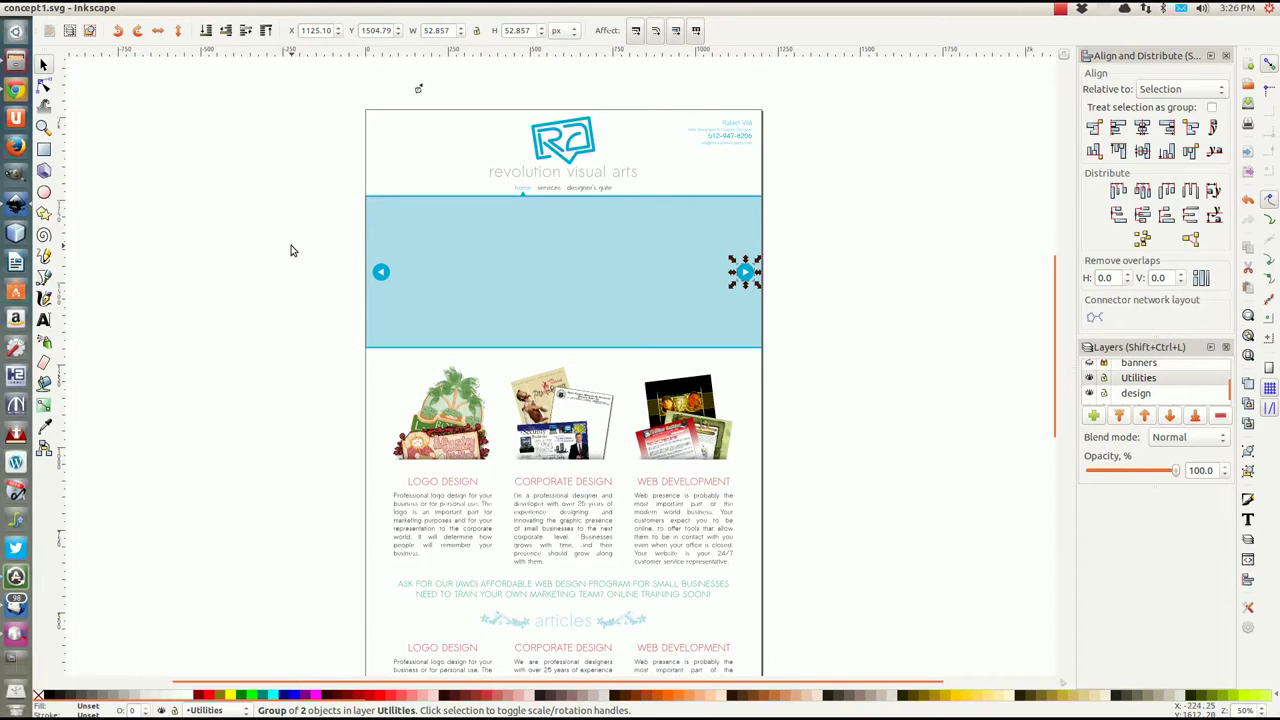
left_click(291, 251)
scroll(293, 270, "down", 5)
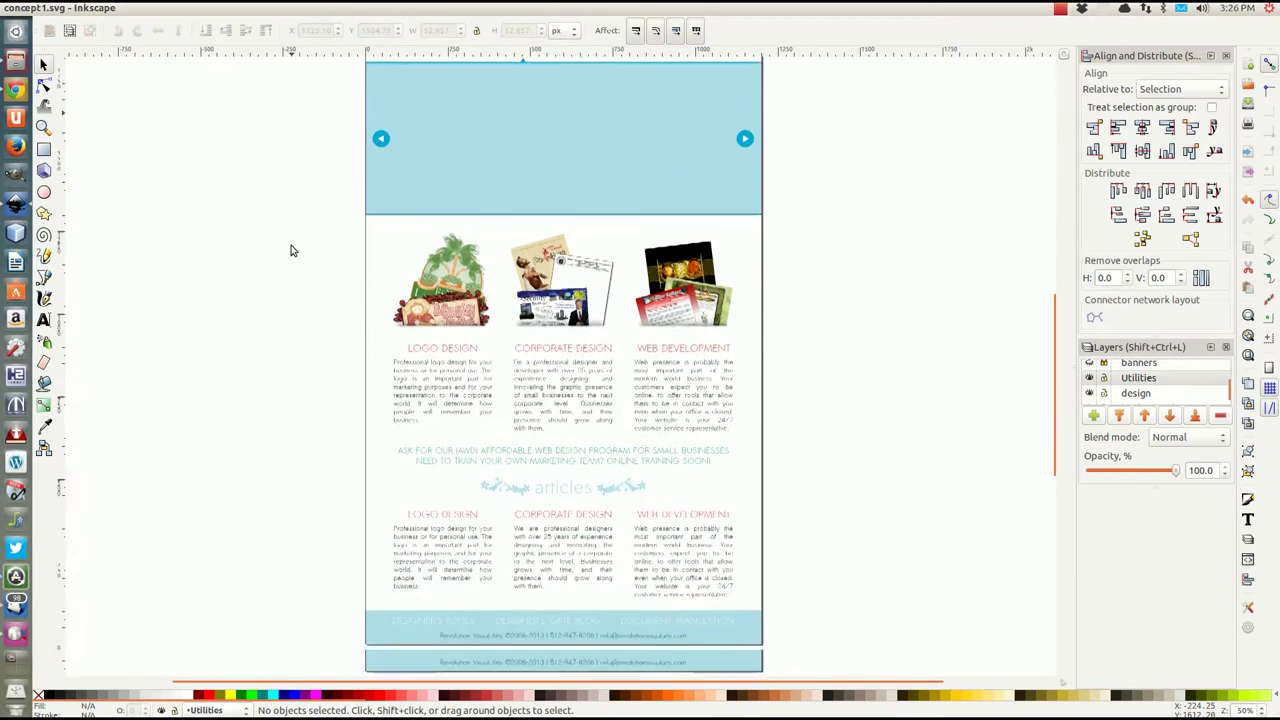
scroll(310, 320, "up", 4)
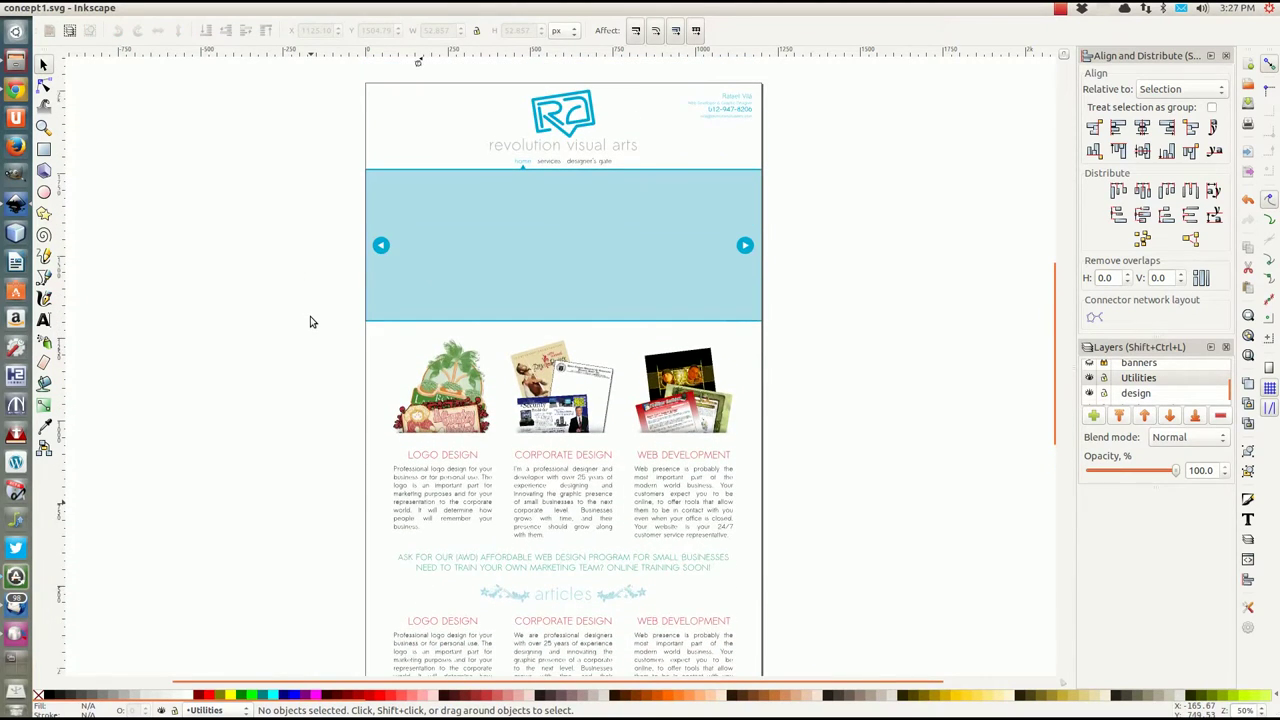
scroll(310, 321, "up", 1)
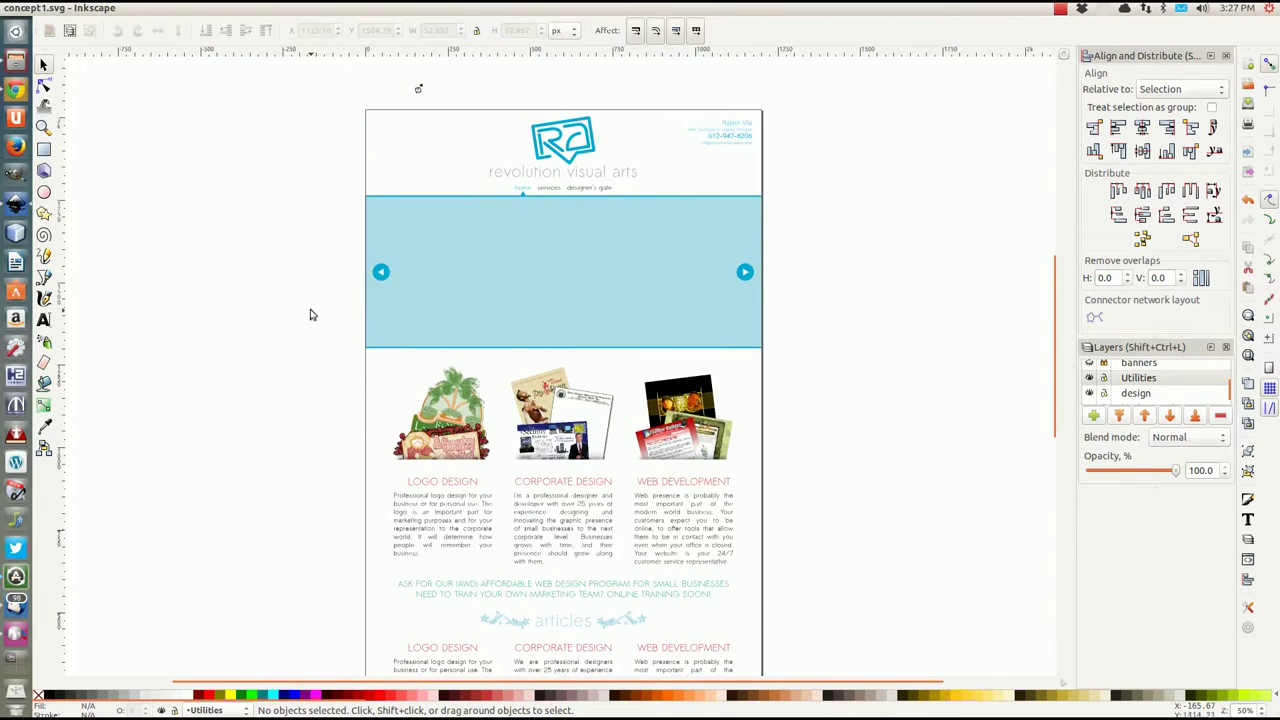
scroll(310, 312, "down", 2)
scroll(310, 312, "down", 5)
scroll(310, 312, "up", 3)
scroll(310, 312, "up", 3)
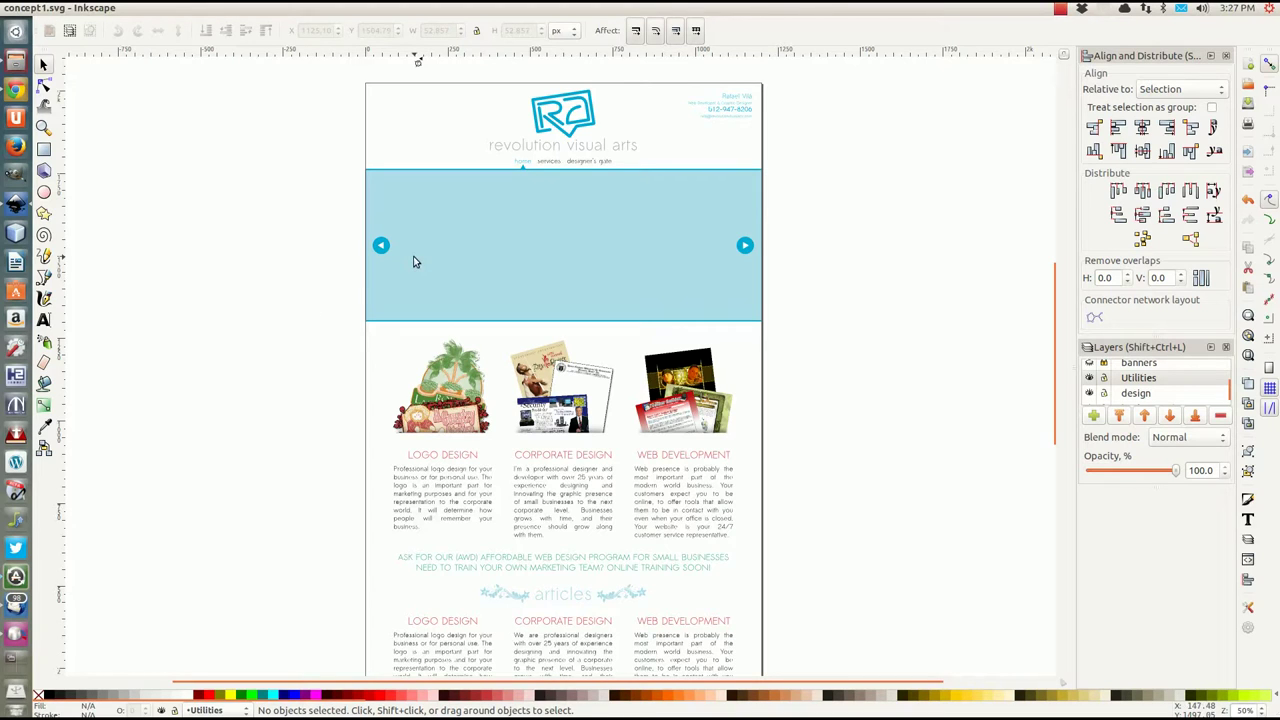
Inspect the slider banner's left arrow group, then pan across the banner to the logo header.
left_click(384, 247)
left_click(295, 257)
scroll(431, 258, "down", 1)
scroll(430, 262, "down", 3)
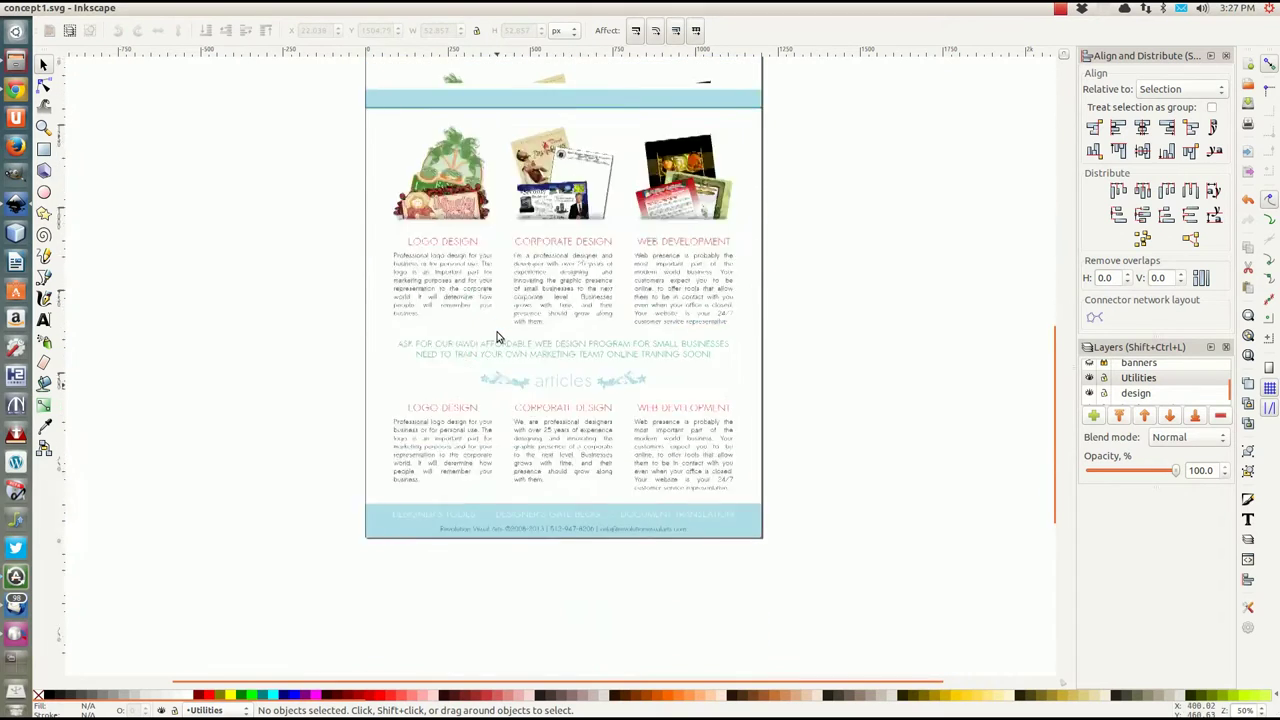
scroll(500, 335, "up", 4)
scroll(600, 300, "up", 2)
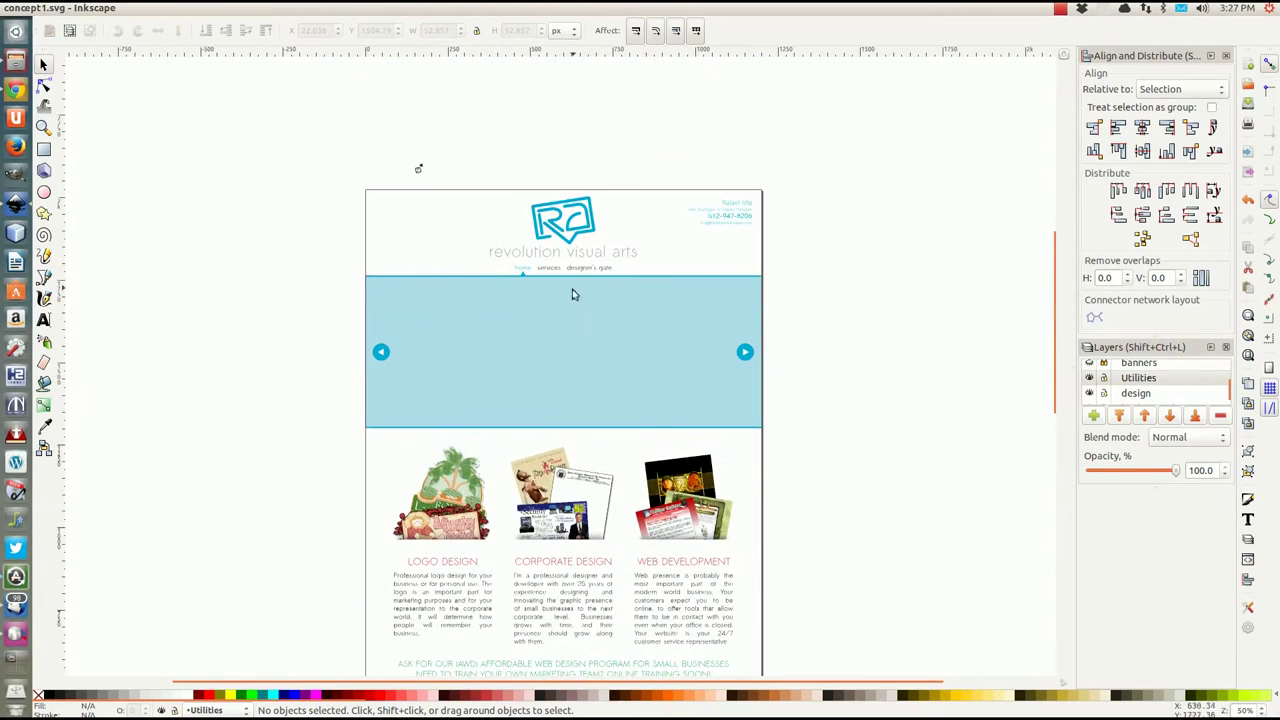
scroll(358, 327, "down", 1)
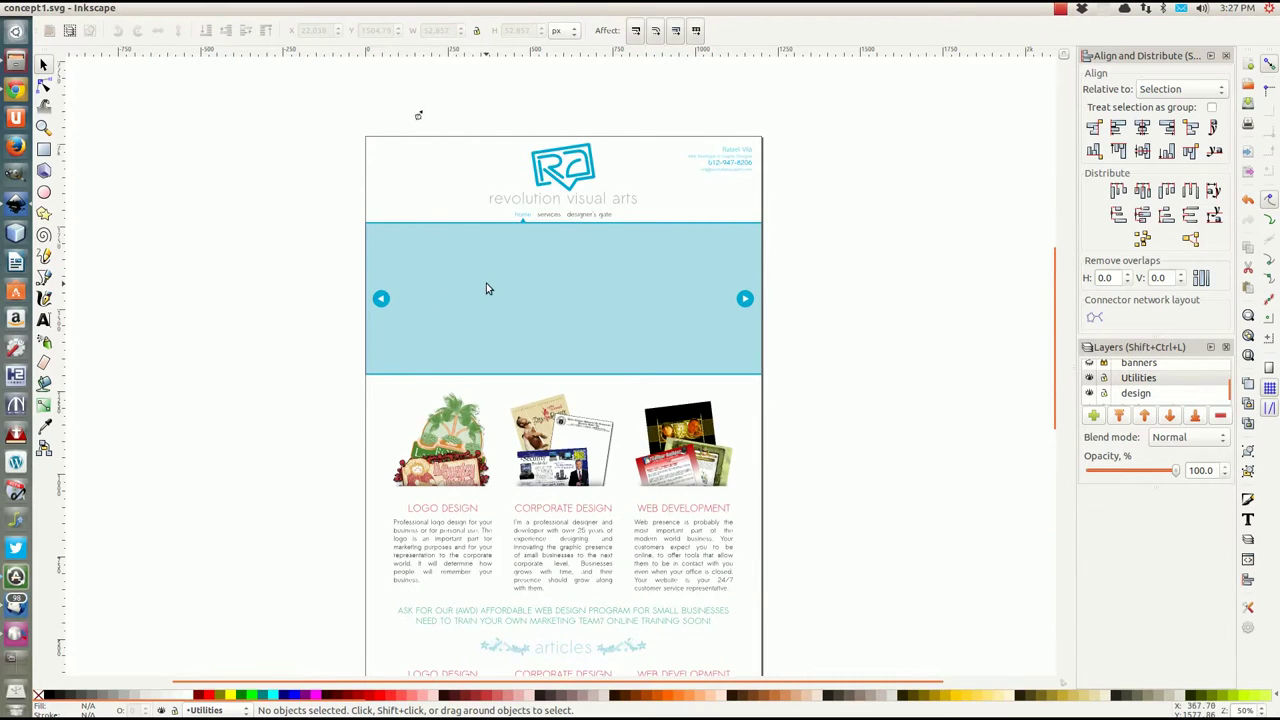
scroll(486, 289, "up", 1)
scroll(486, 289, "down", 1)
scroll(486, 289, "left", 2)
scroll(575, 299, "right", 2)
scroll(549, 302, "up", 3)
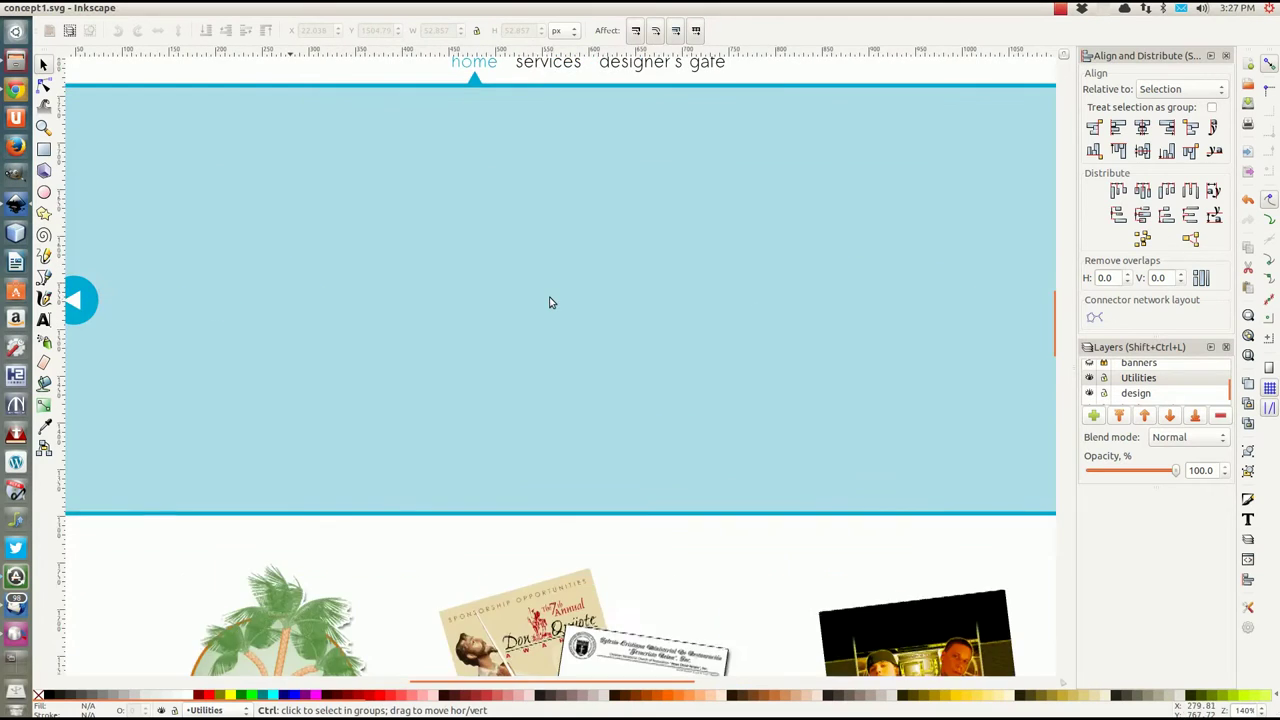
left_click_drag(429, 237, 615, 480)
left_click_drag(414, 196, 363, 346)
Select the small gear-like group above the page and zoom around it.
left_click(318, 182)
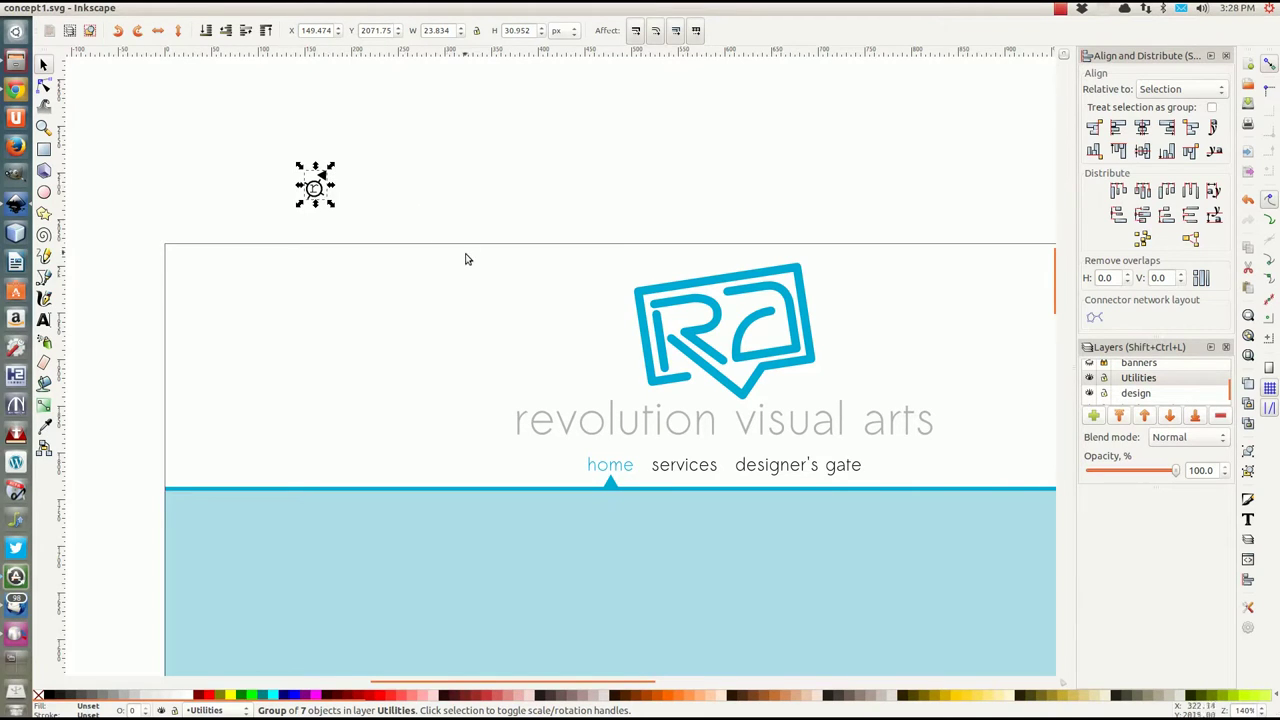
scroll(450, 290, "down", 4)
scroll(436, 314, "down", 15)
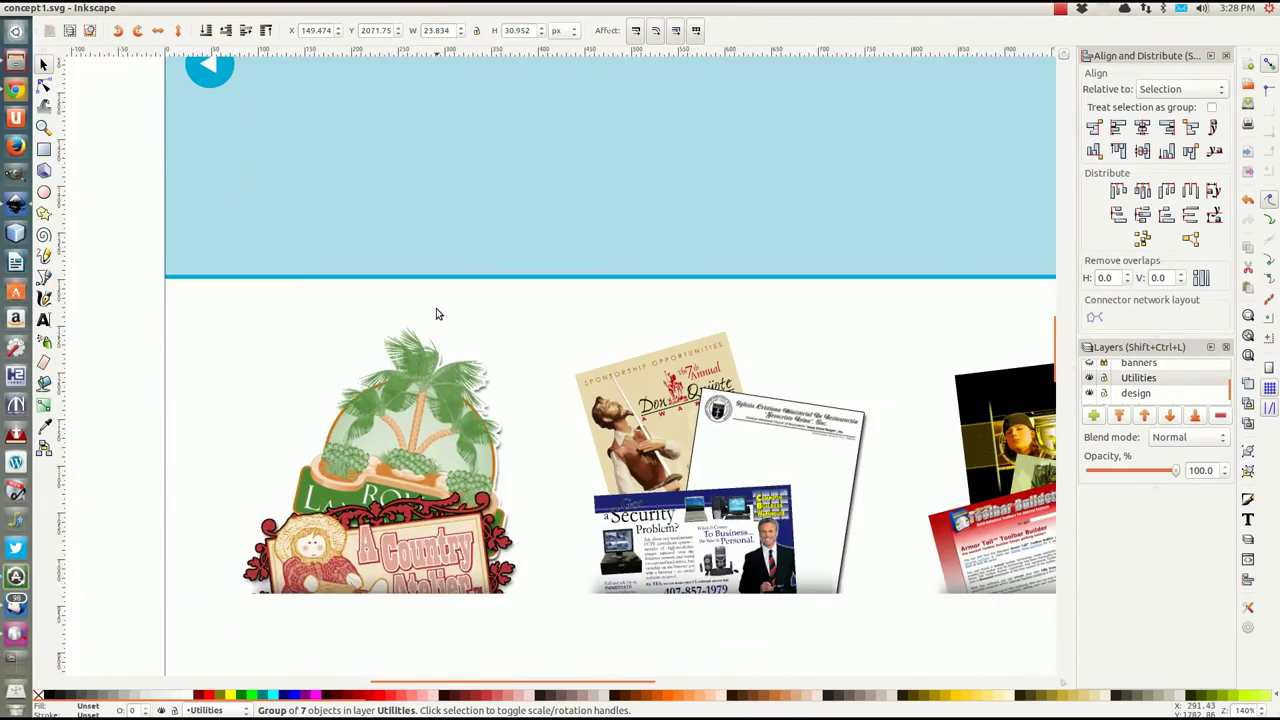
scroll(436, 314, "down", 14)
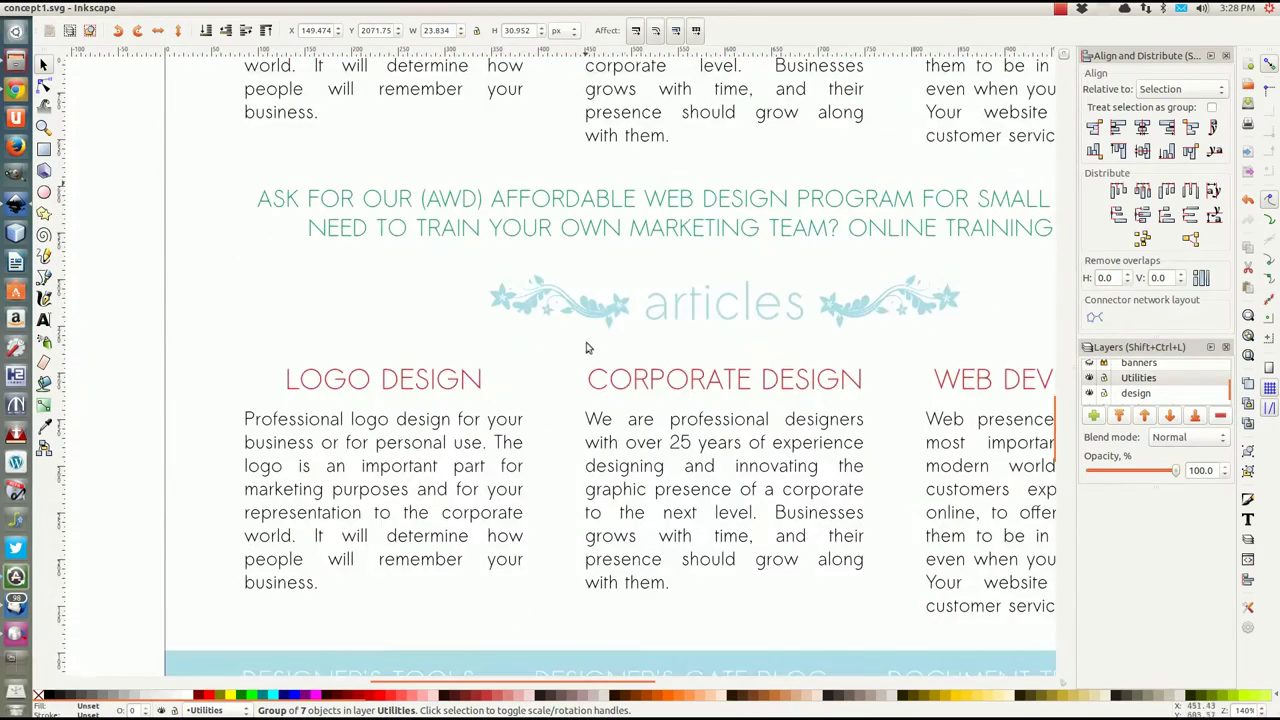
scroll(789, 366, "down", 3)
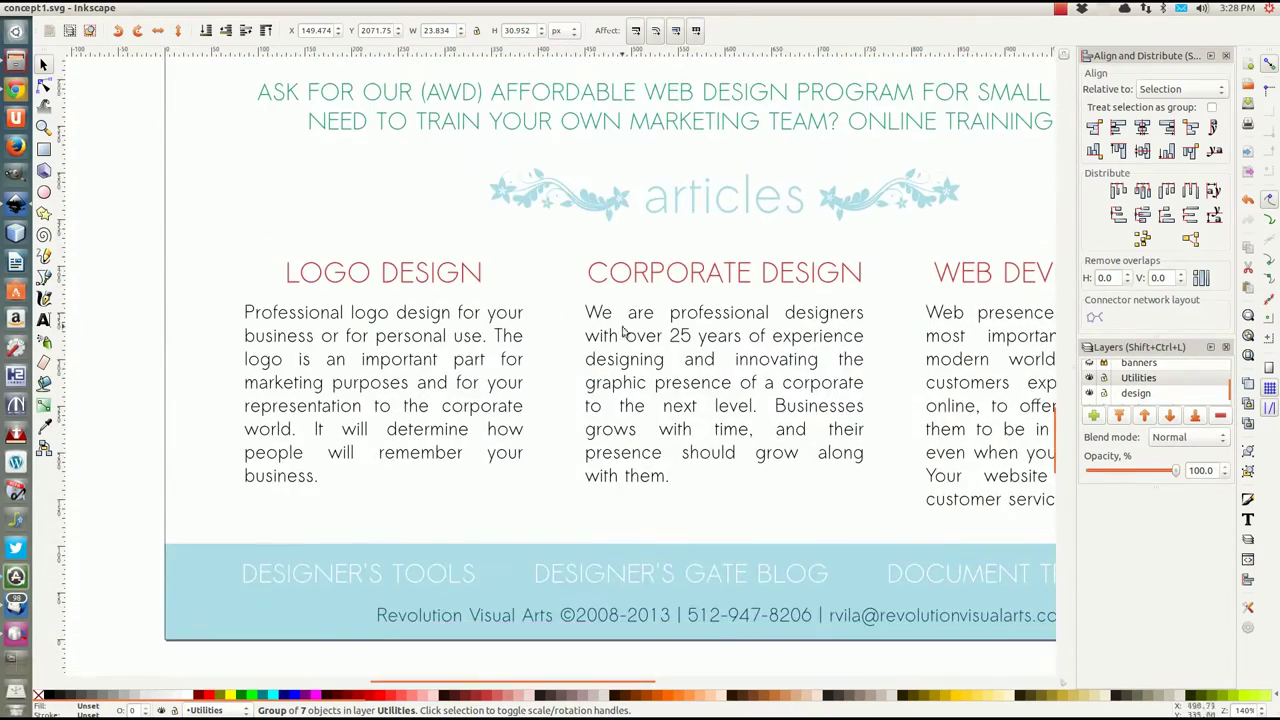
scroll(830, 350, "up", 9)
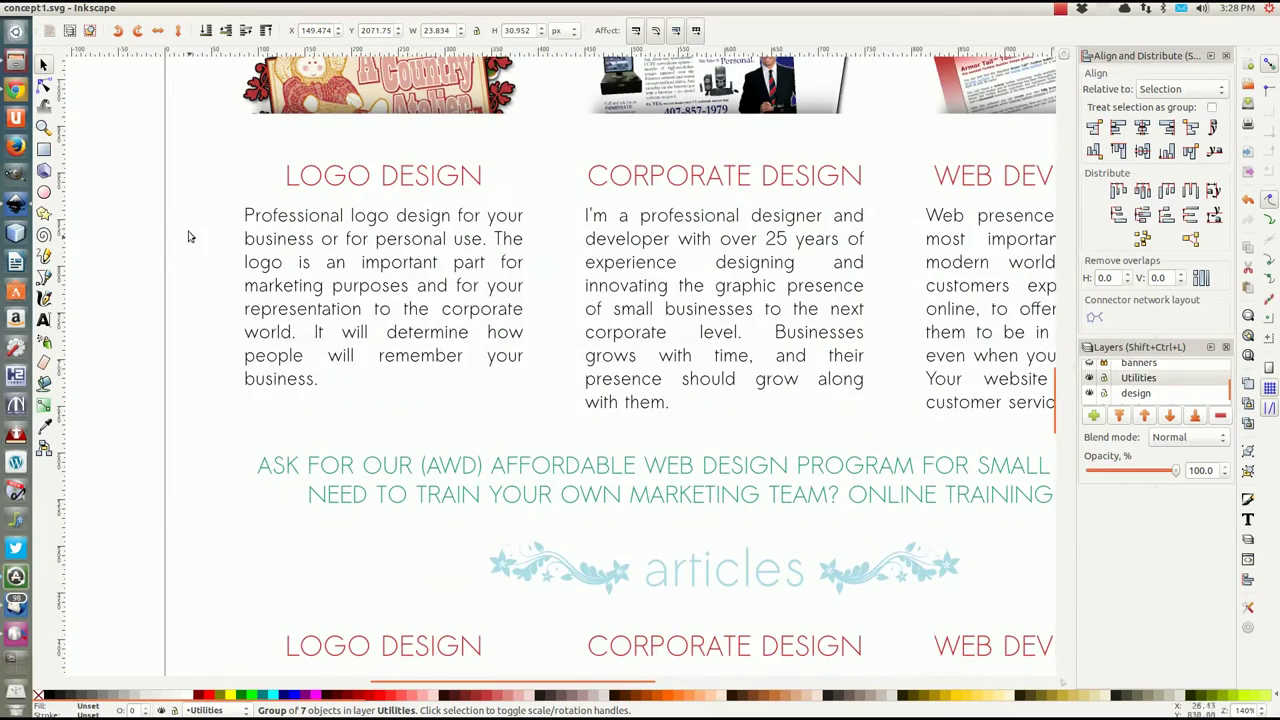
Switch to the browser and scroll through the live site.
left_click(16, 91)
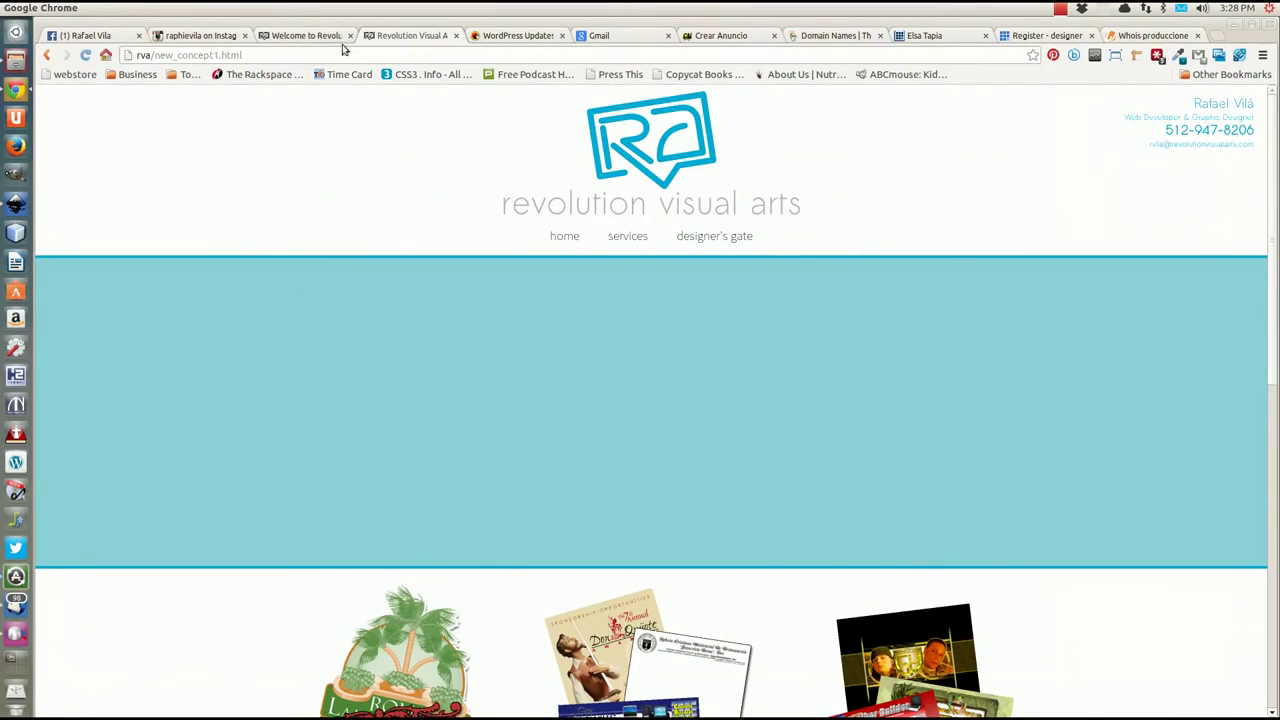
scroll(432, 181, "down", 1)
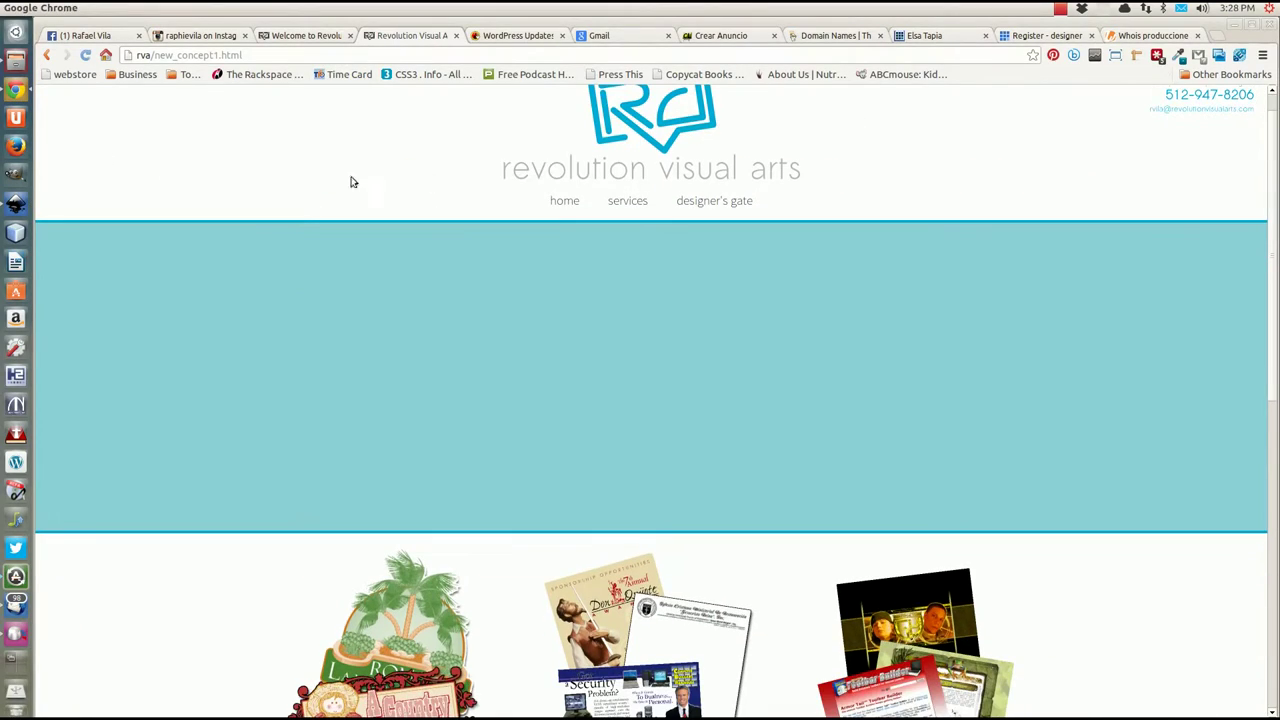
scroll(181, 268, "down", 10)
scroll(181, 268, "down", 3)
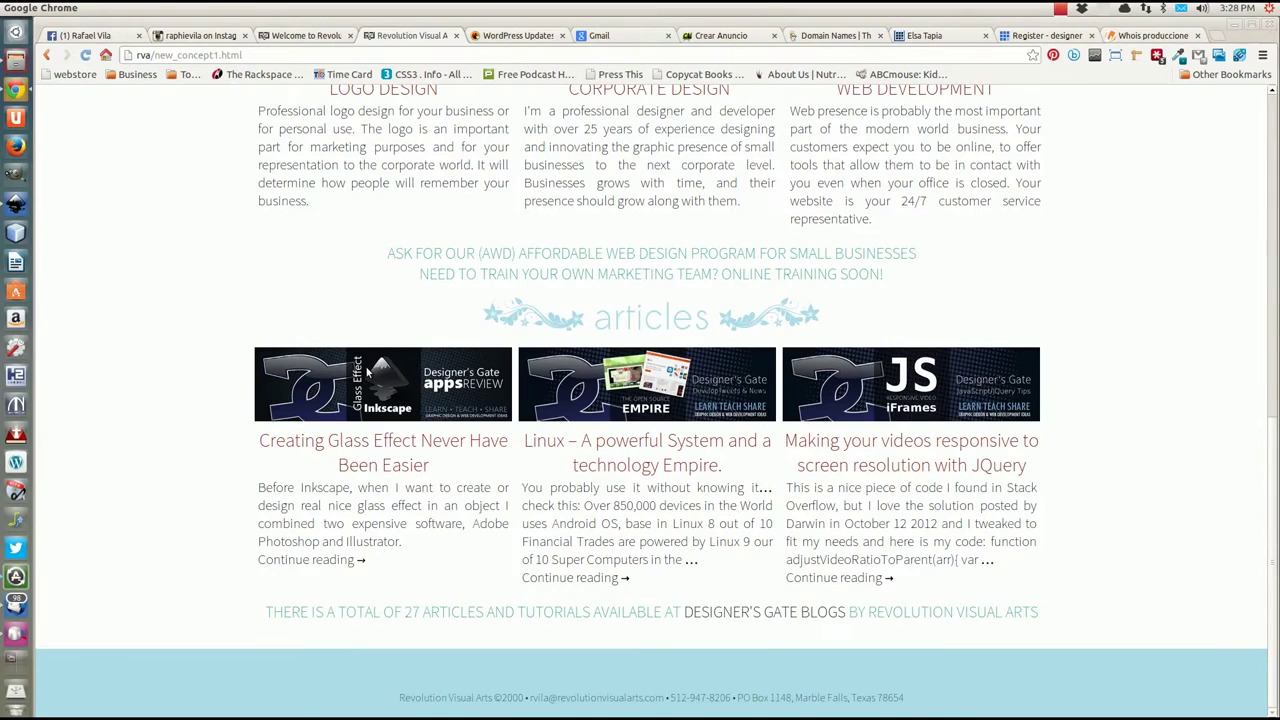
scroll(366, 372, "up", 1)
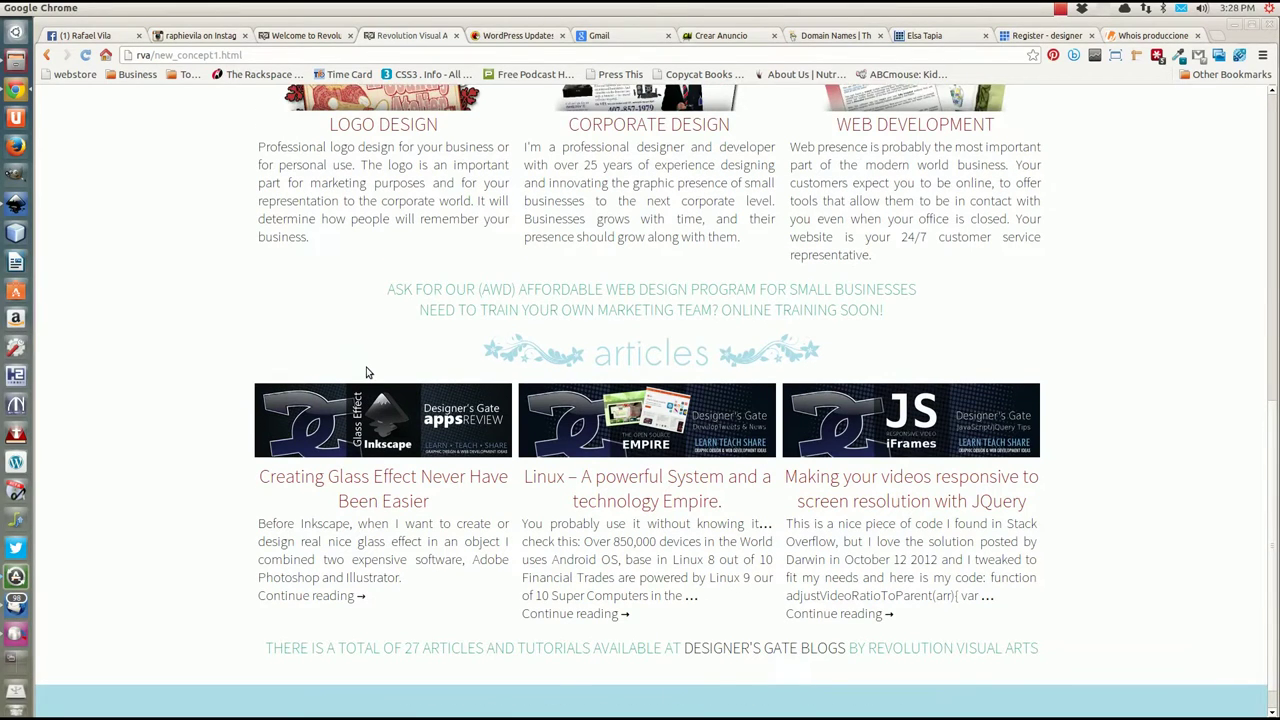
scroll(366, 372, "down", 1)
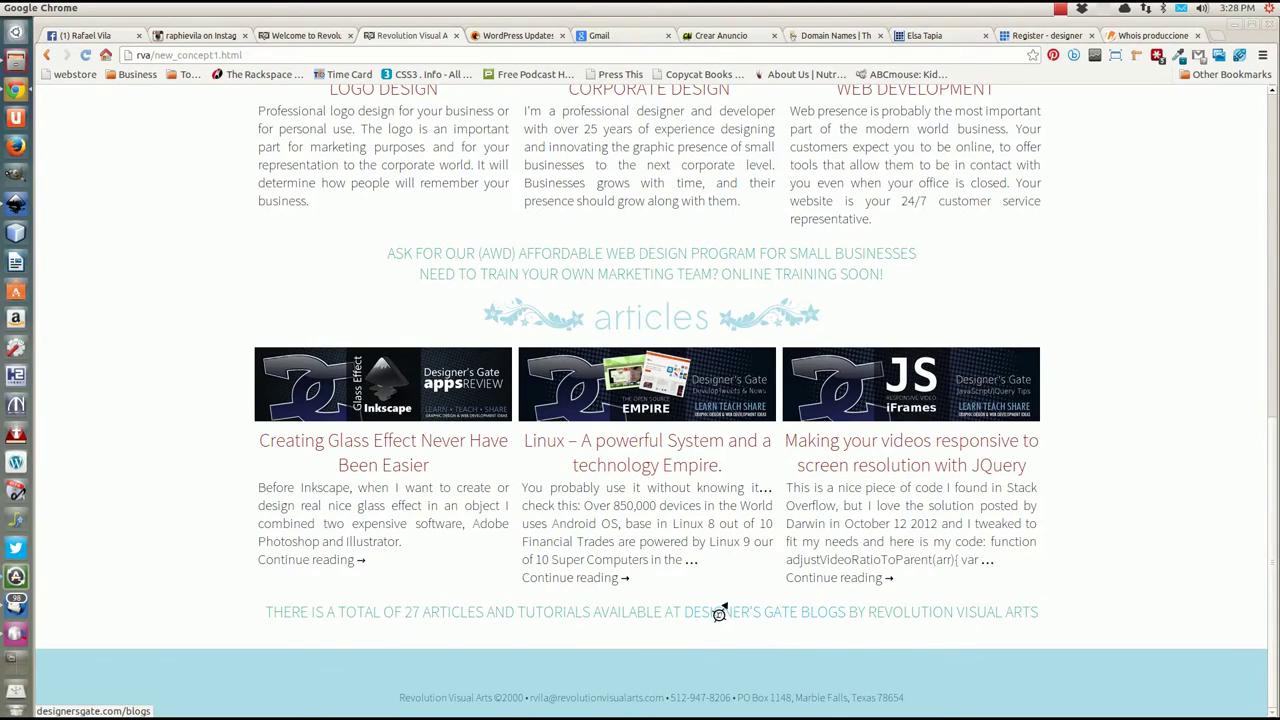
scroll(657, 350, "up", 10)
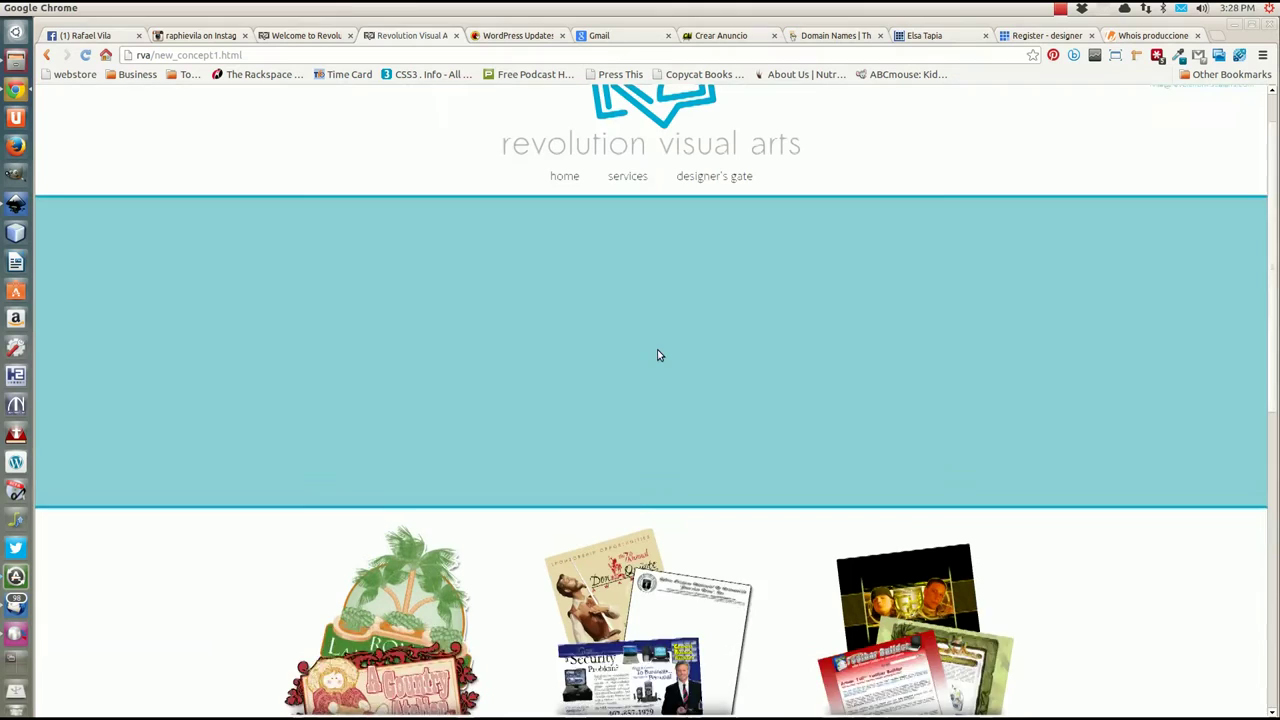
Open the site's home page and scroll through it.
left_click(586, 240)
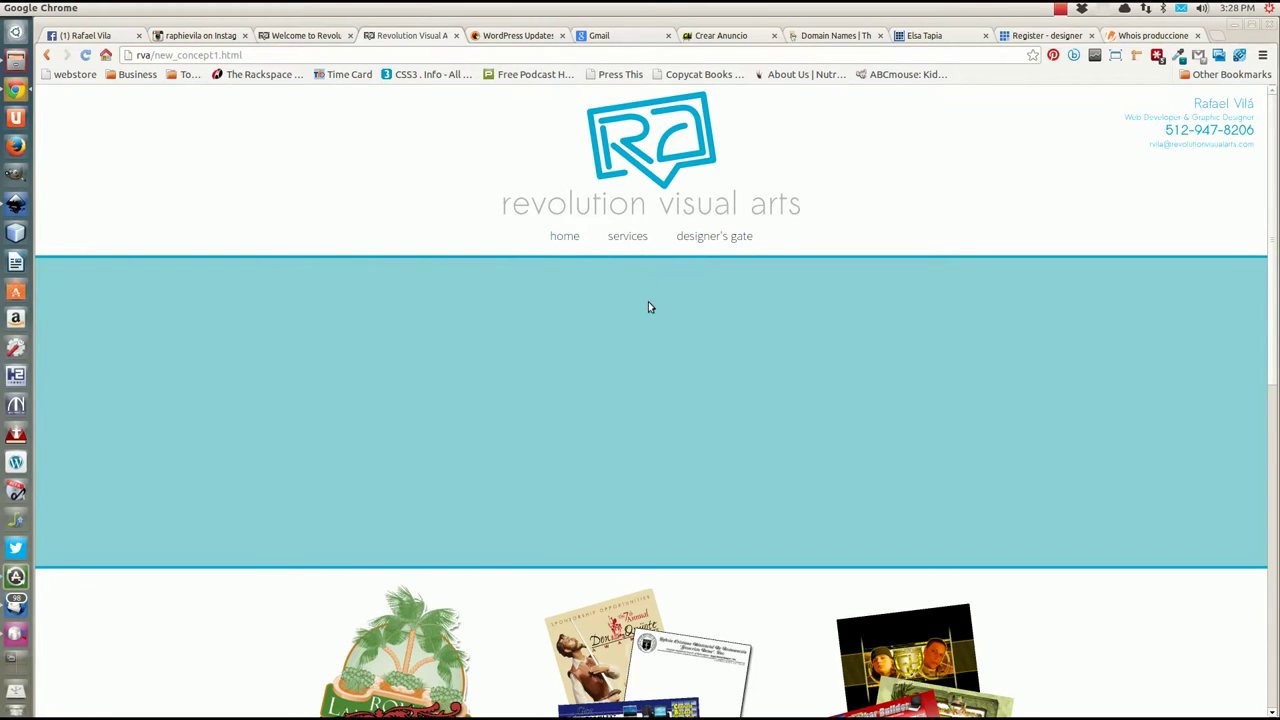
scroll(648, 303, "down", 3)
scroll(648, 313, "down", 8)
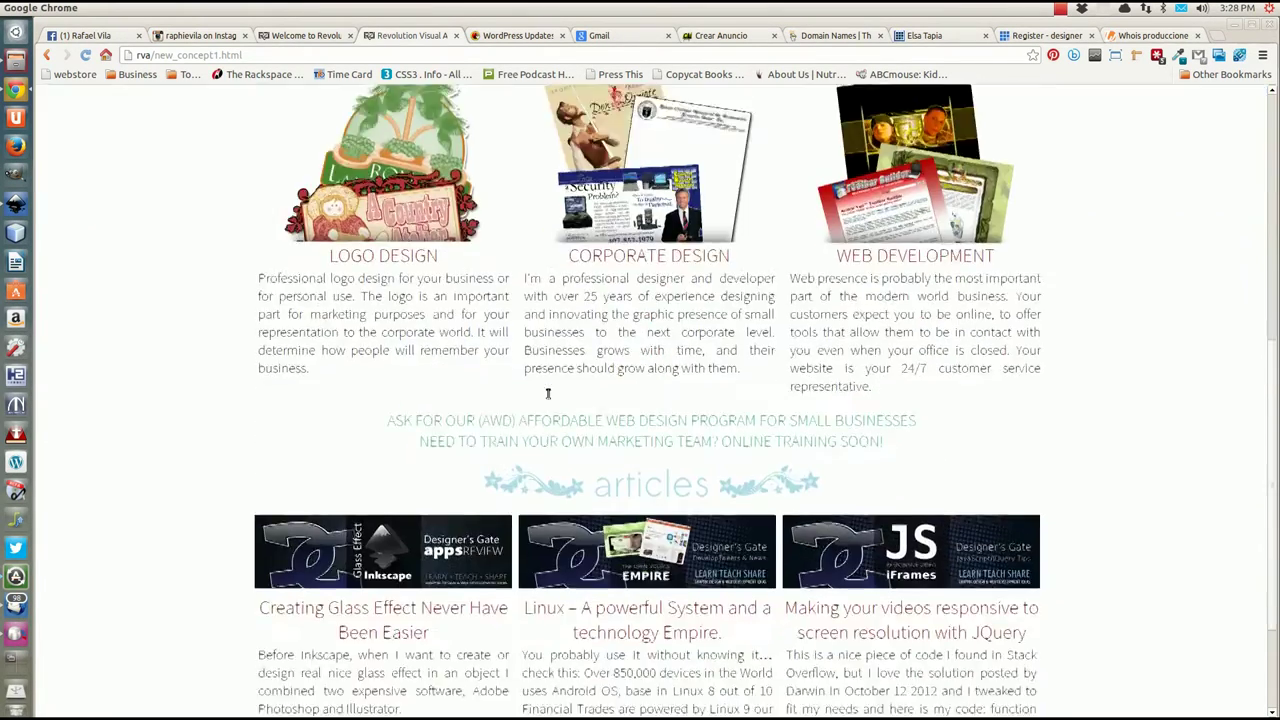
scroll(550, 372, "down", 1)
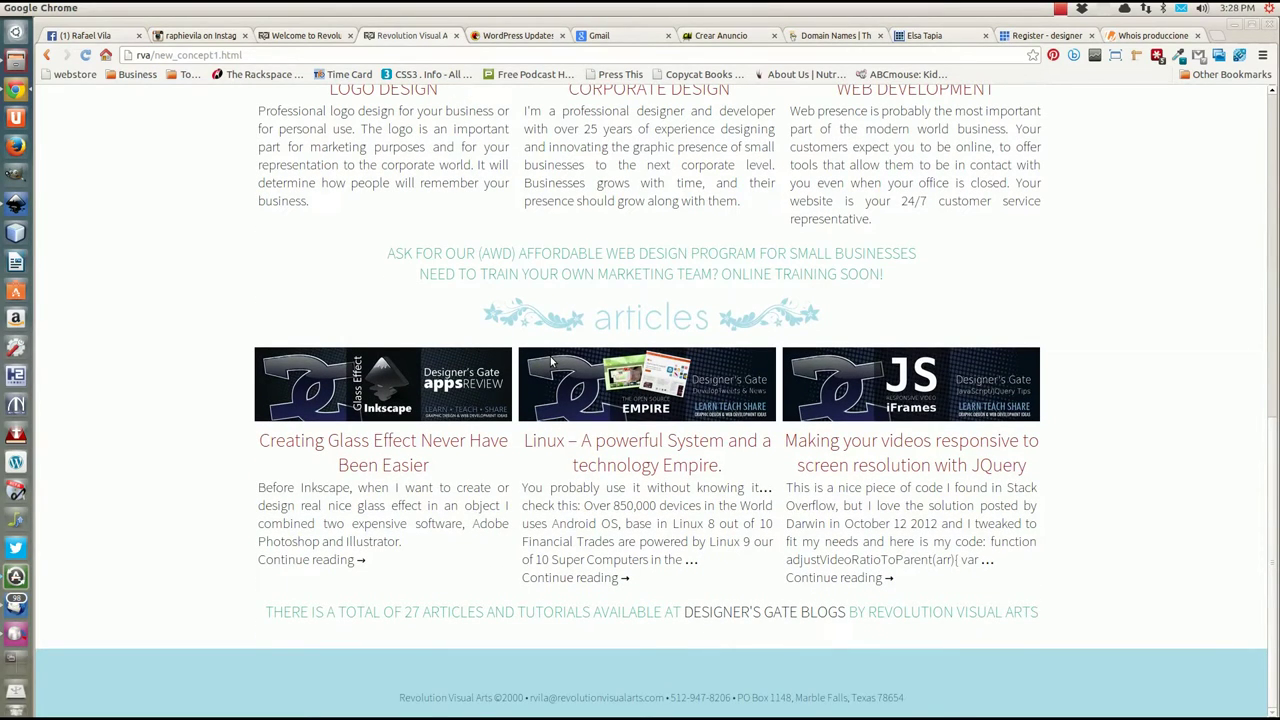
scroll(550, 362, "up", 1)
scroll(550, 362, "up", 2)
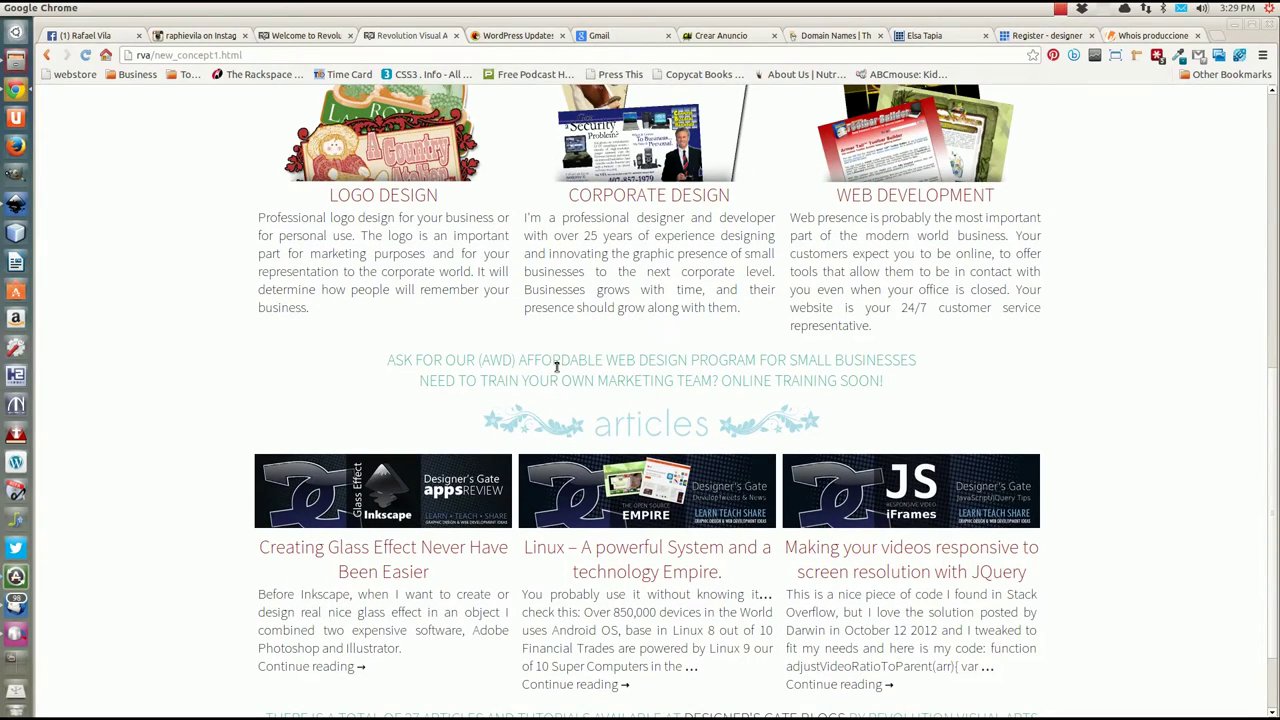
scroll(557, 366, "up", 12)
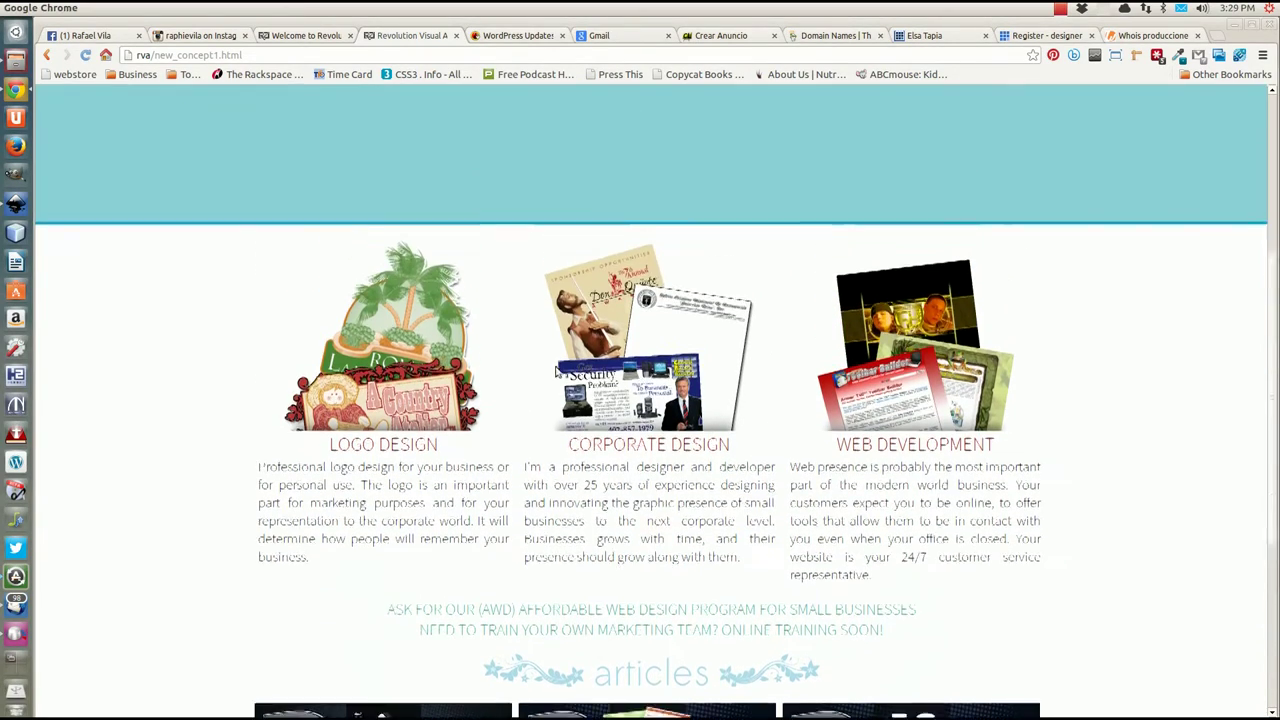
scroll(557, 372, "up", 3)
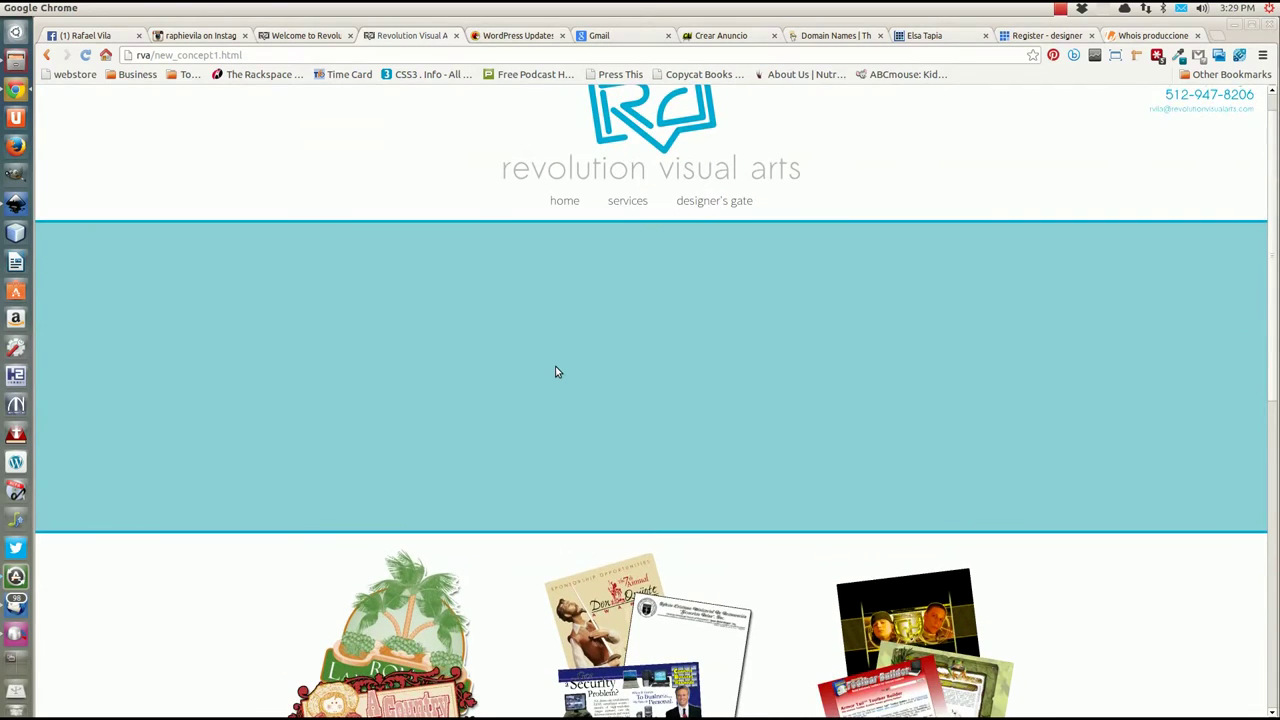
scroll(557, 372, "down", 6)
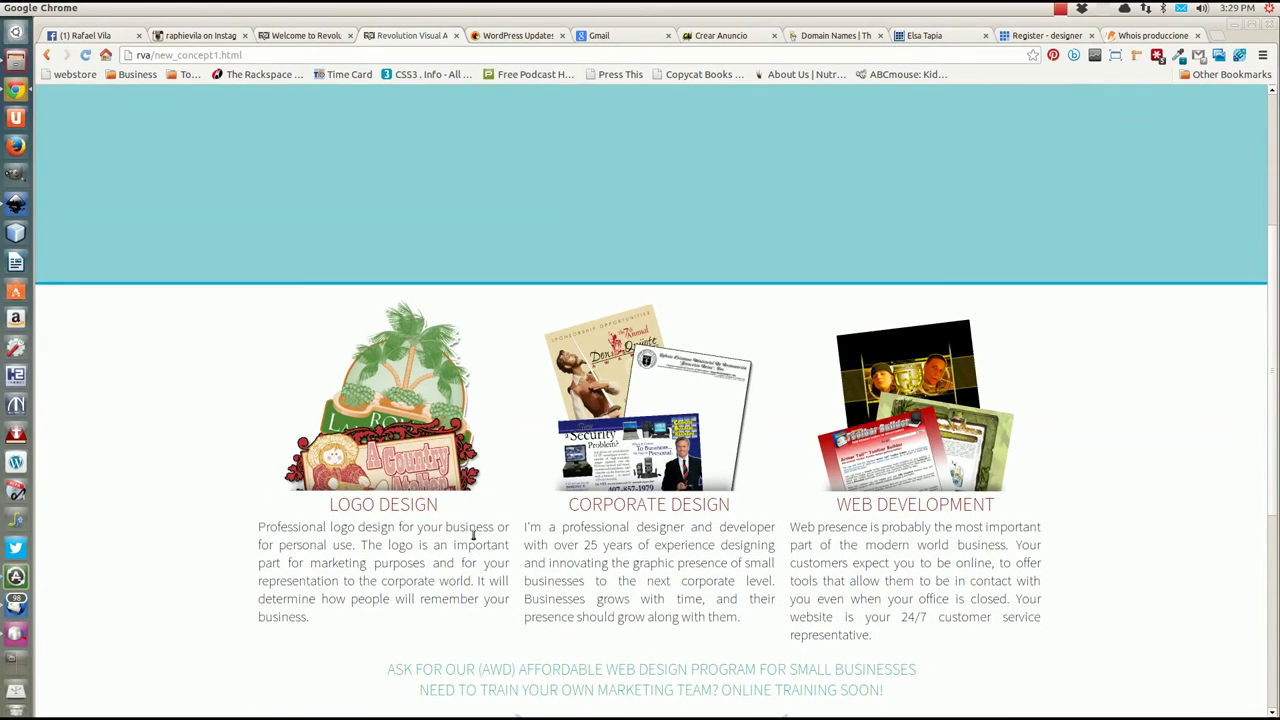
scroll(352, 355, "up", 7)
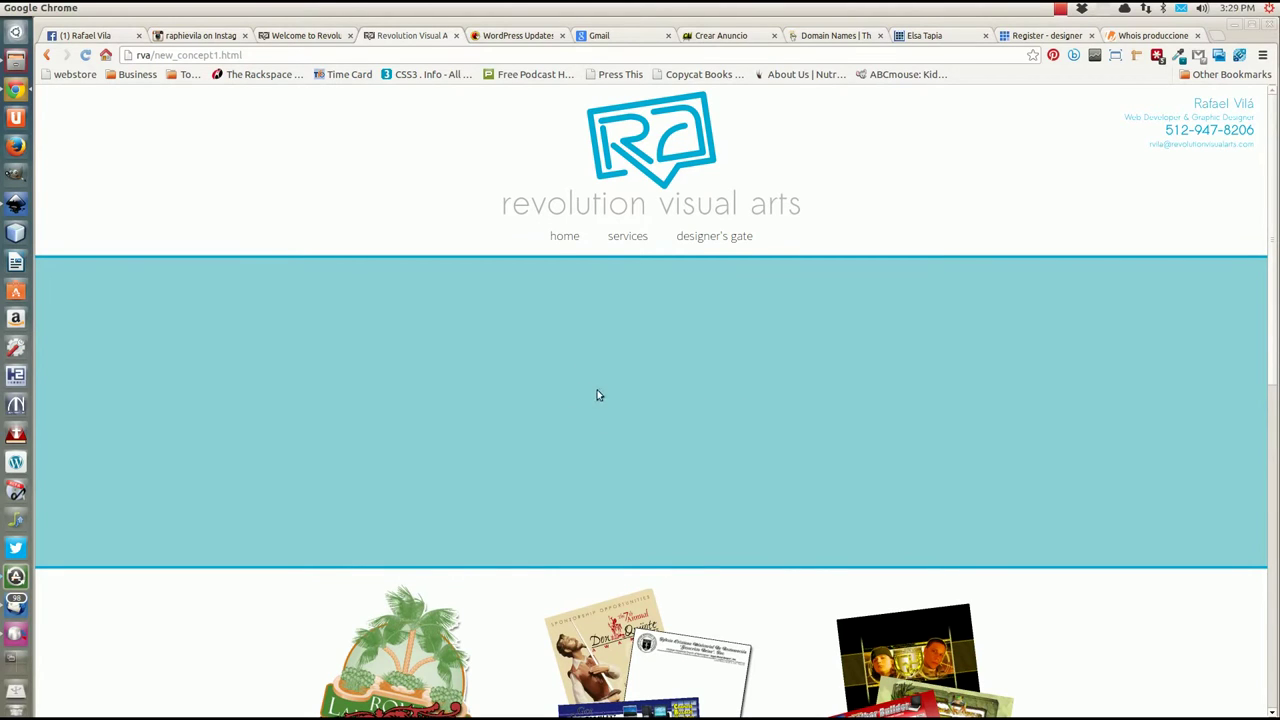
Browse the site's designer's gate page and services page.
left_click(699, 243)
scroll(527, 392, "down", 2)
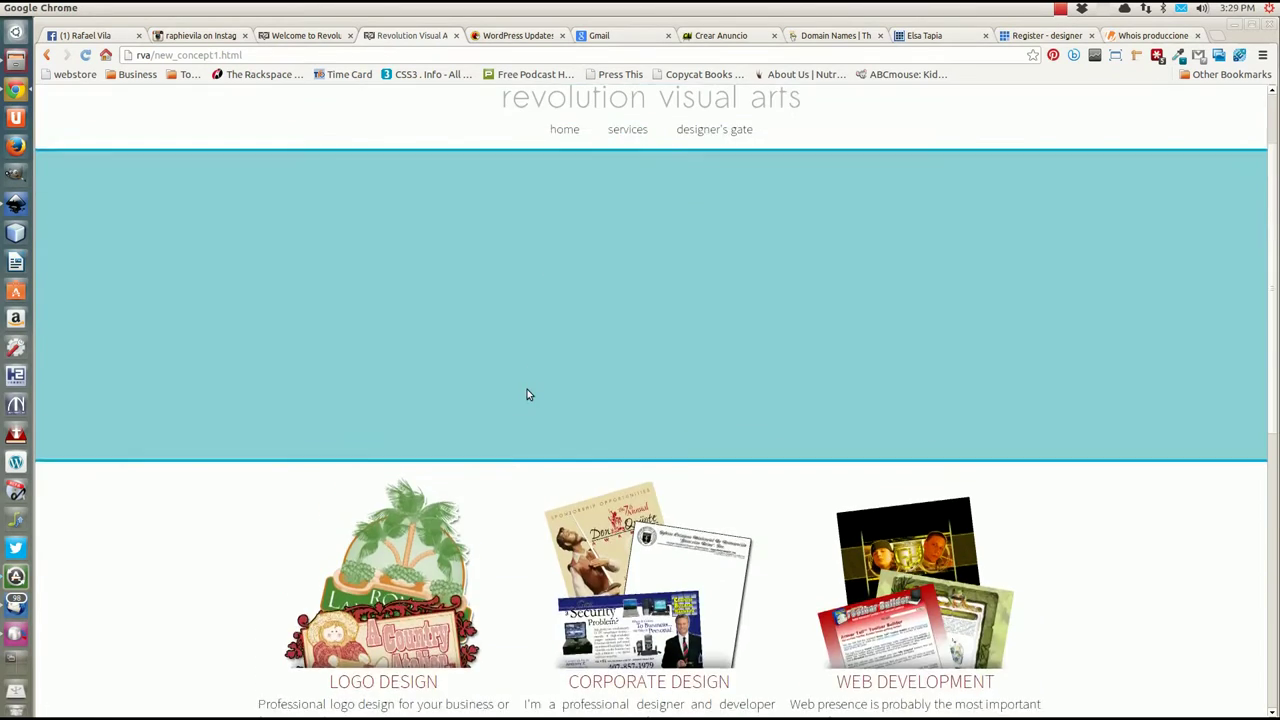
scroll(527, 394, "up", 2)
left_click(617, 242)
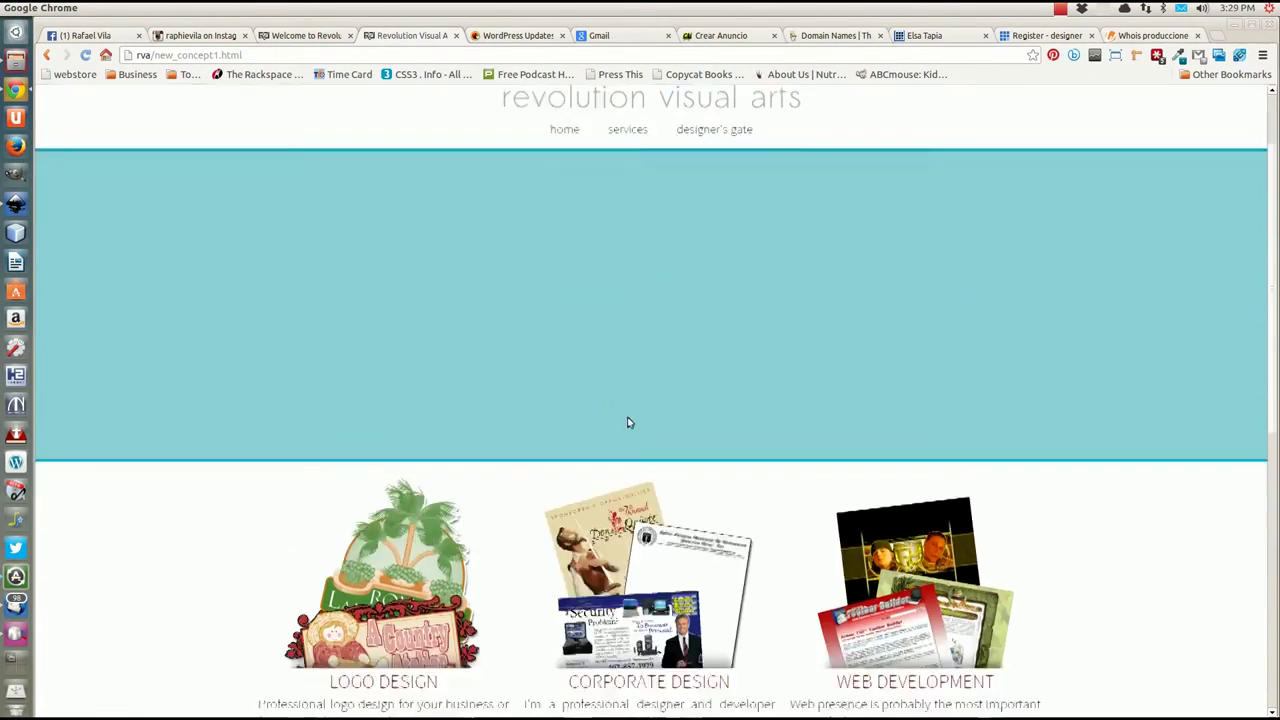
scroll(629, 421, "down", 5)
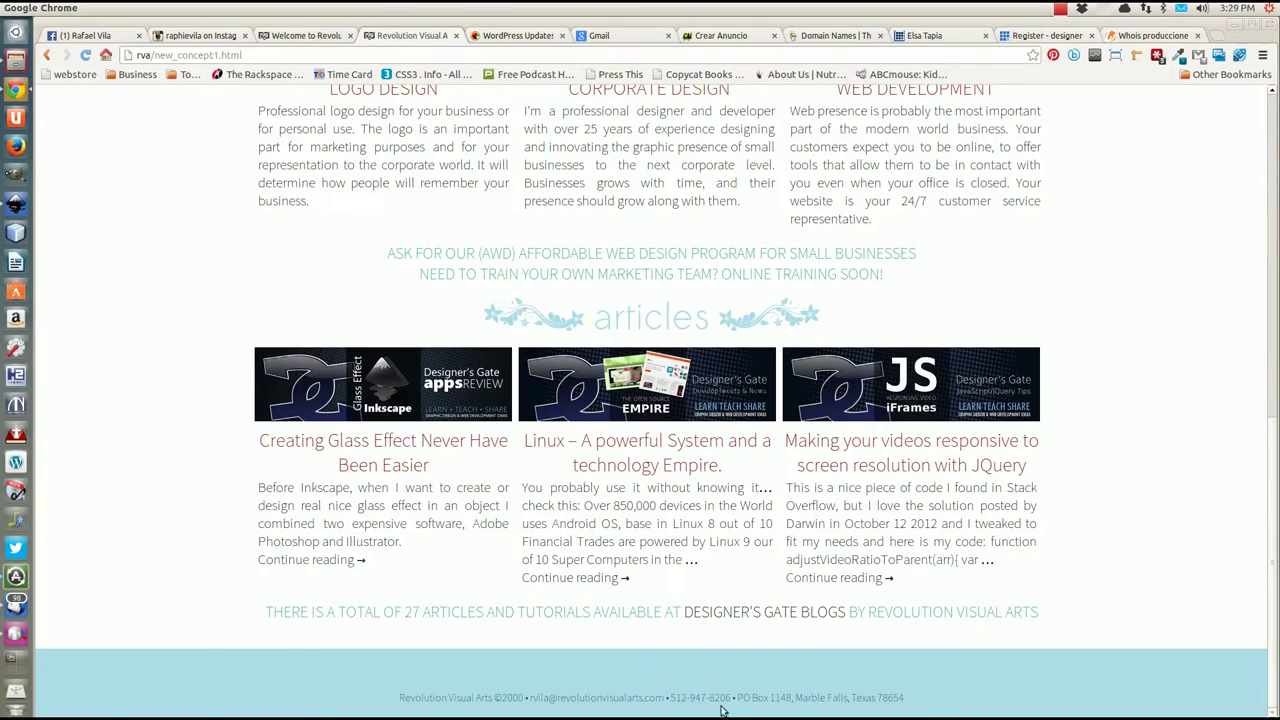
scroll(578, 567, "up", 1)
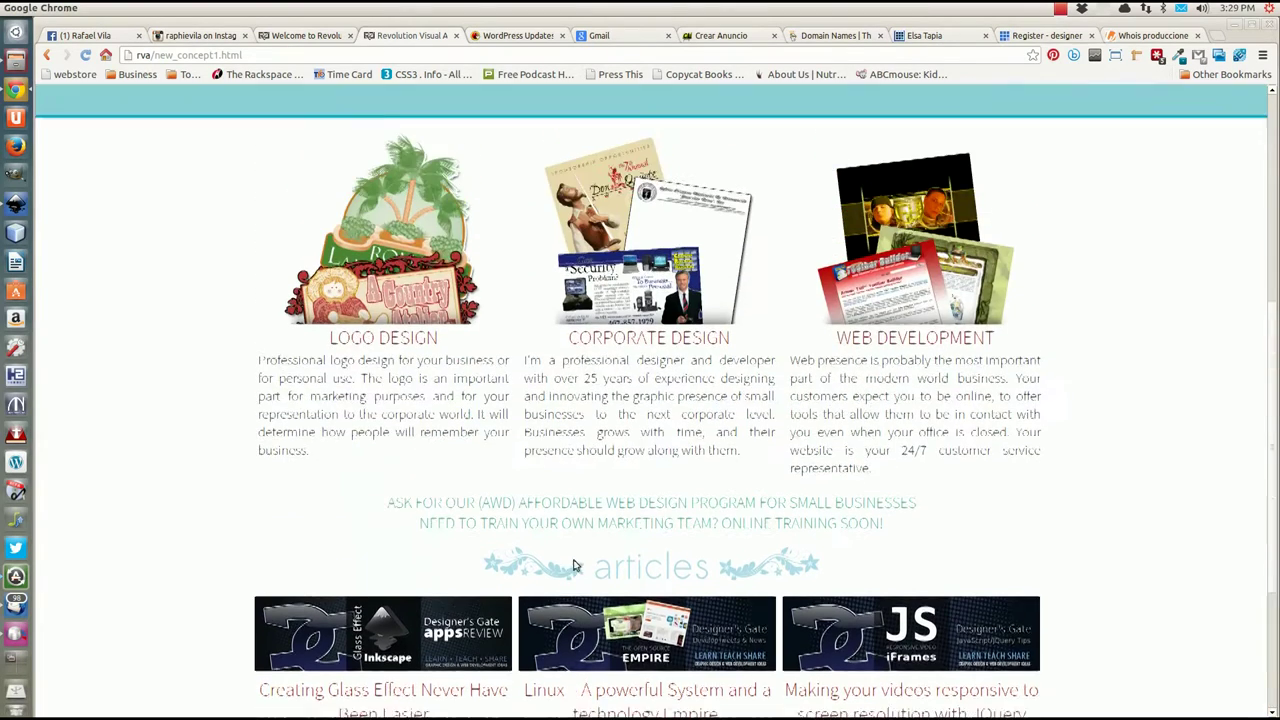
scroll(574, 565, "up", 5)
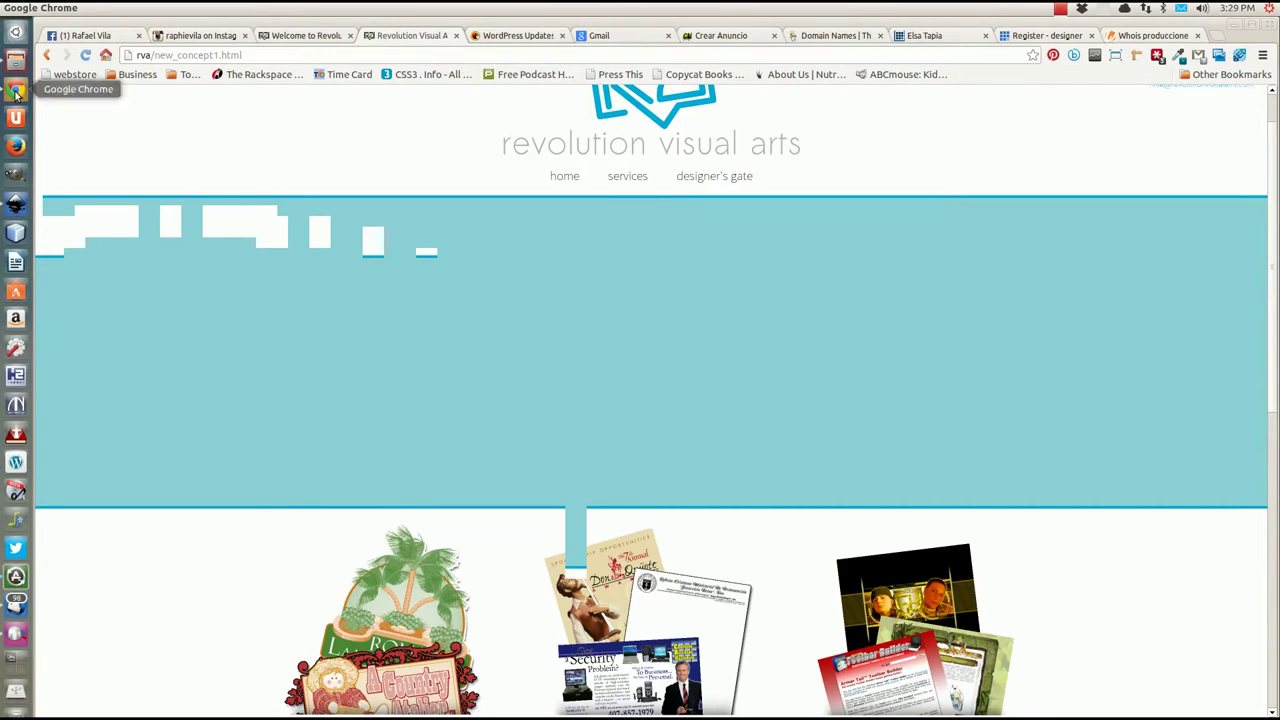
Return to concept1.svg, zoom out to 50%, deselect everything and open the File menu.
left_click(15, 203)
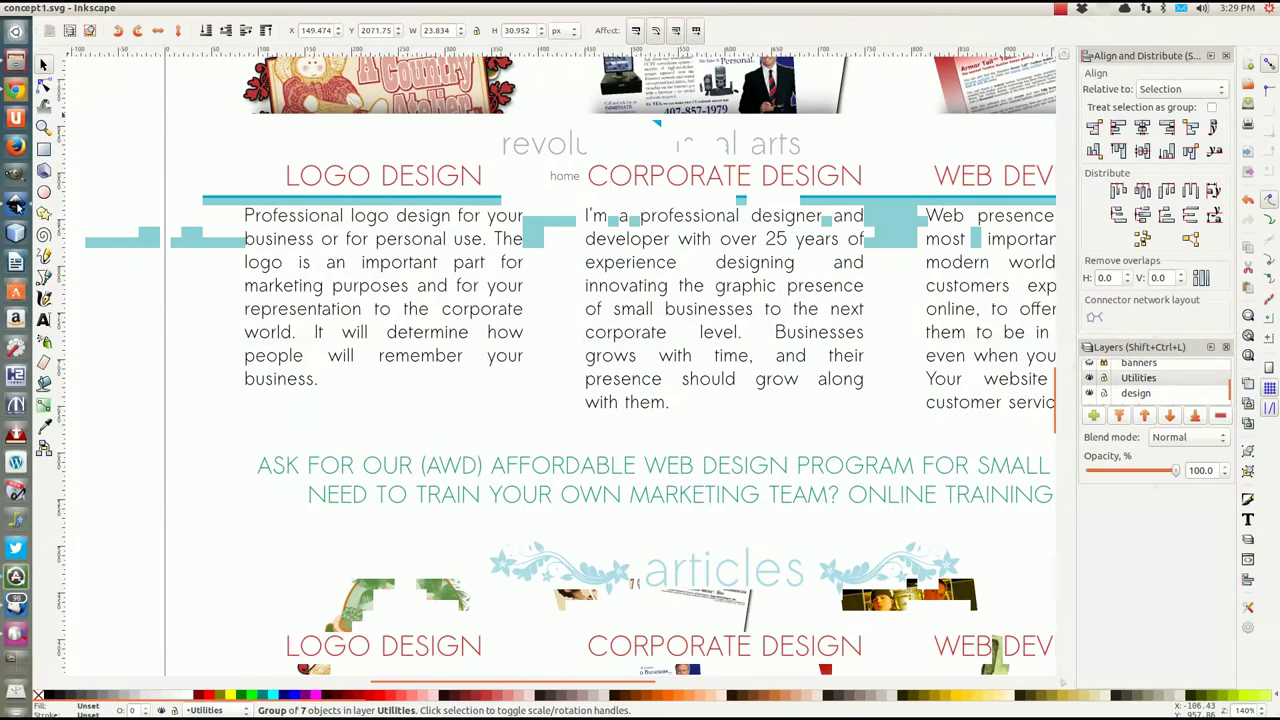
key("ctrl")
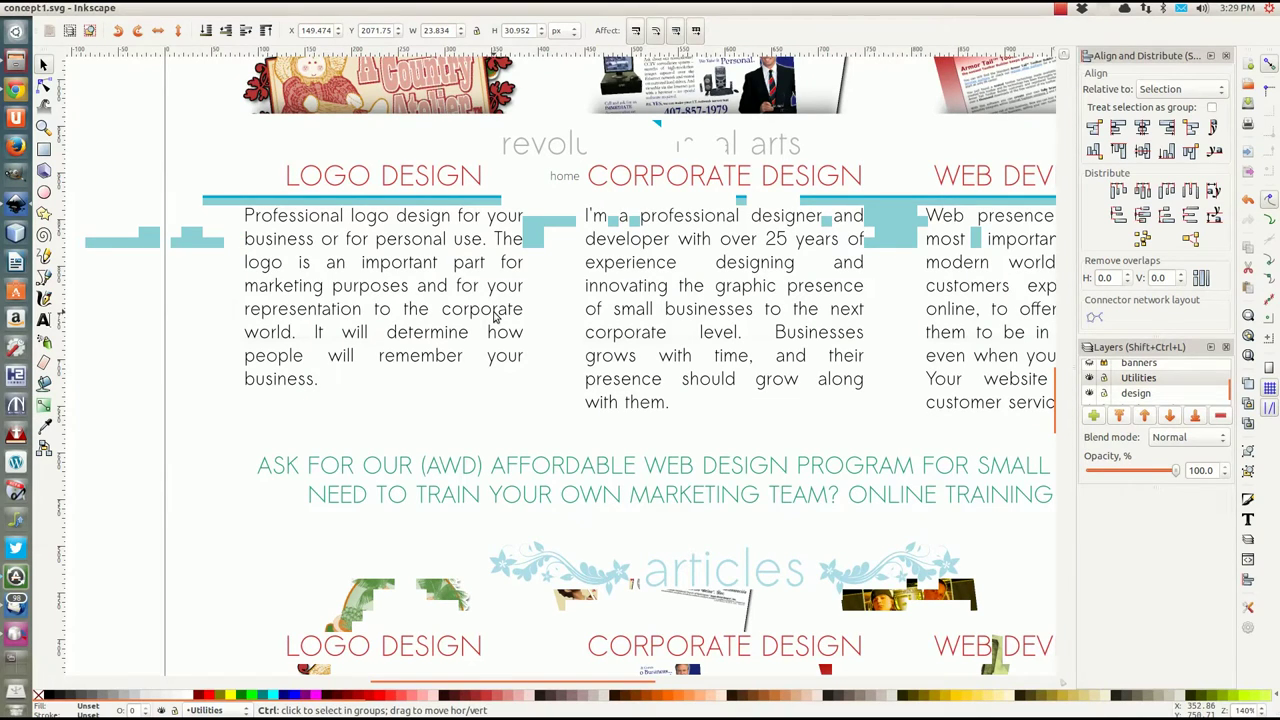
scroll(495, 310, "down", 2)
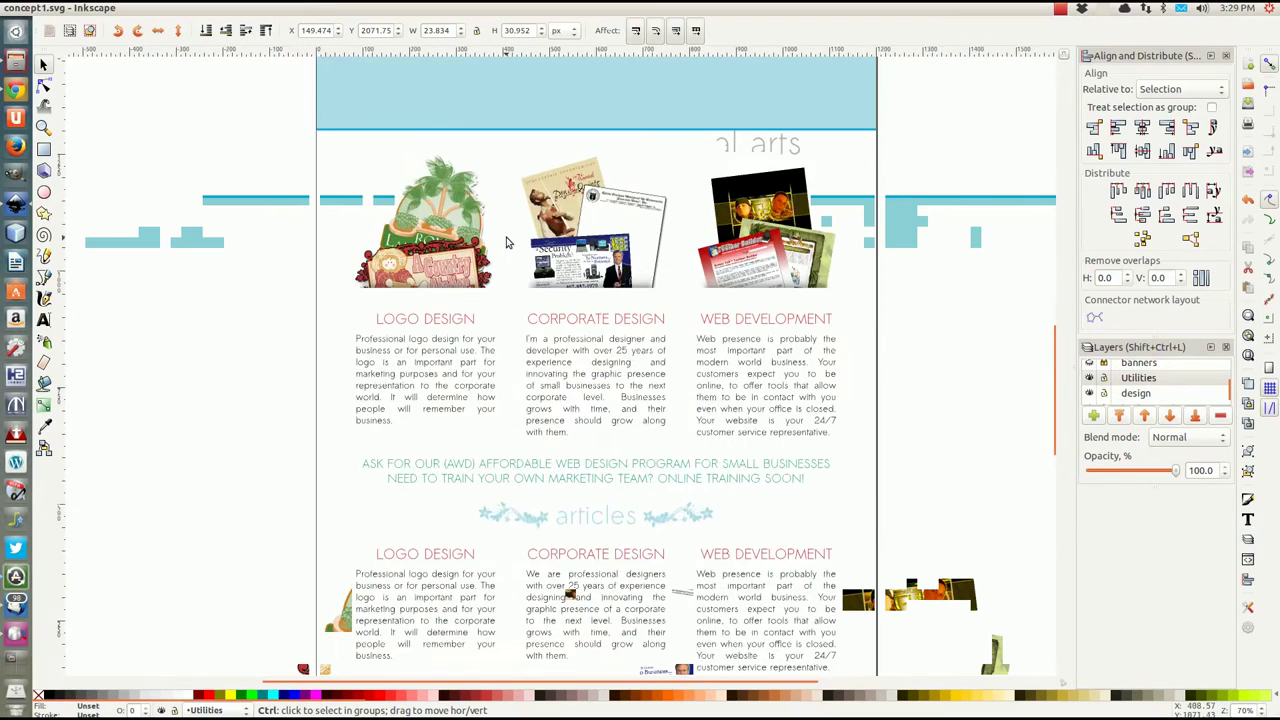
scroll(513, 241, "down", 1)
scroll(547, 339, "up", 5)
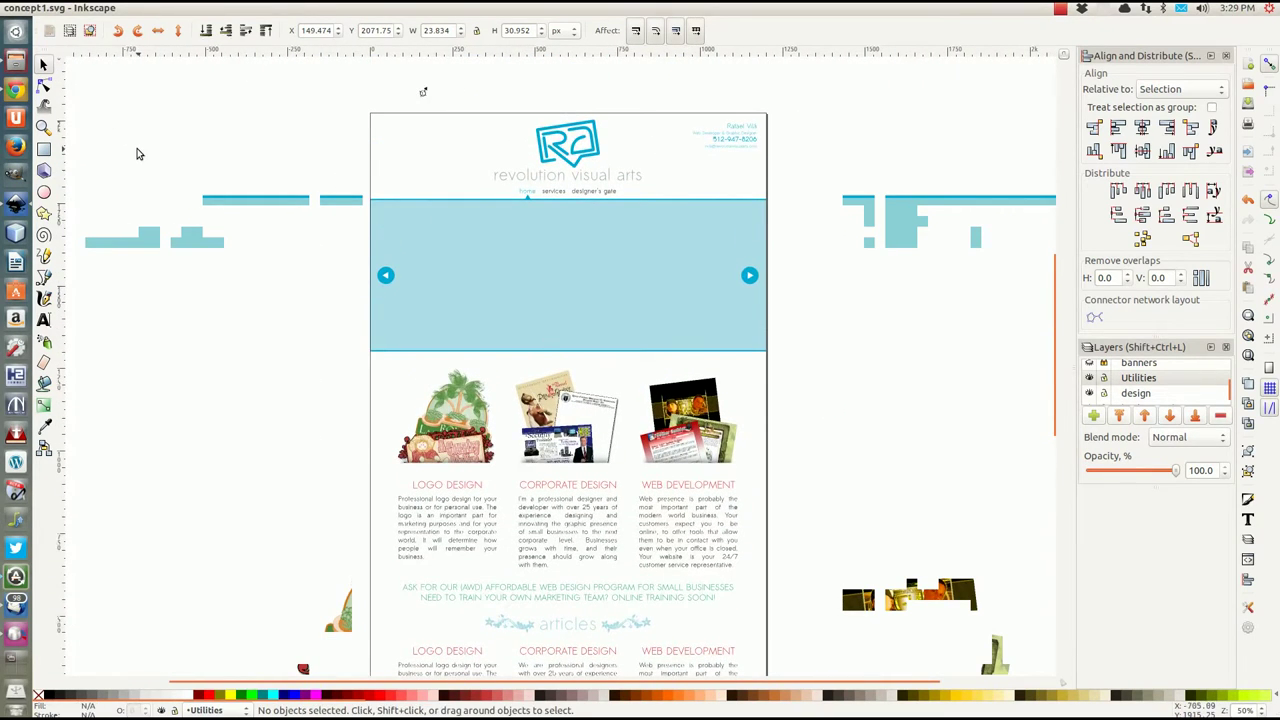
left_click(141, 154)
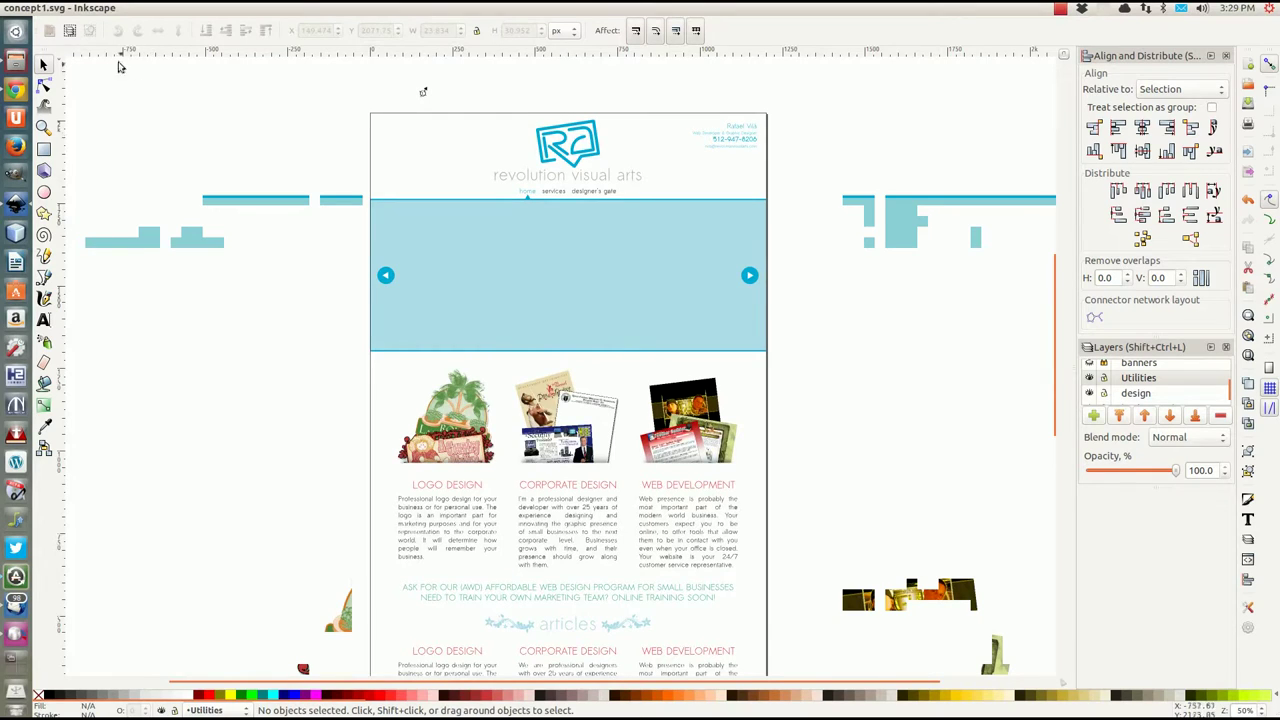
mouse_move(57, 10)
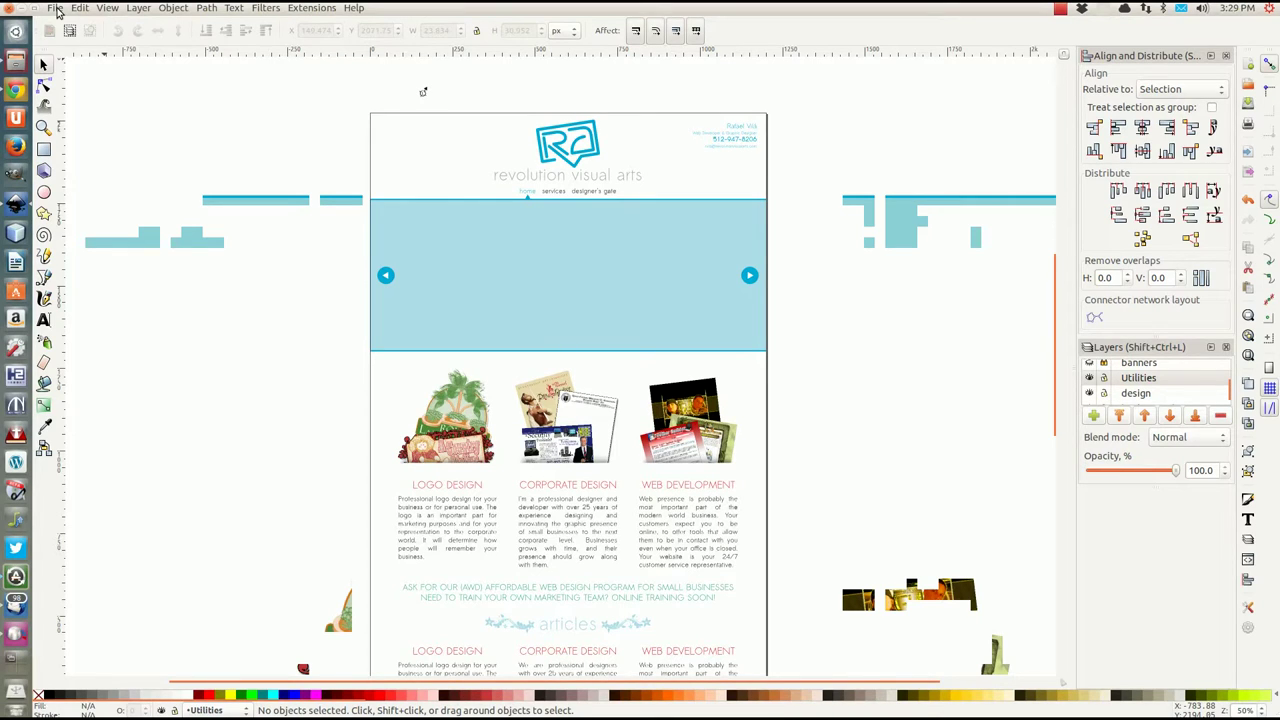
left_click(55, 8)
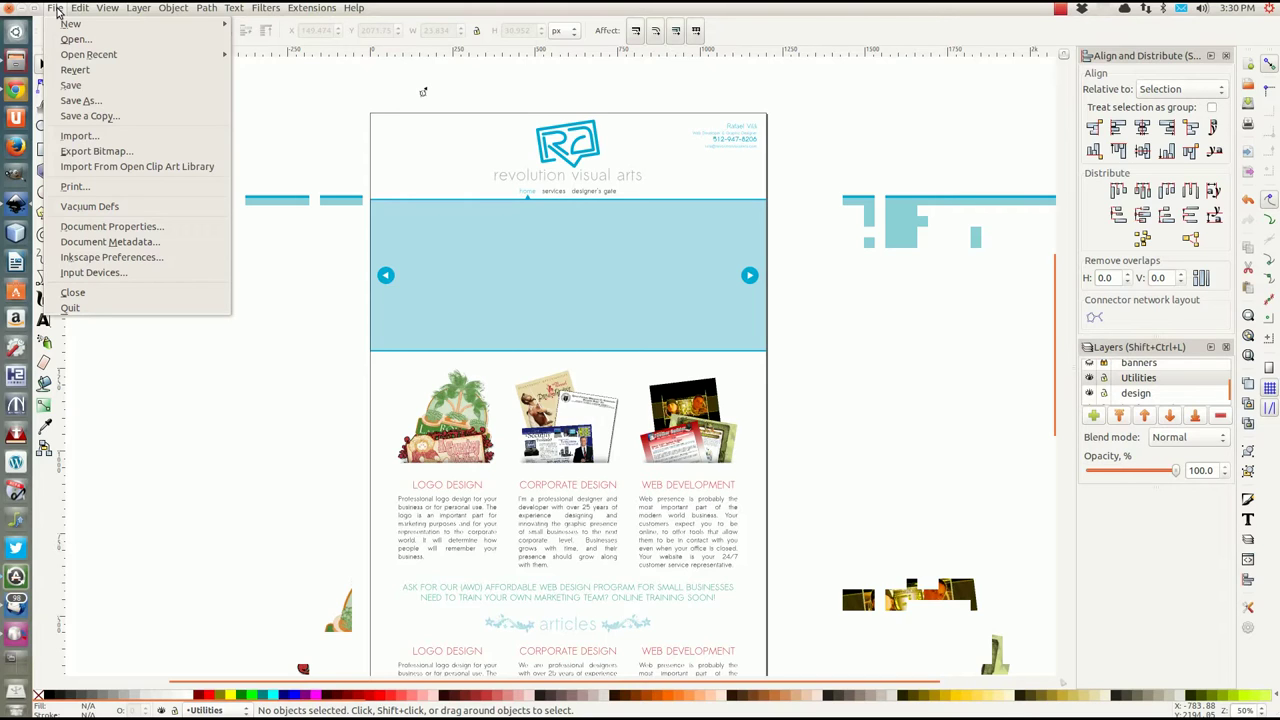
Create New document 9 from the Default template and zoom its page to 70%.
mouse_move(86, 26)
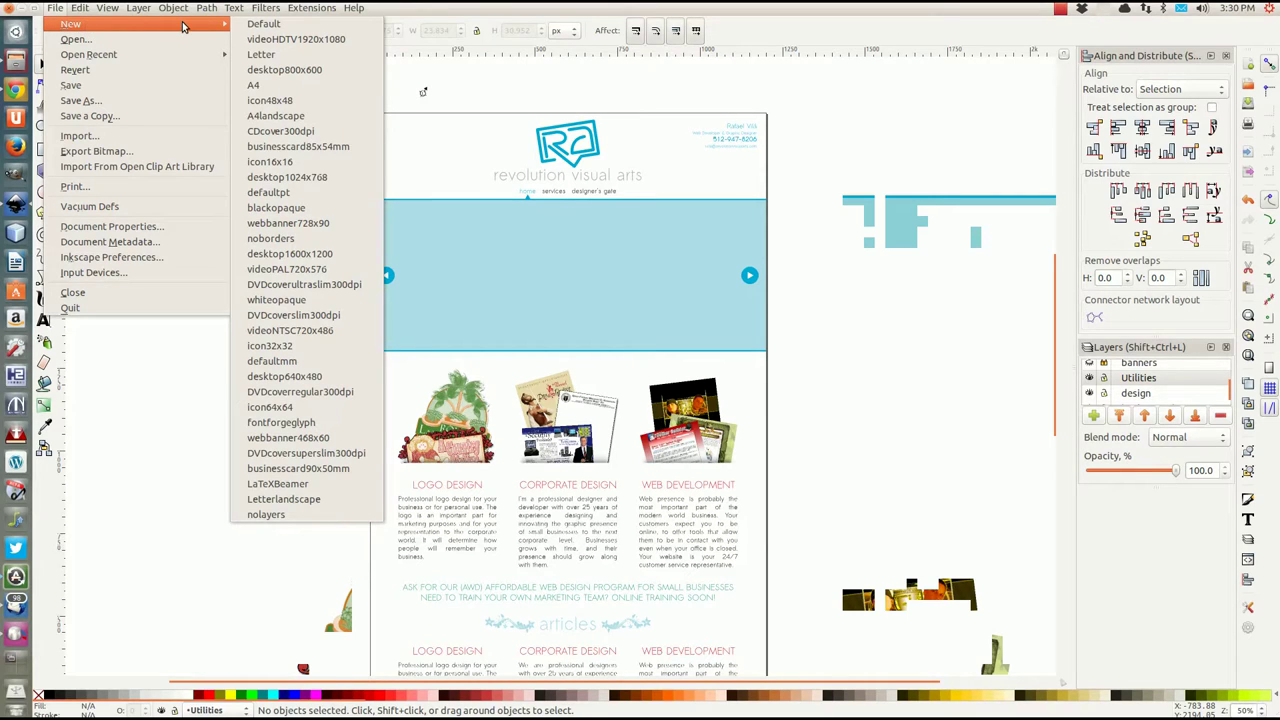
left_click(263, 25)
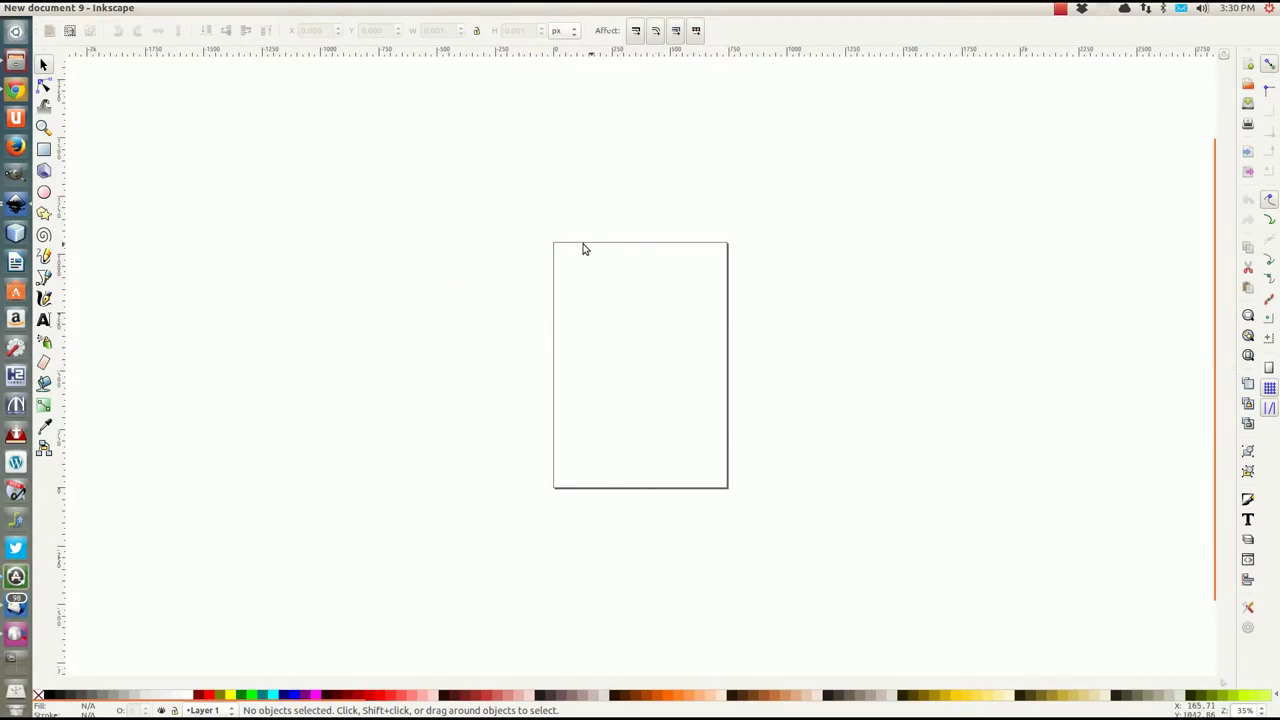
left_click_drag(544, 256, 771, 177)
key("ctrl")
scroll(649, 347, "up", 2)
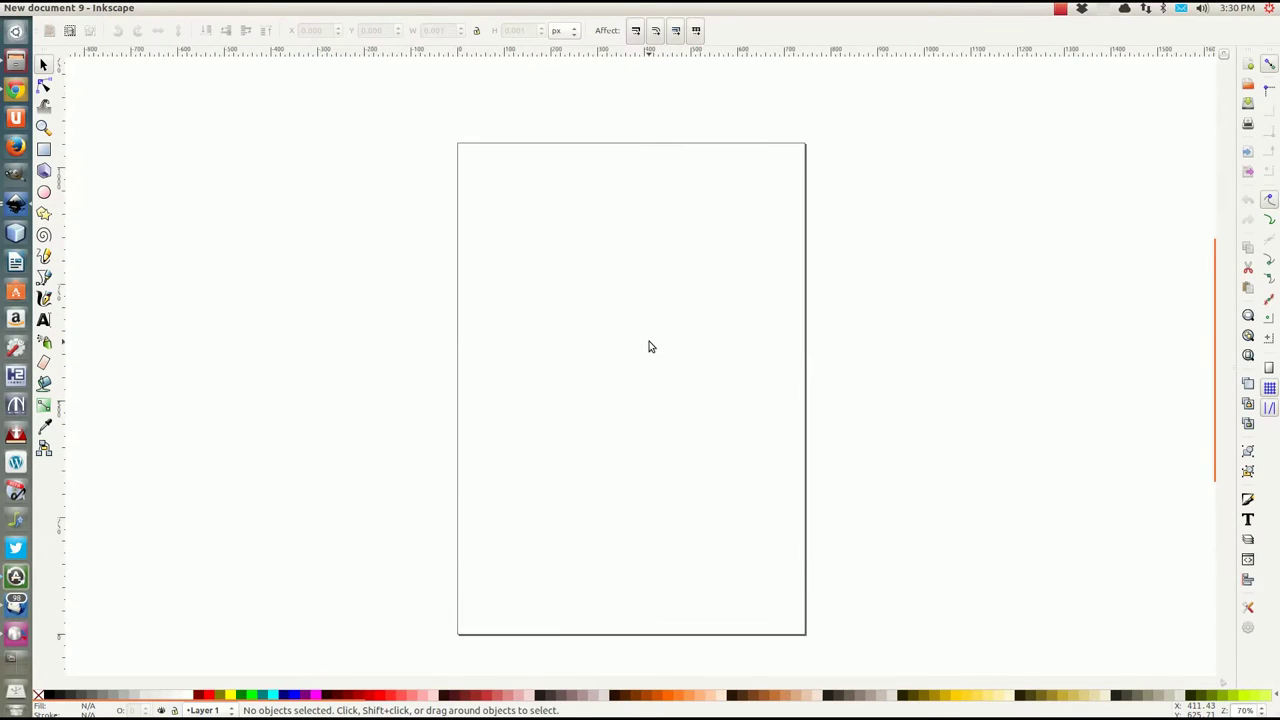
scroll(649, 347, "down", 1)
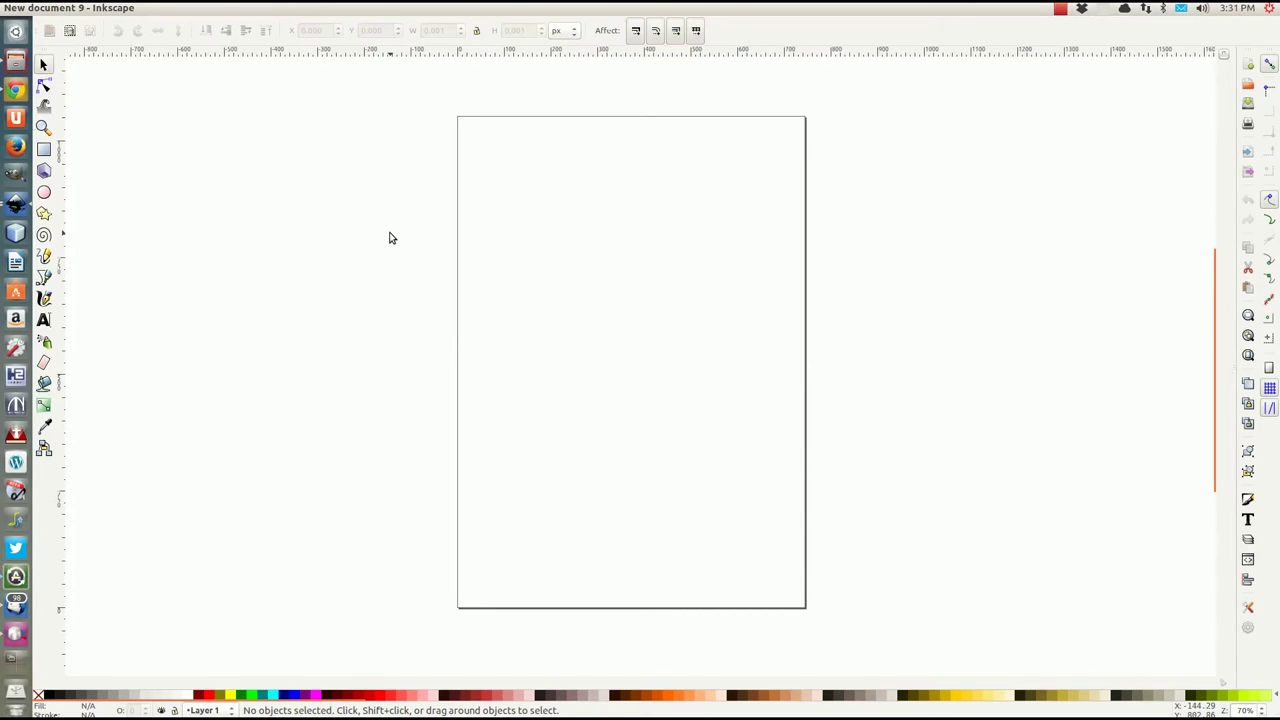
mouse_move(240, 12)
In Document Properties, give the page a custom size of 1280 × 720 px.
left_click(55, 9)
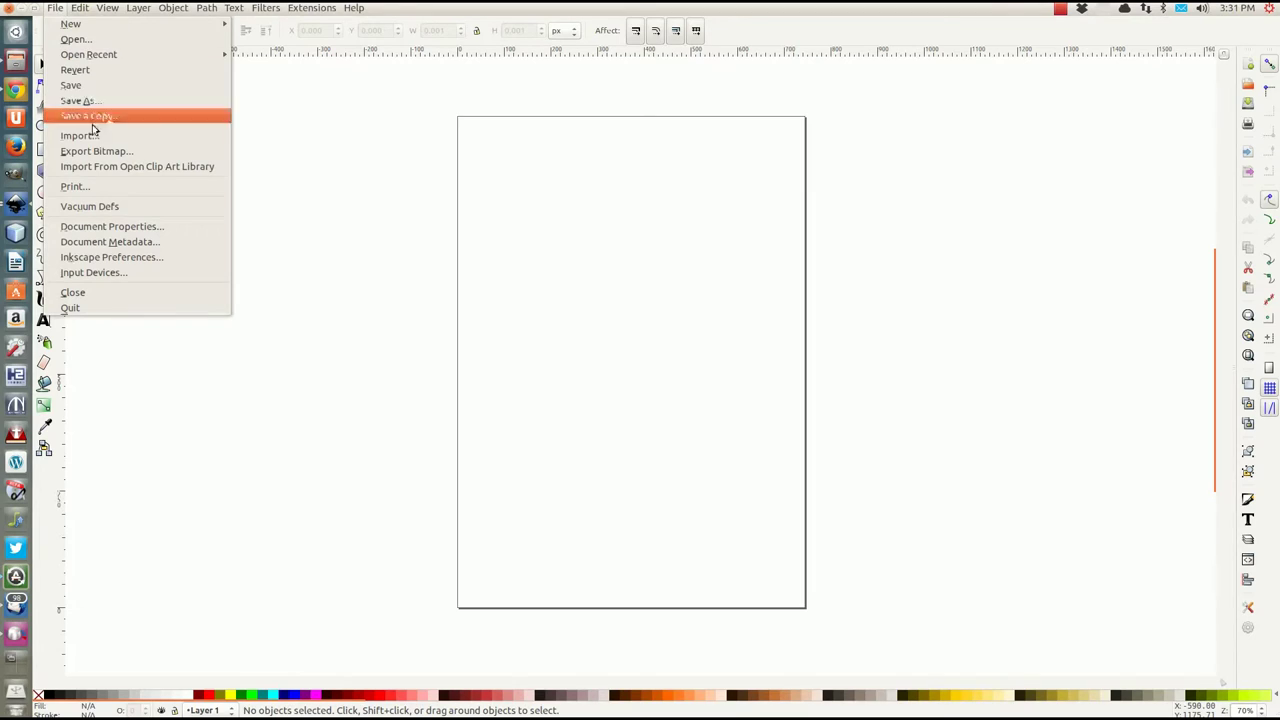
left_click(110, 228)
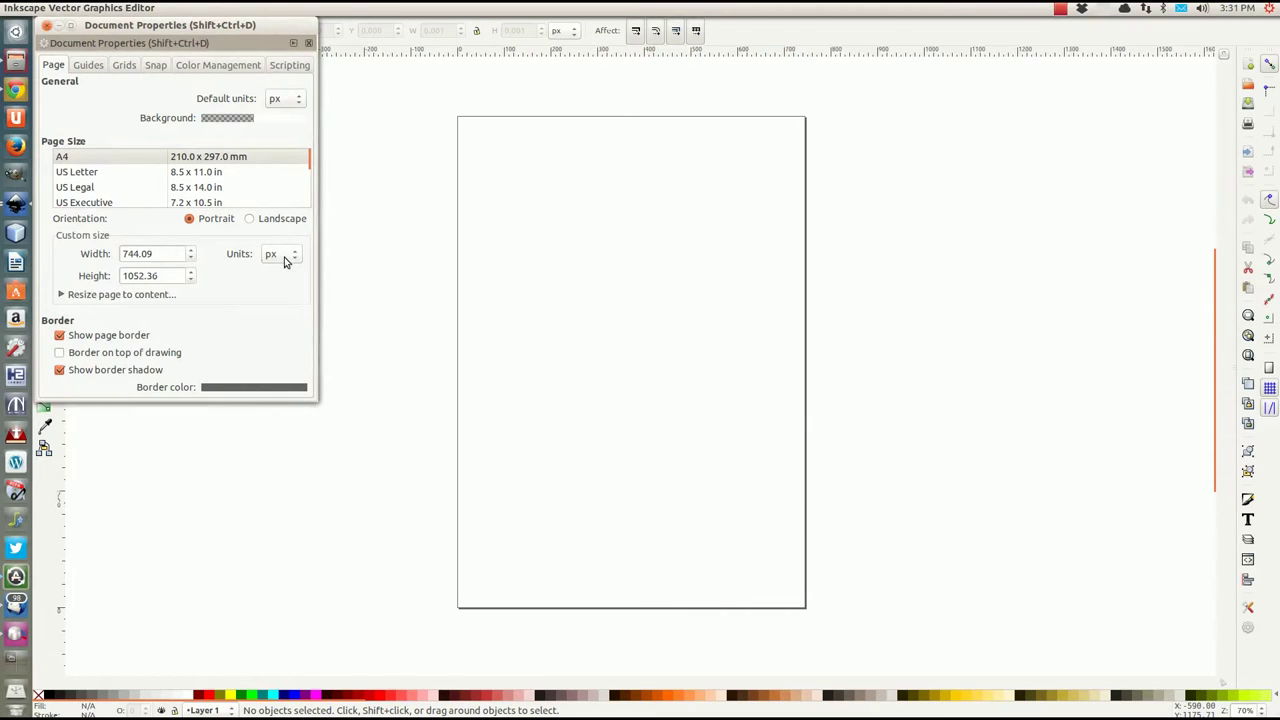
left_click(155, 253)
triple_click(155, 253)
type("1280")
key("Tab")
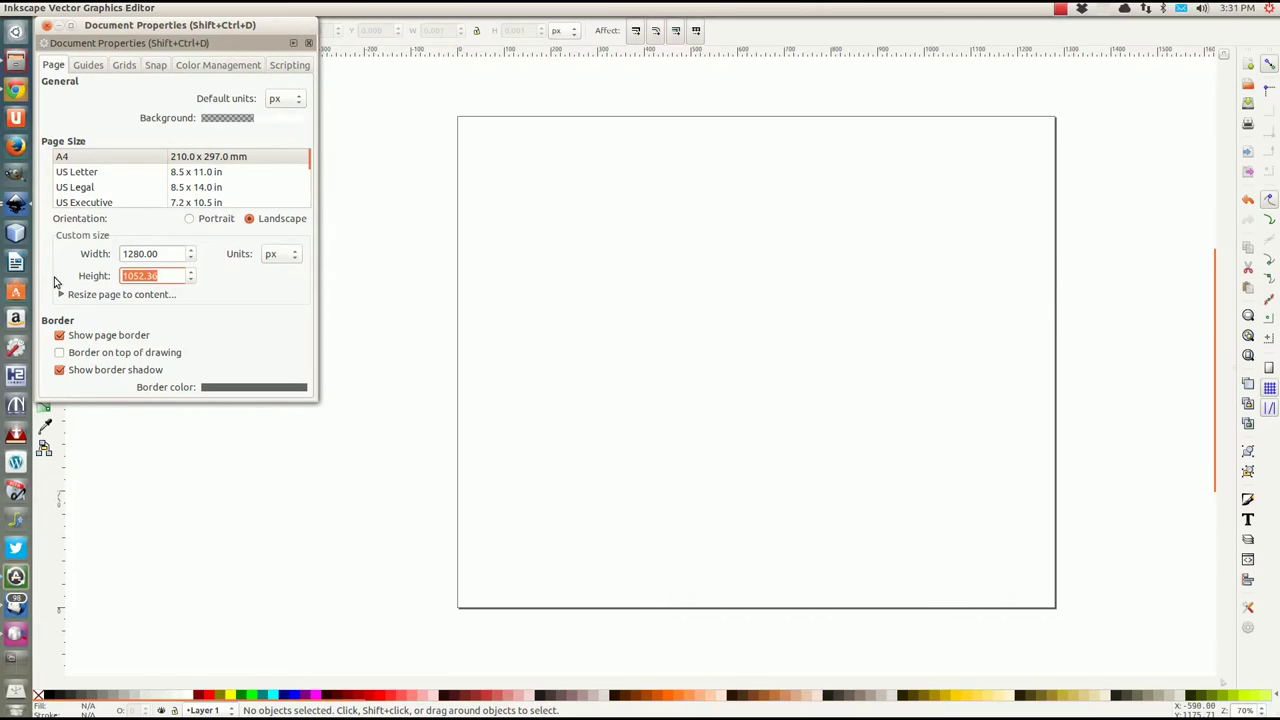
type("720")
left_click(169, 254)
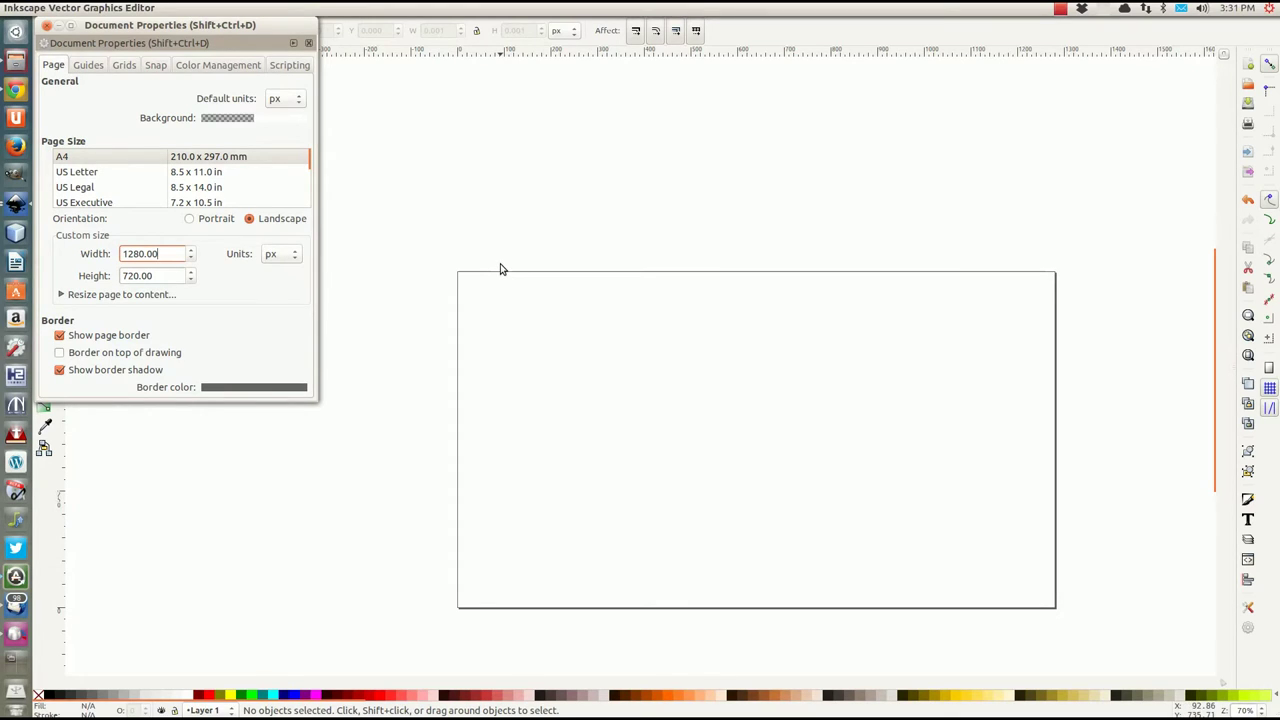
Close Document Properties and type a '16:9' text object on the page.
left_click(445, 238)
left_click(45, 26)
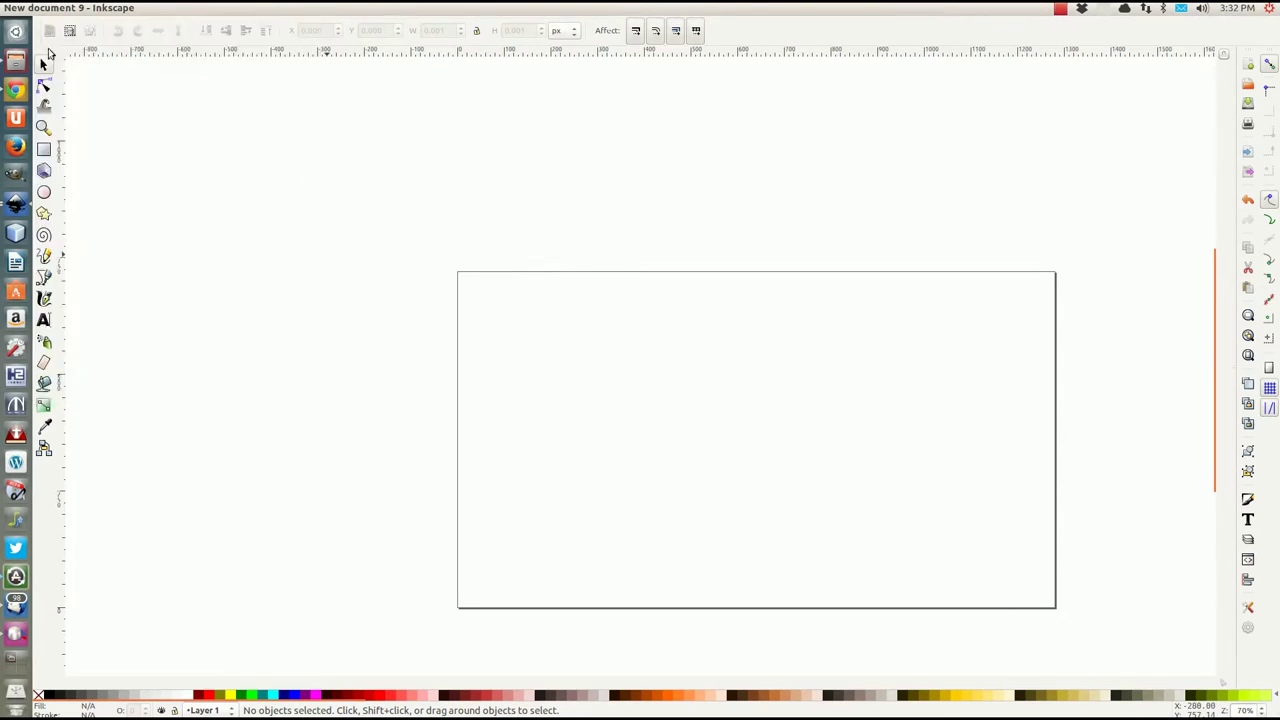
left_click(44, 320)
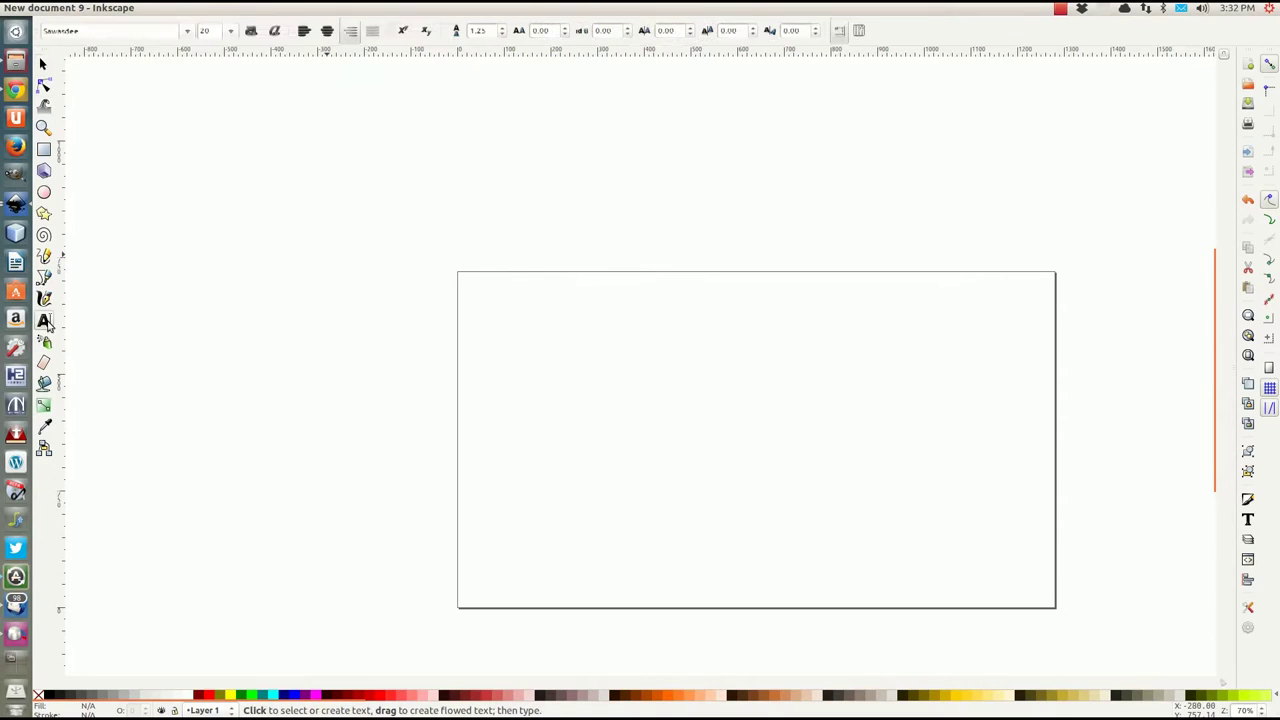
left_click(608, 344)
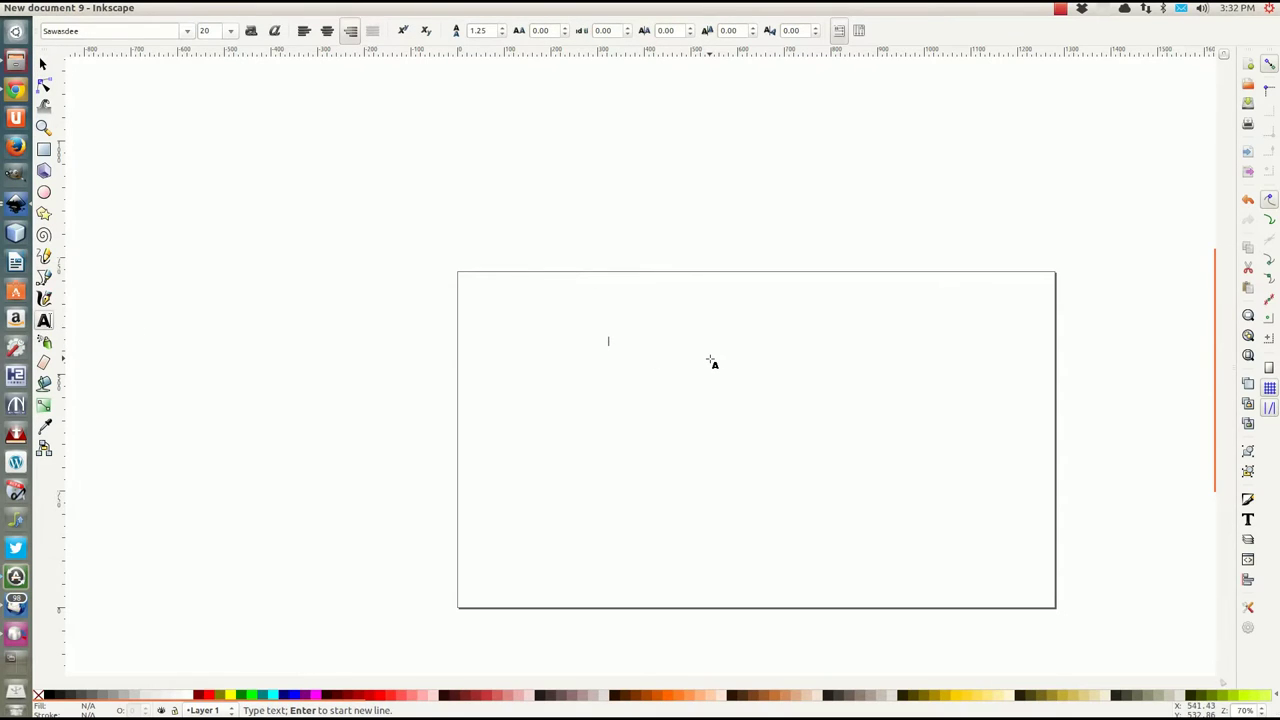
type("abc")
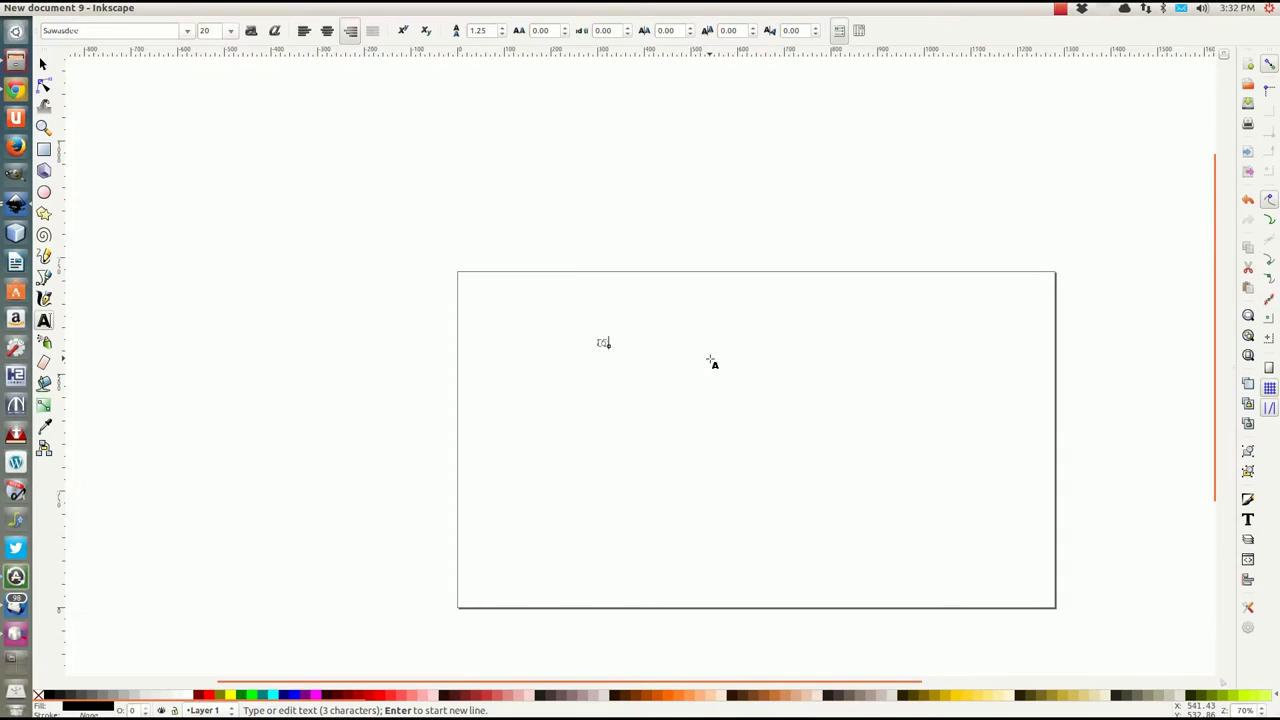
type("d")
Scale the 16:9 text up to headline size and centre it on the page.
left_click(43, 64)
left_click_drag(613, 352, 810, 472)
left_click_drag(786, 414, 836, 468)
left_click(528, 392)
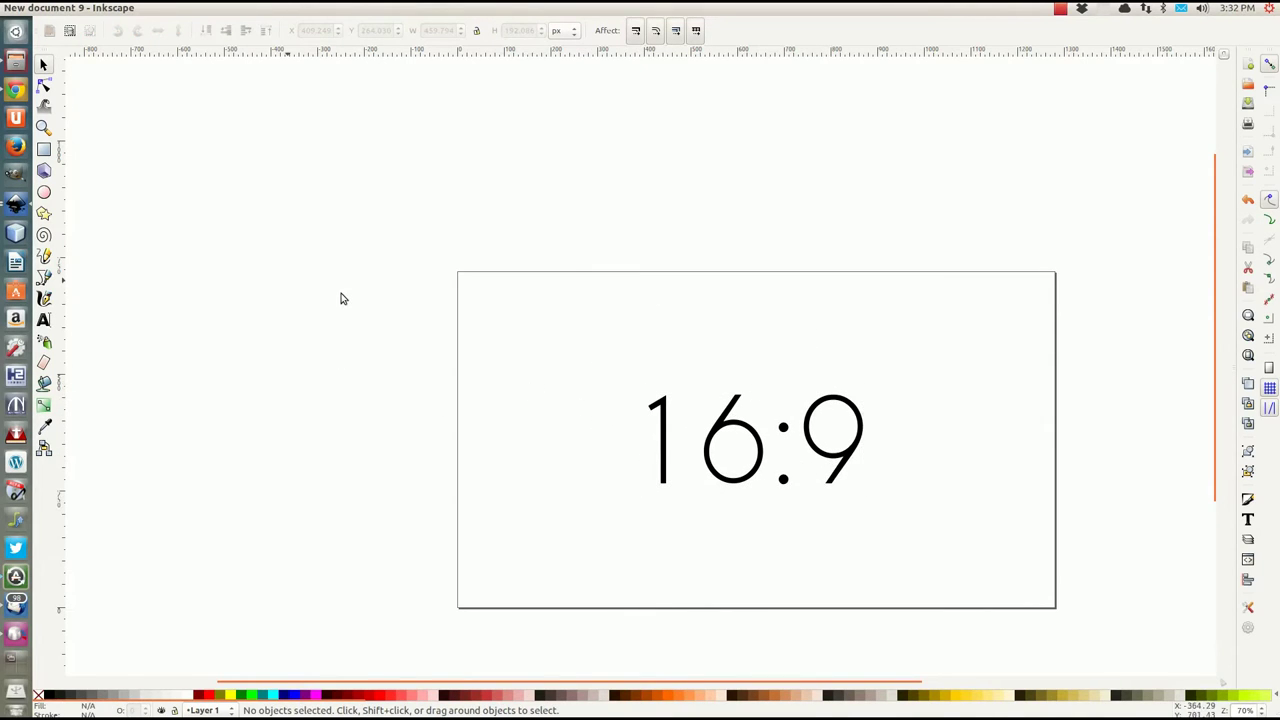
scroll(380, 305, "down", 2)
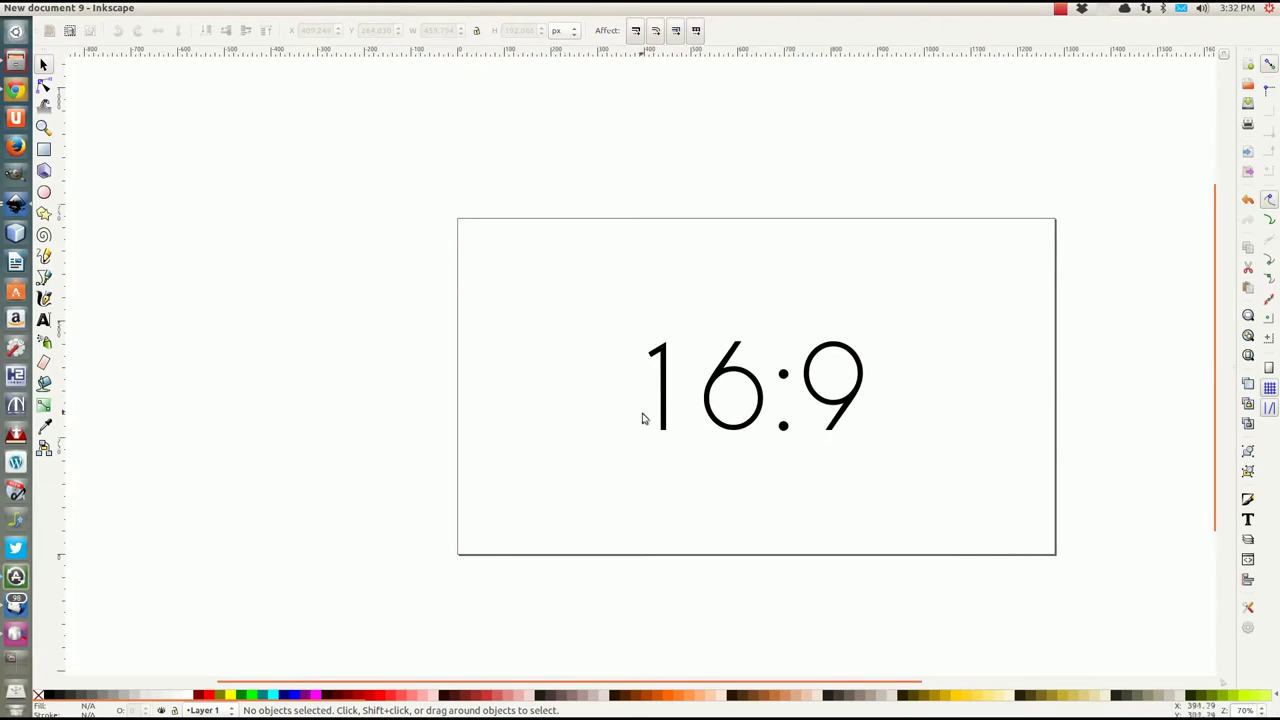
scroll(600, 422, "right", 2)
scroll(546, 424, "down", 2)
scroll(500, 380, "right", 2)
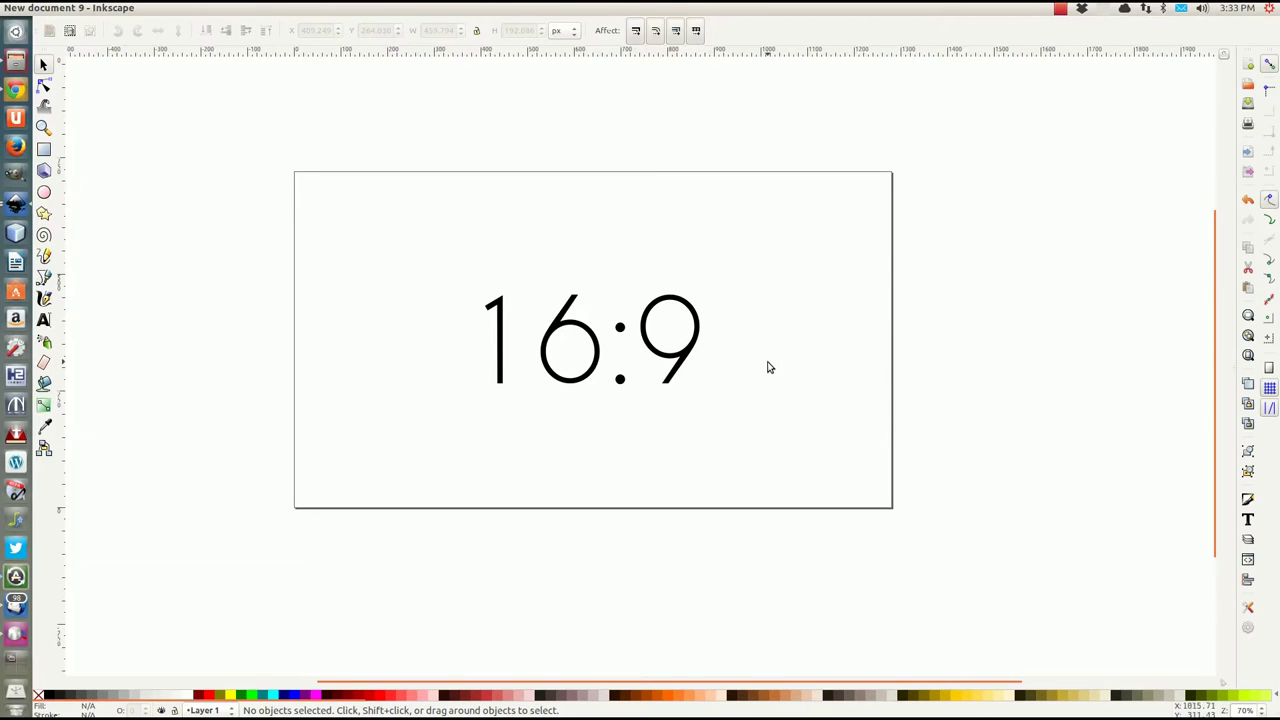
Delete the 16:9 text and browse the Import dialog to Stocks › Stock Exchange.
left_click(680, 365)
key("Delete")
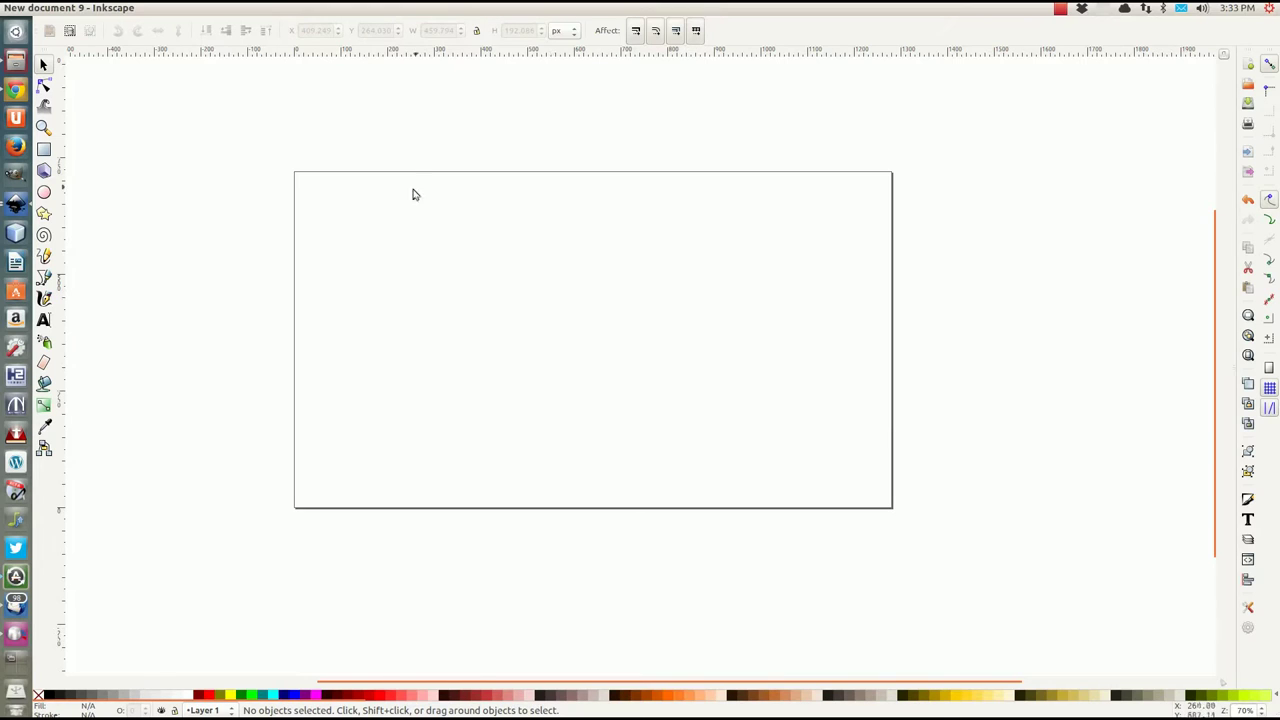
left_click(55, 8)
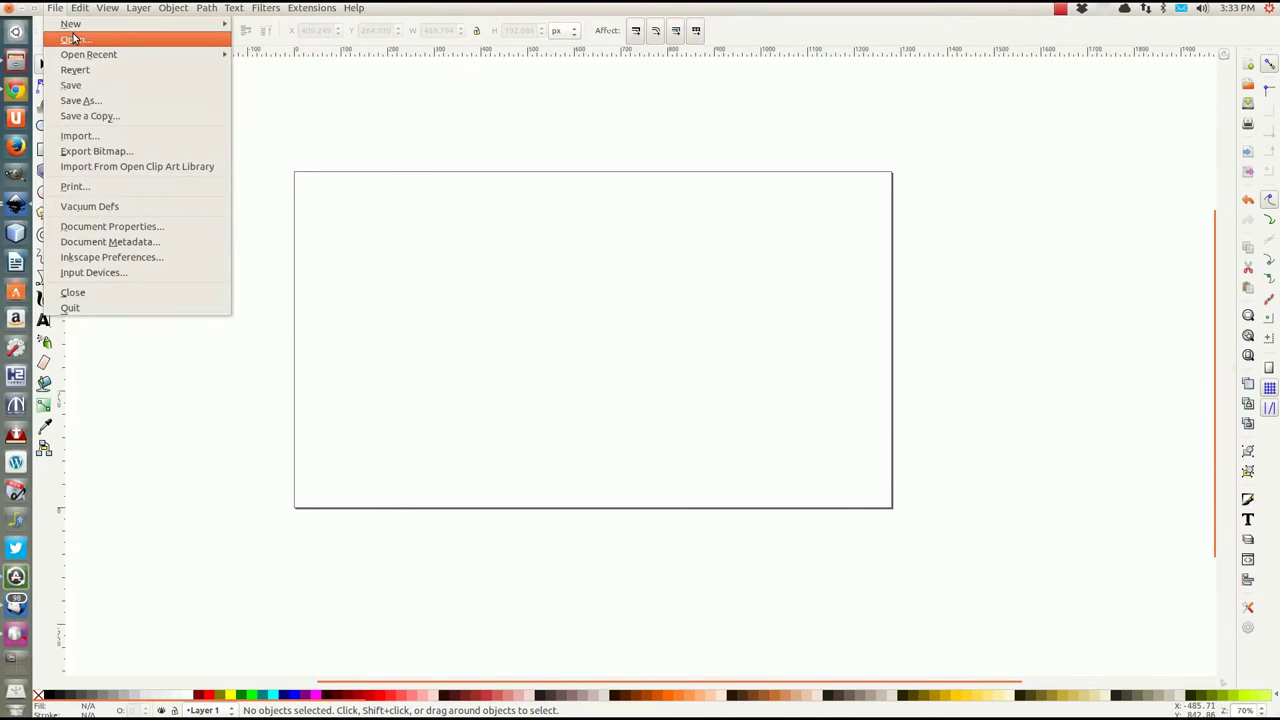
left_click(75, 137)
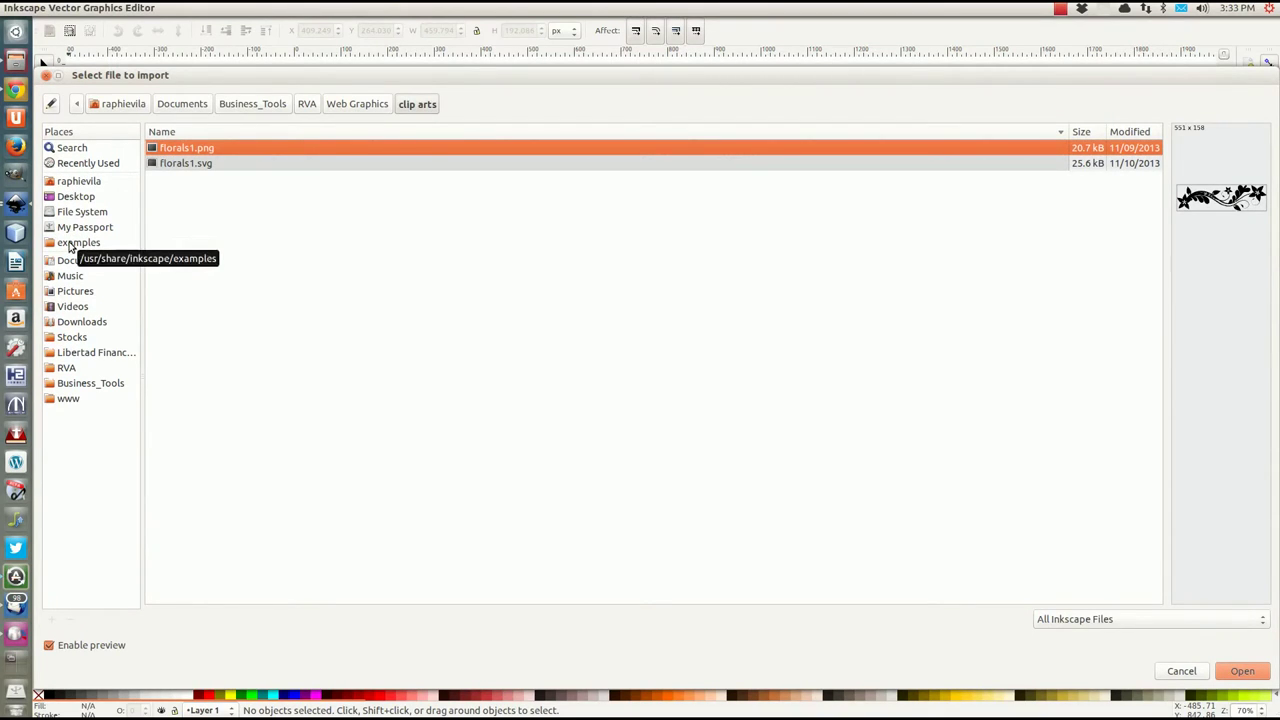
left_click(62, 338)
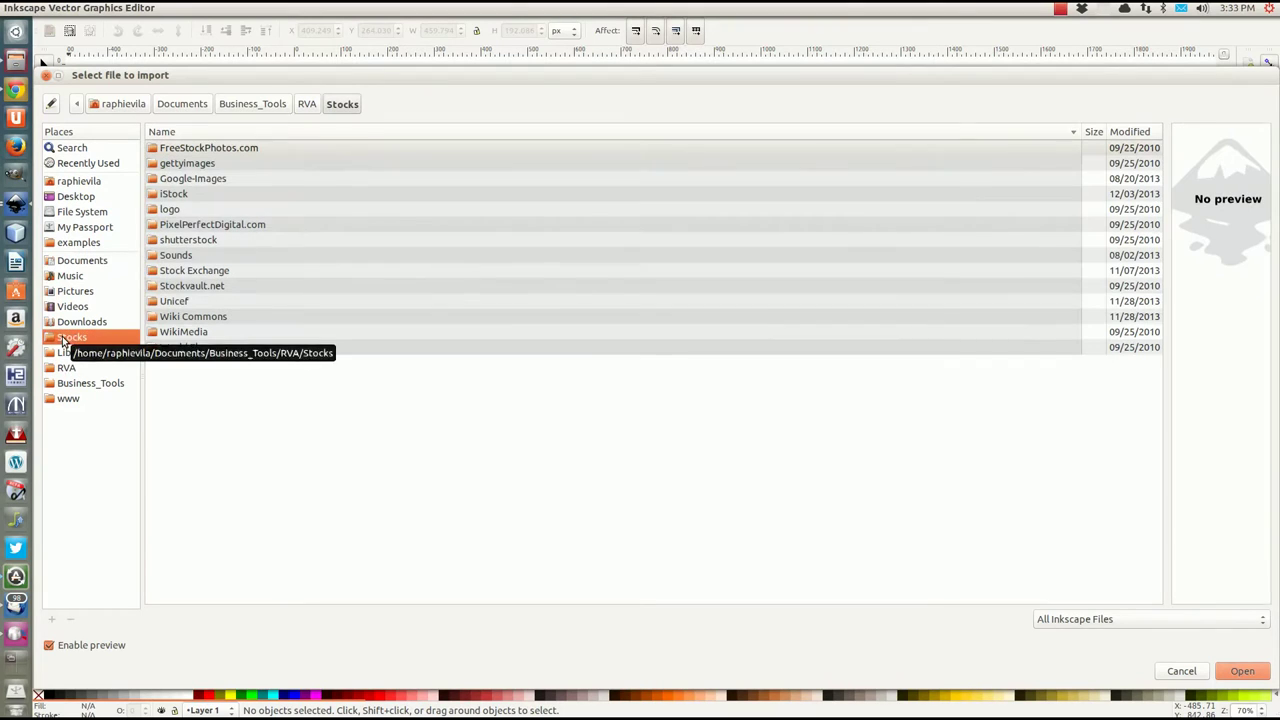
left_click(192, 272)
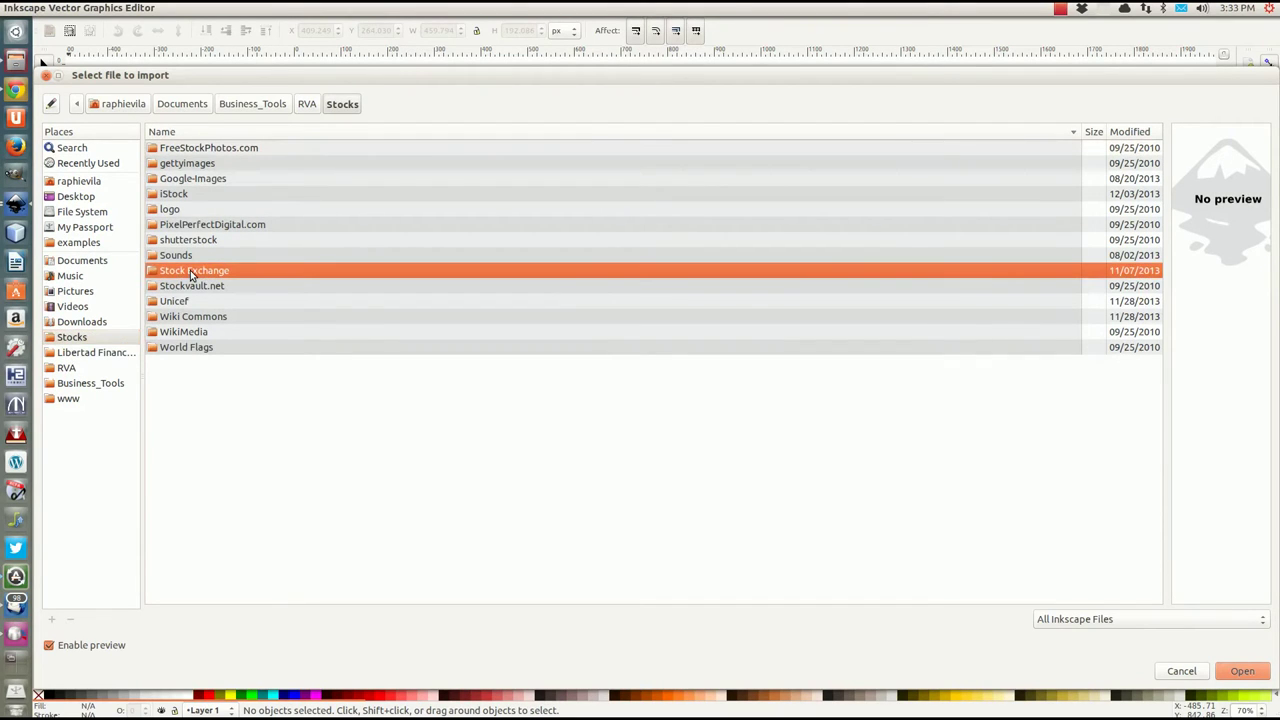
double_click(183, 272)
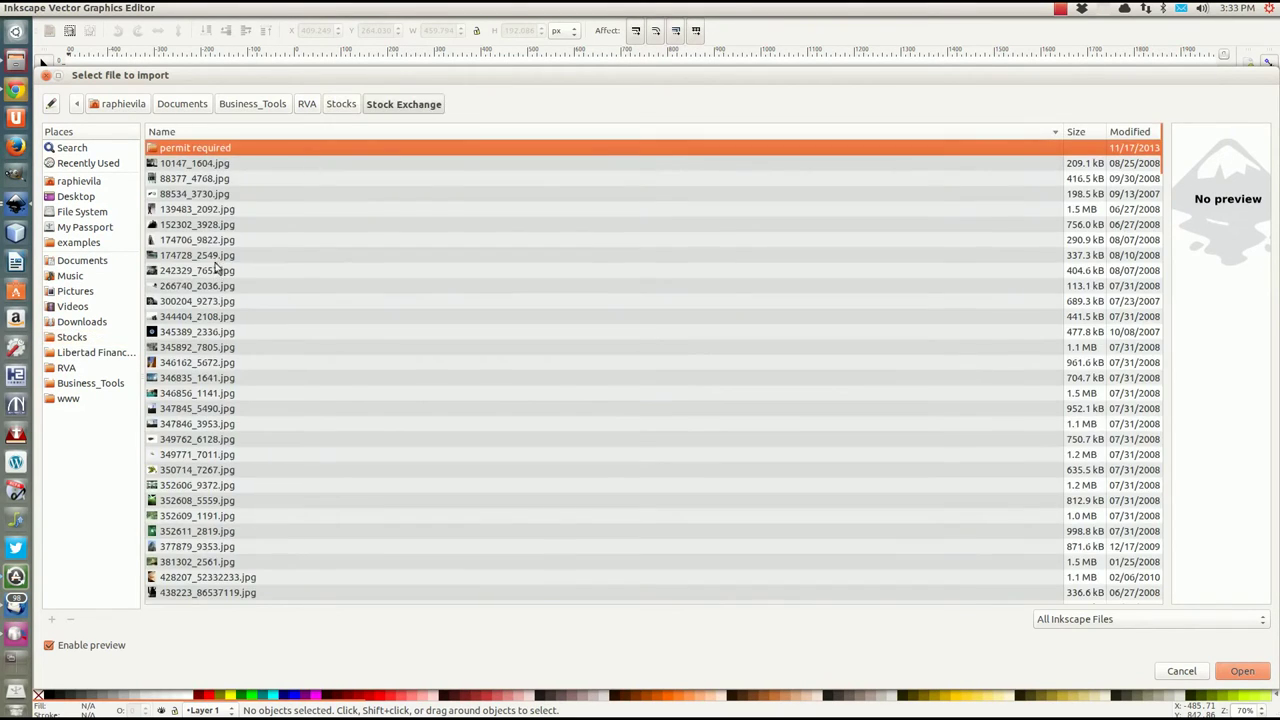
Close nine extra Chrome tabs, including Domain Names, Gmail and Instagram, then open a new tab.
left_click(16, 89)
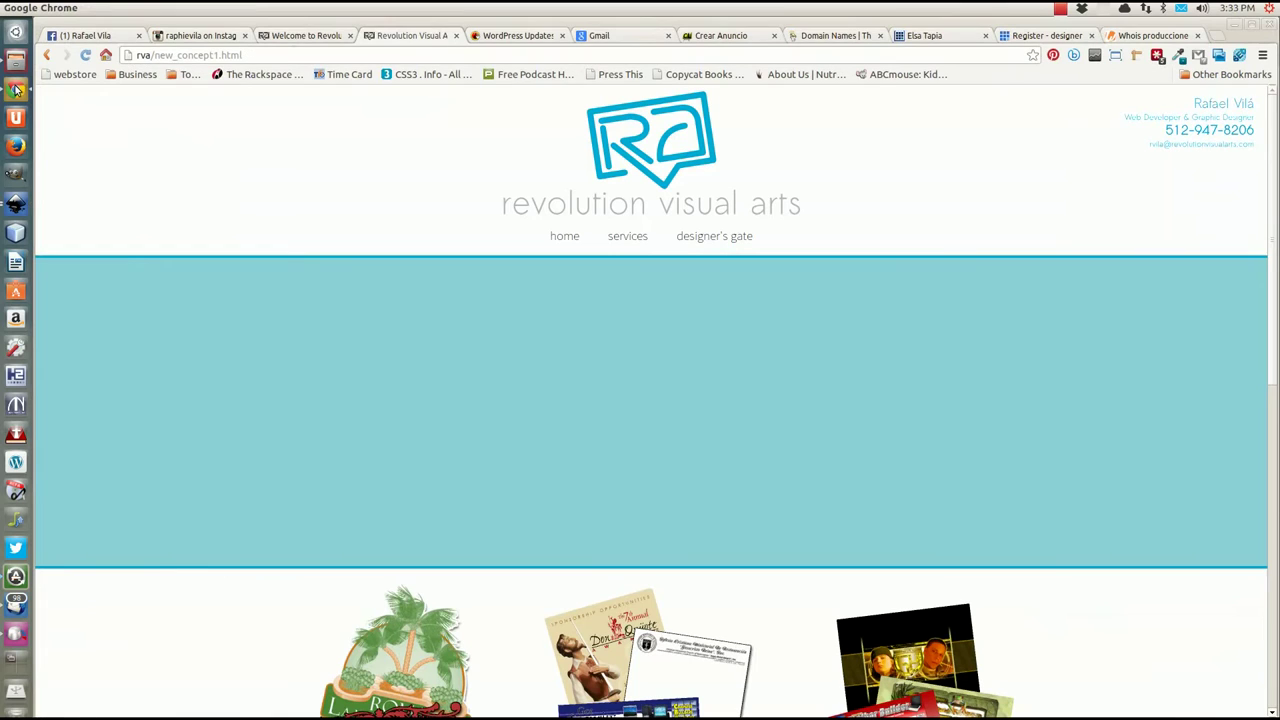
left_click(1199, 36)
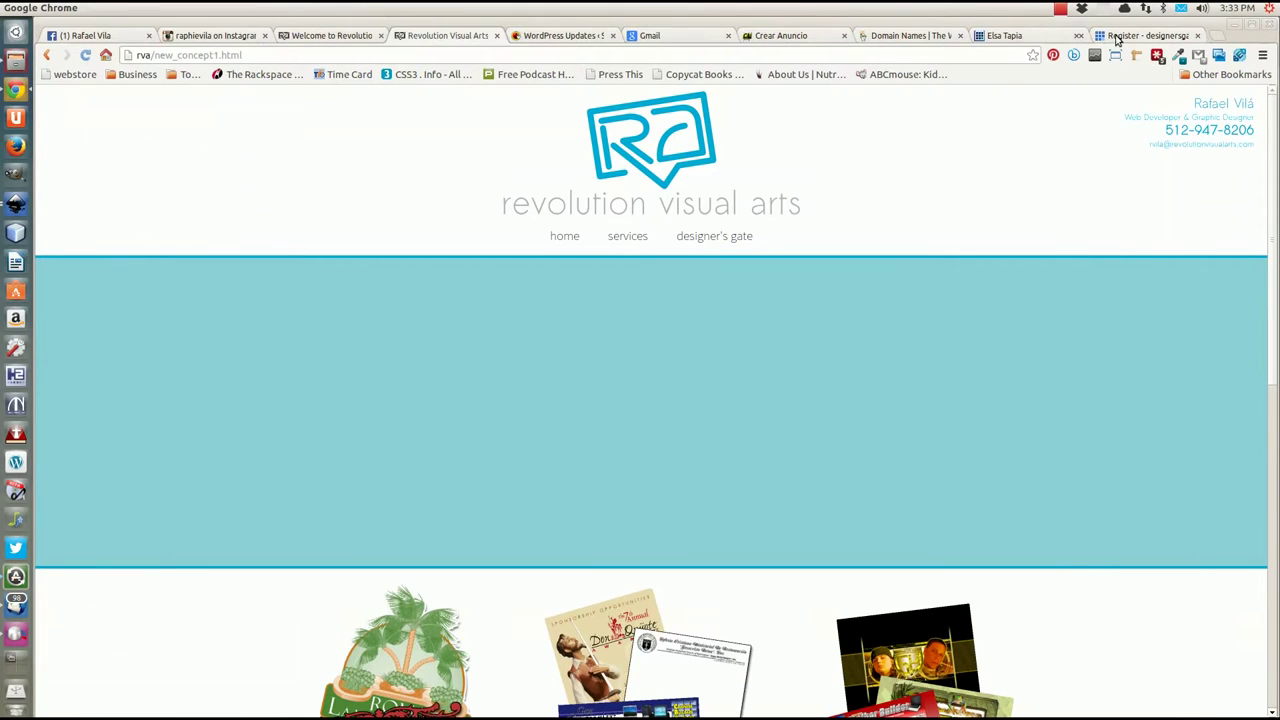
left_click(1199, 36)
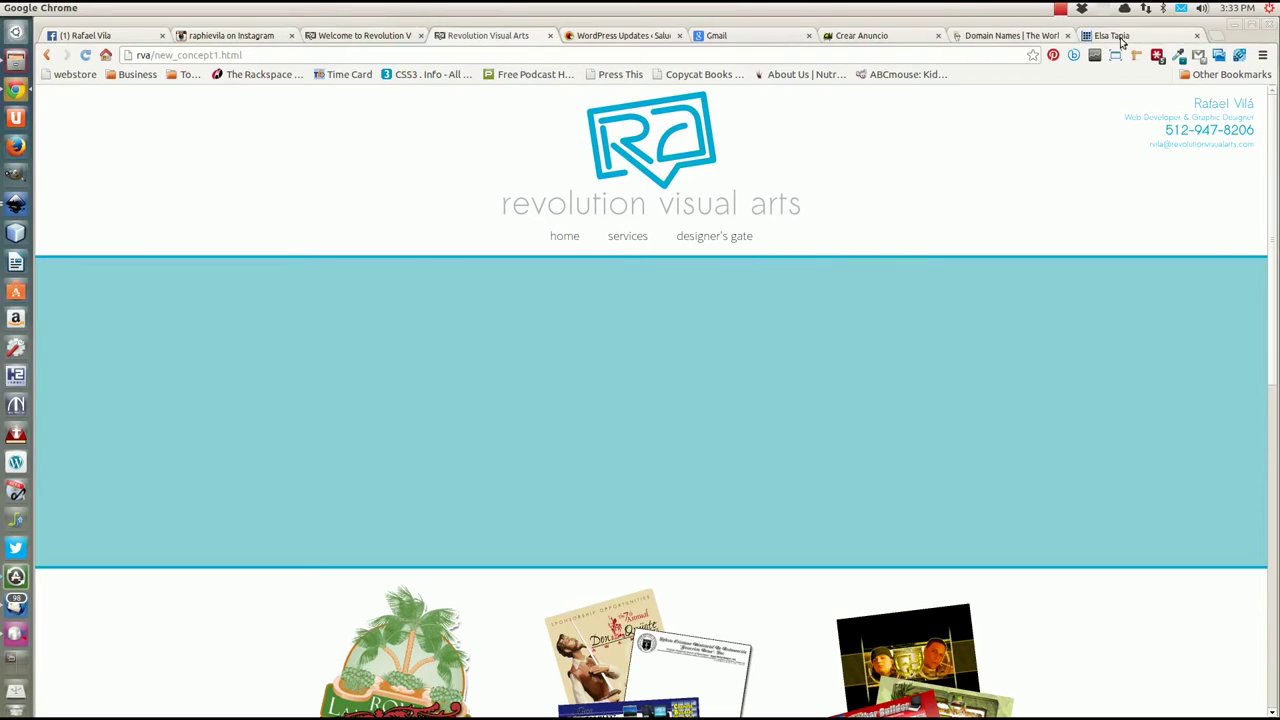
left_click(1198, 36)
left_click(1066, 36)
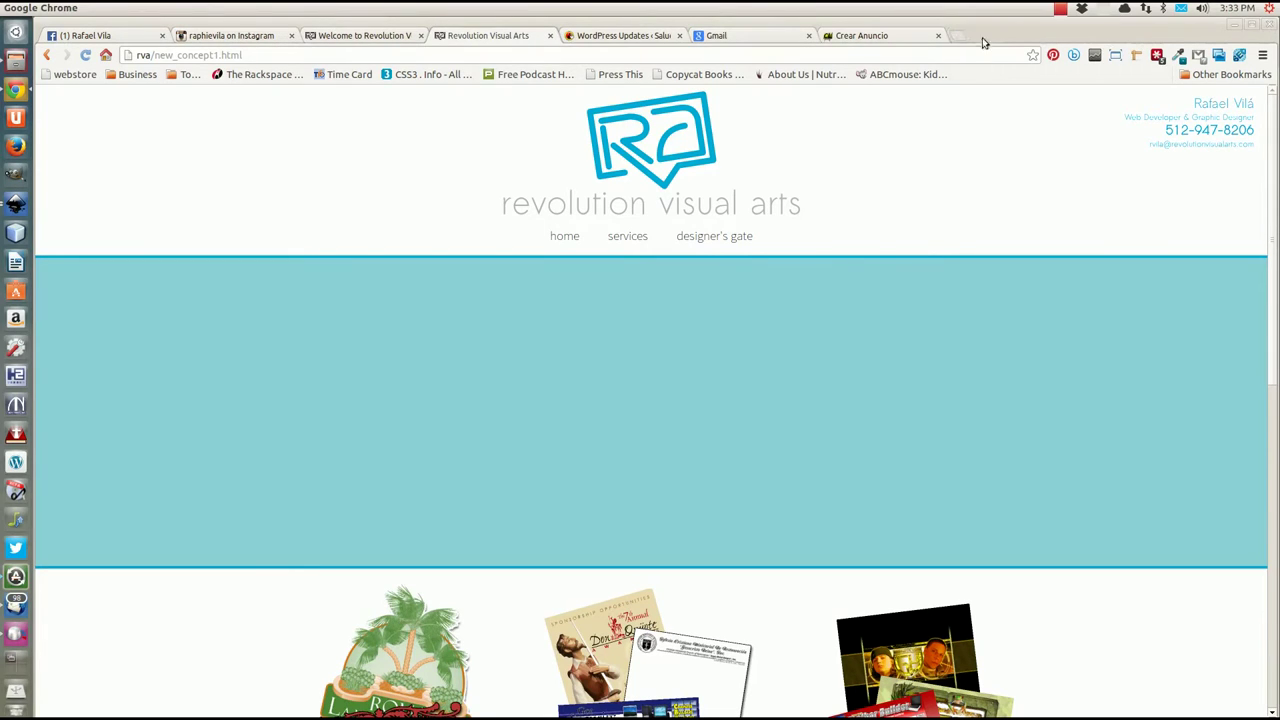
left_click(938, 36)
left_click(809, 36)
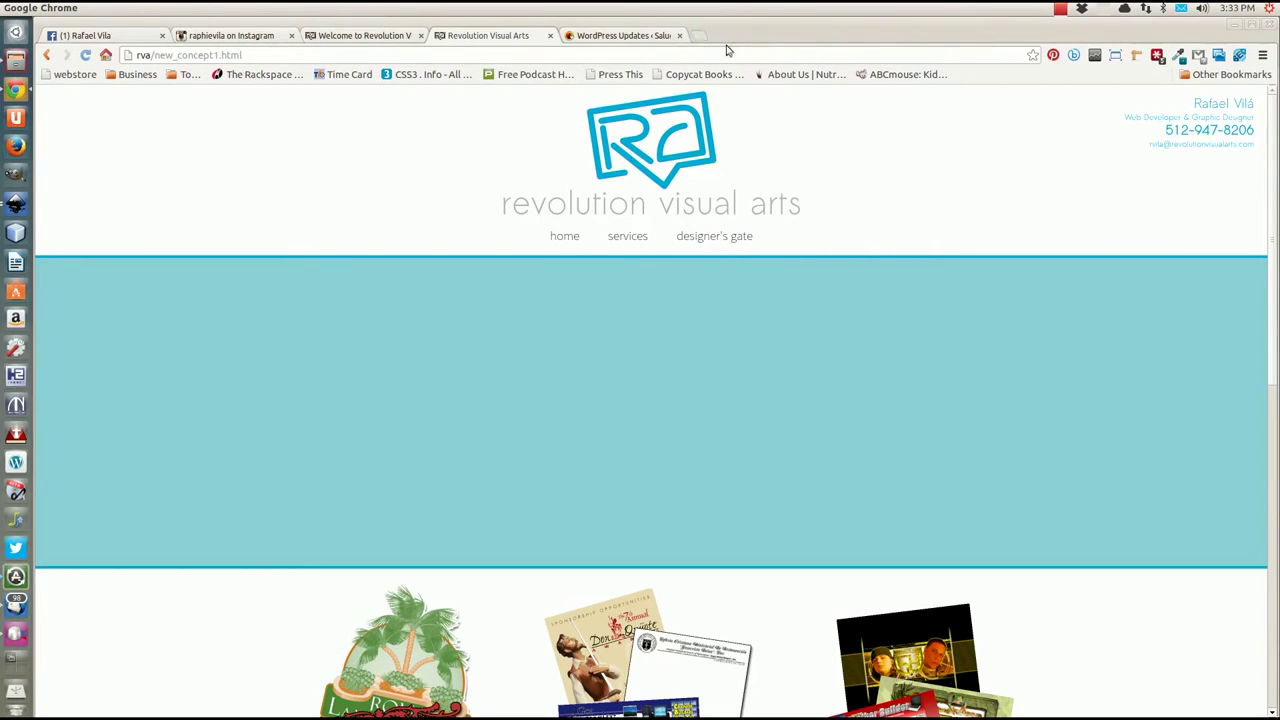
left_click(679, 36)
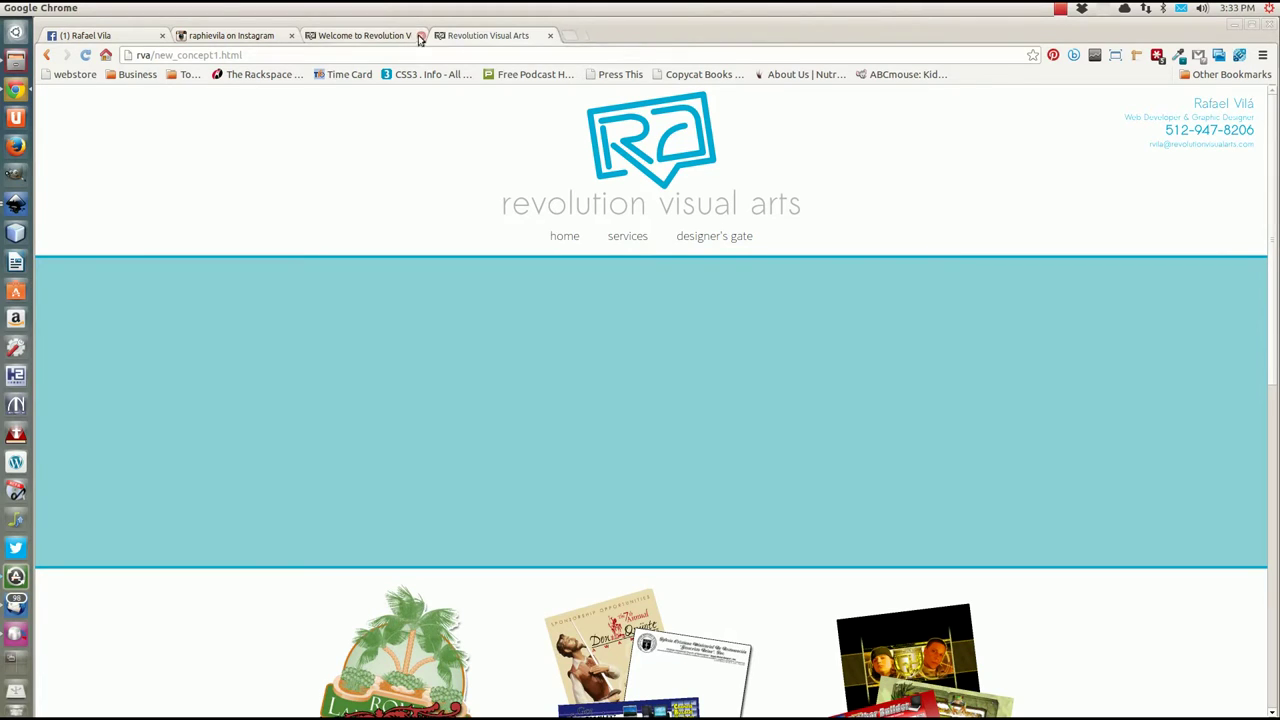
left_click(291, 36)
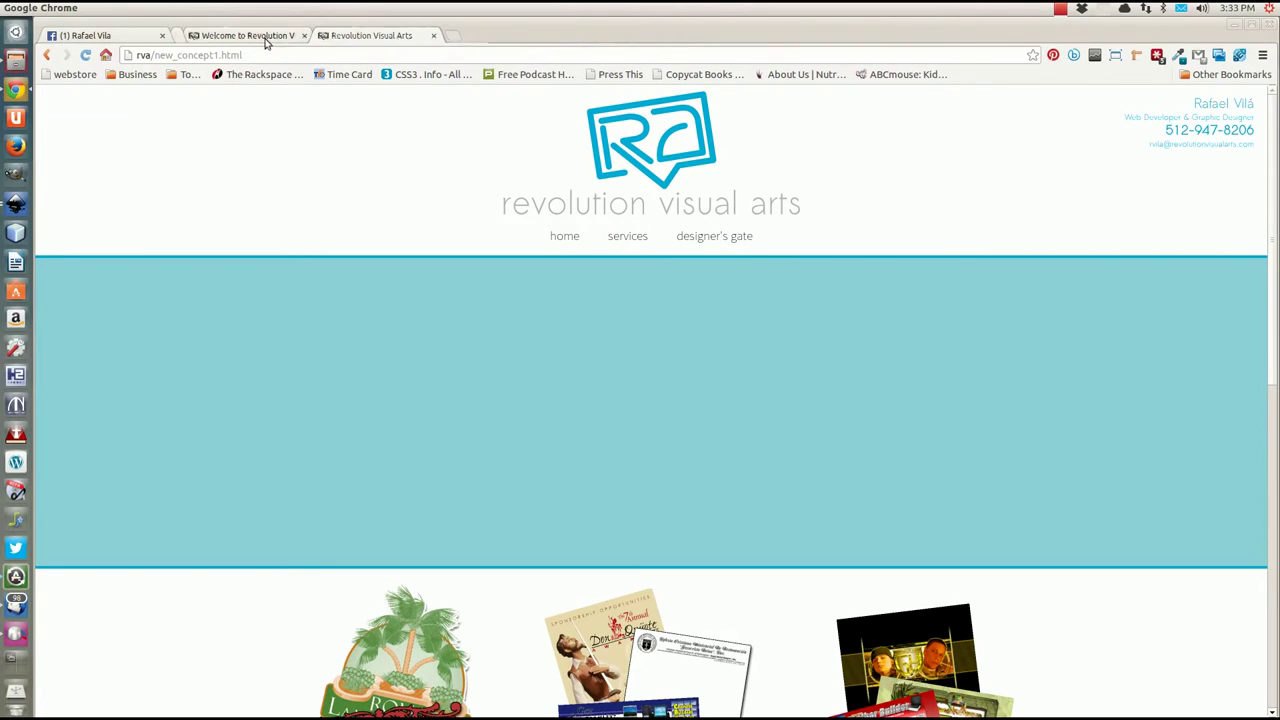
left_click(162, 36)
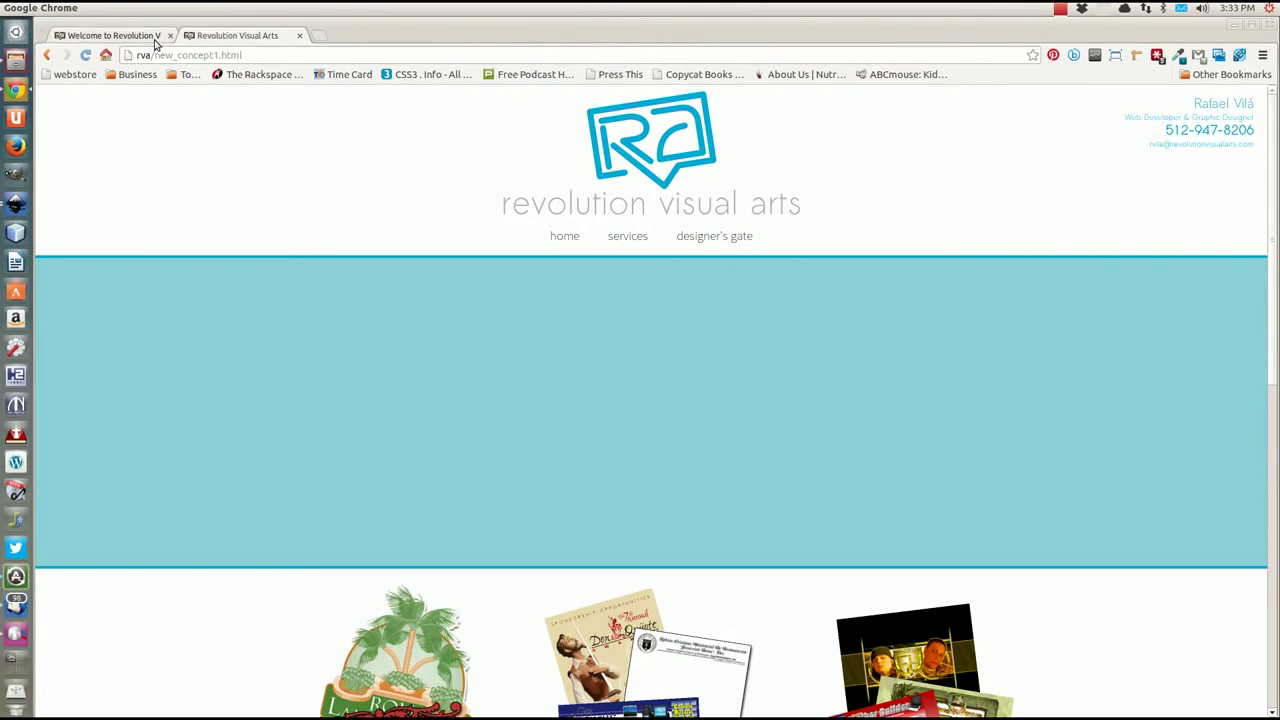
left_click(310, 36)
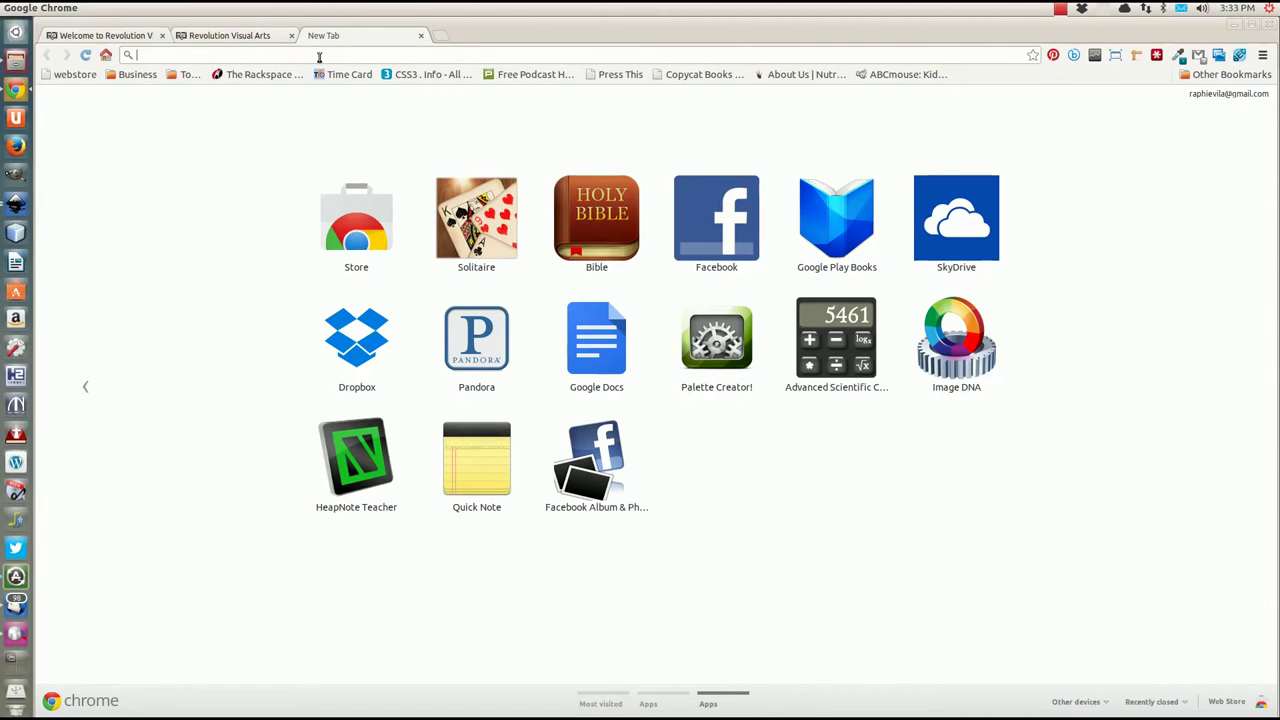
Go to sxc.hu and close the 'This site uses cookies' notice.
type("sx")
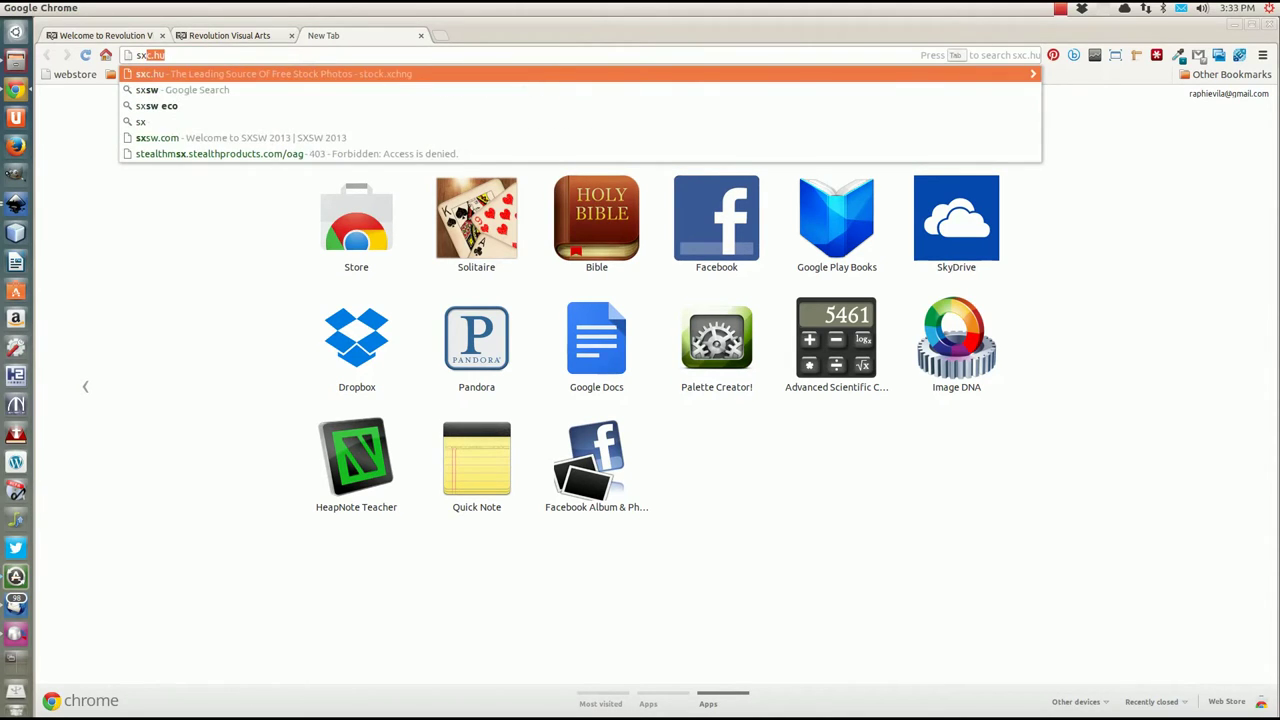
type("c.hu")
key("Return")
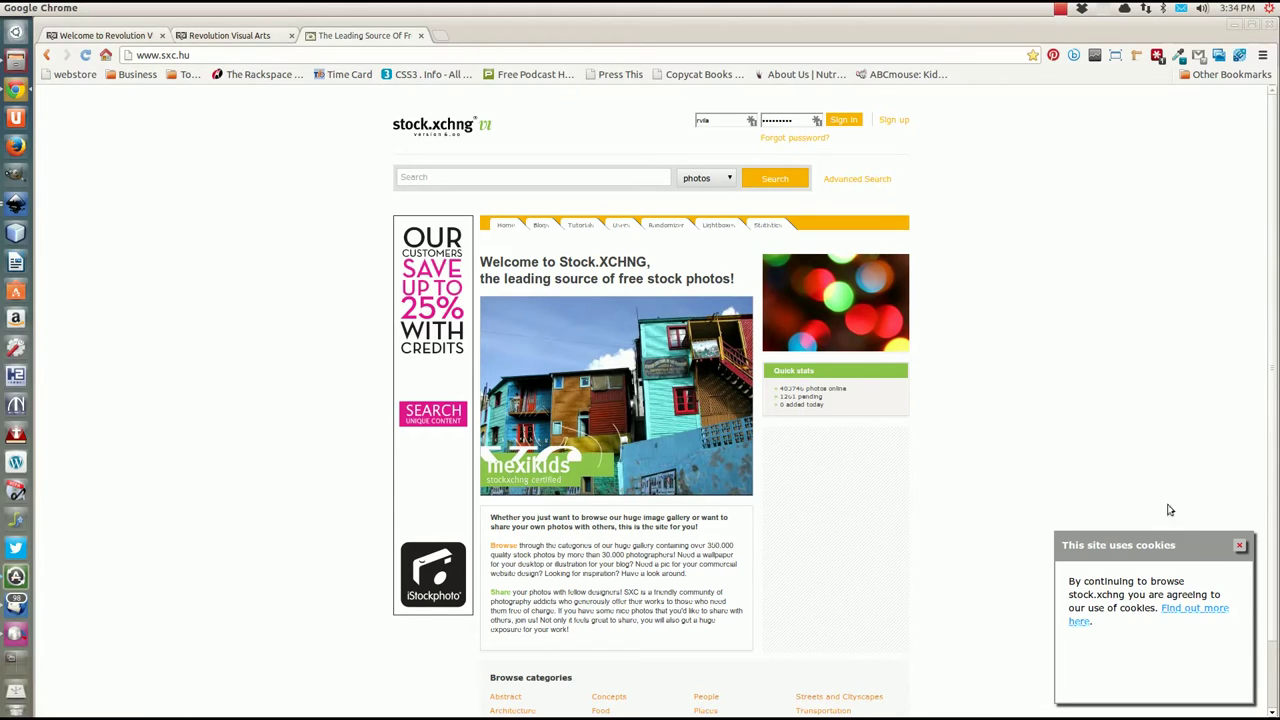
left_click(1240, 545)
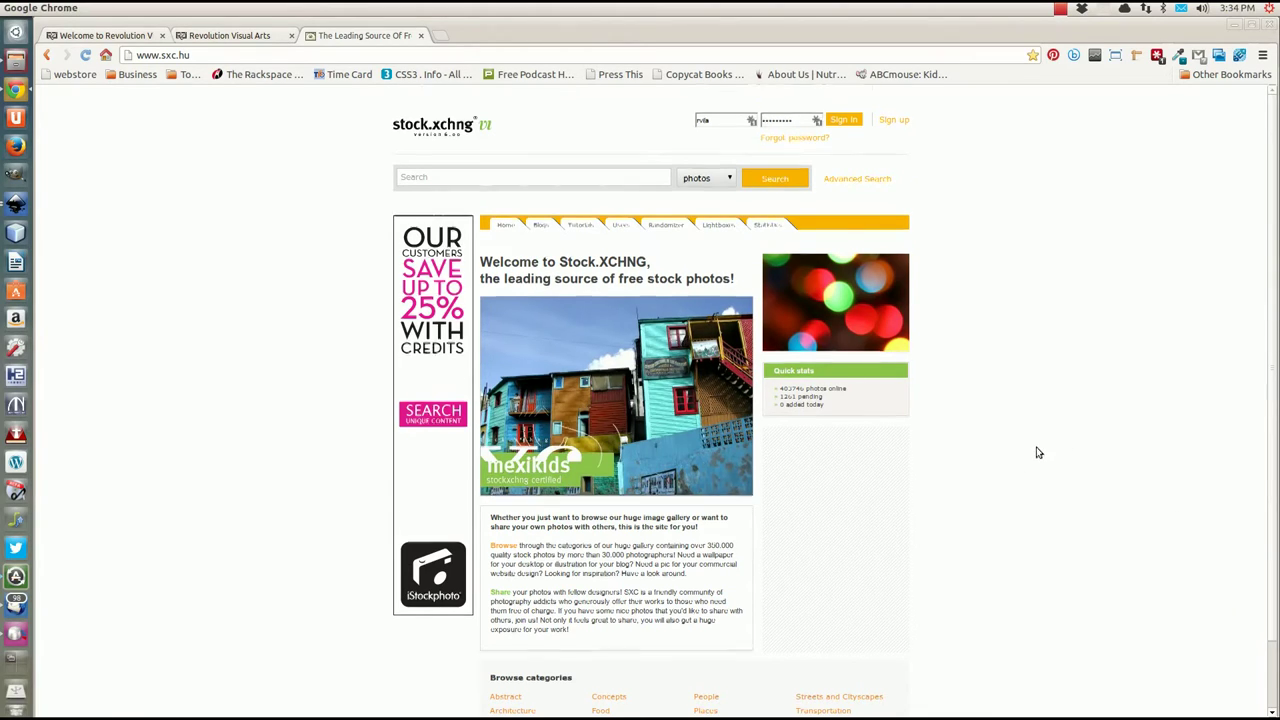
scroll(1074, 443, "down", 1)
scroll(964, 467, "up", 1)
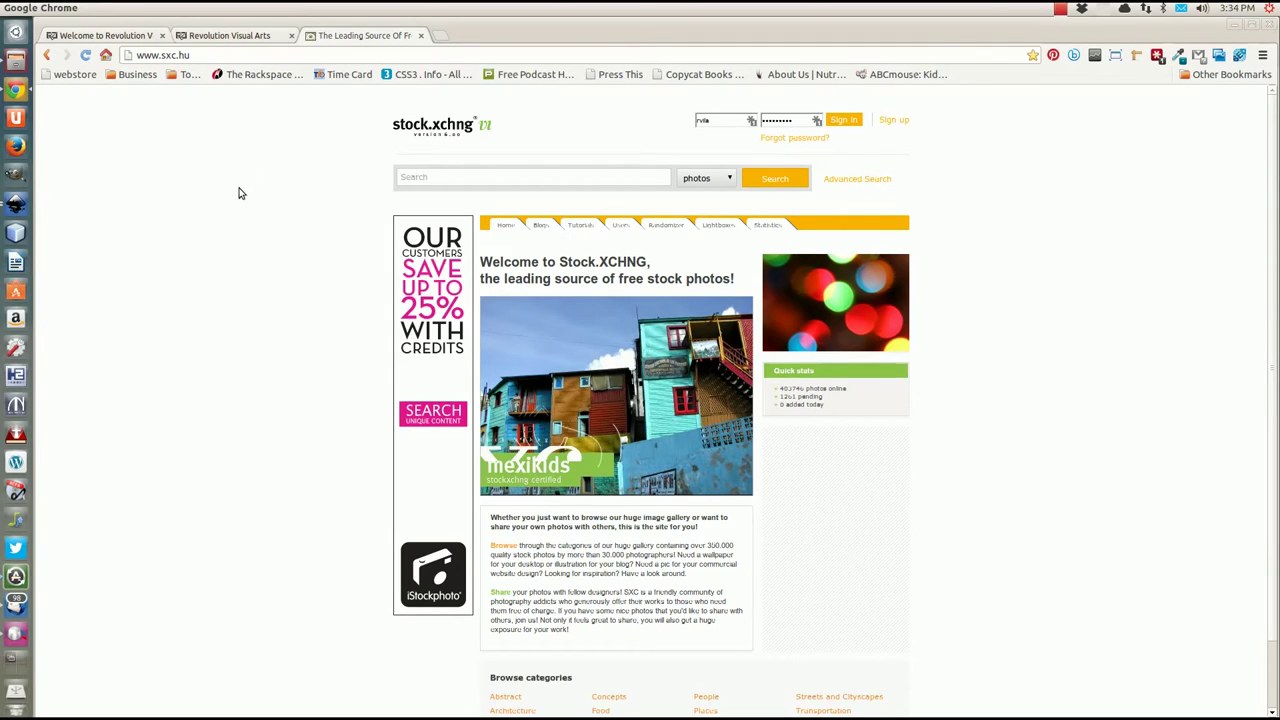
Back in Inkscape's Import dialog, select 346856_1141.jpg and open it.
left_click(17, 207)
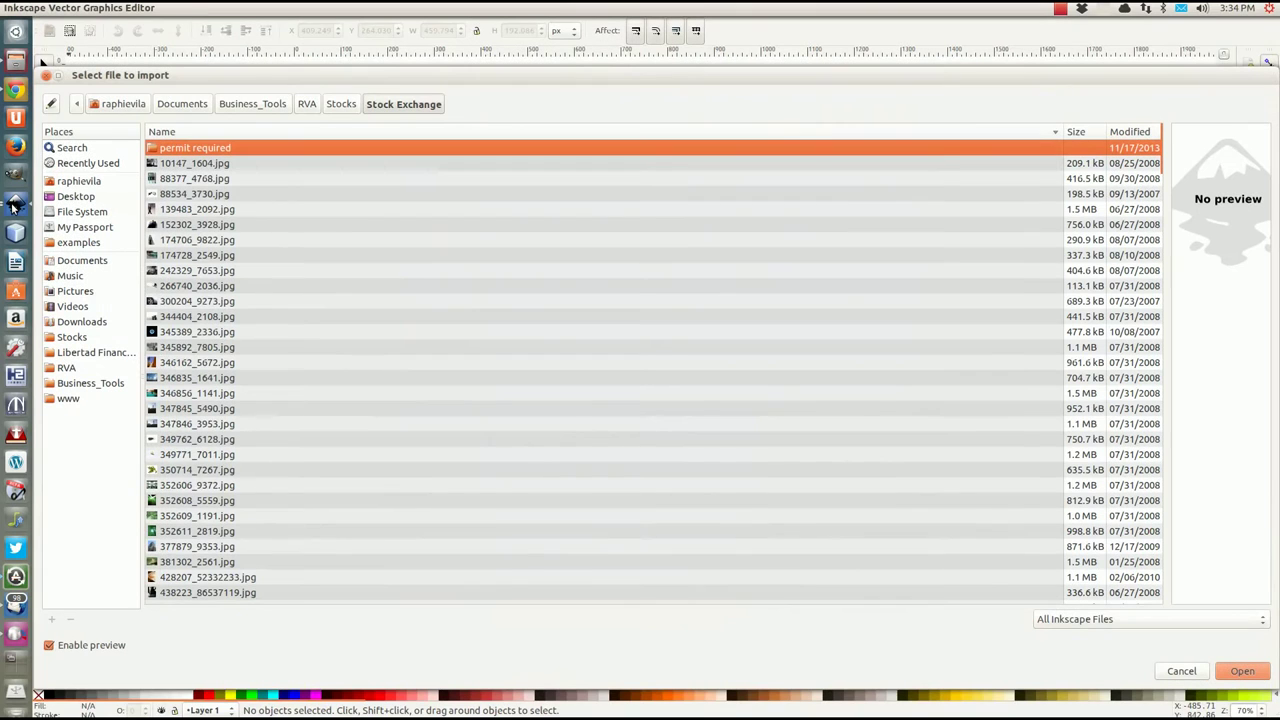
left_click(178, 395)
scroll(178, 398, "down", 2)
scroll(178, 398, "up", 2)
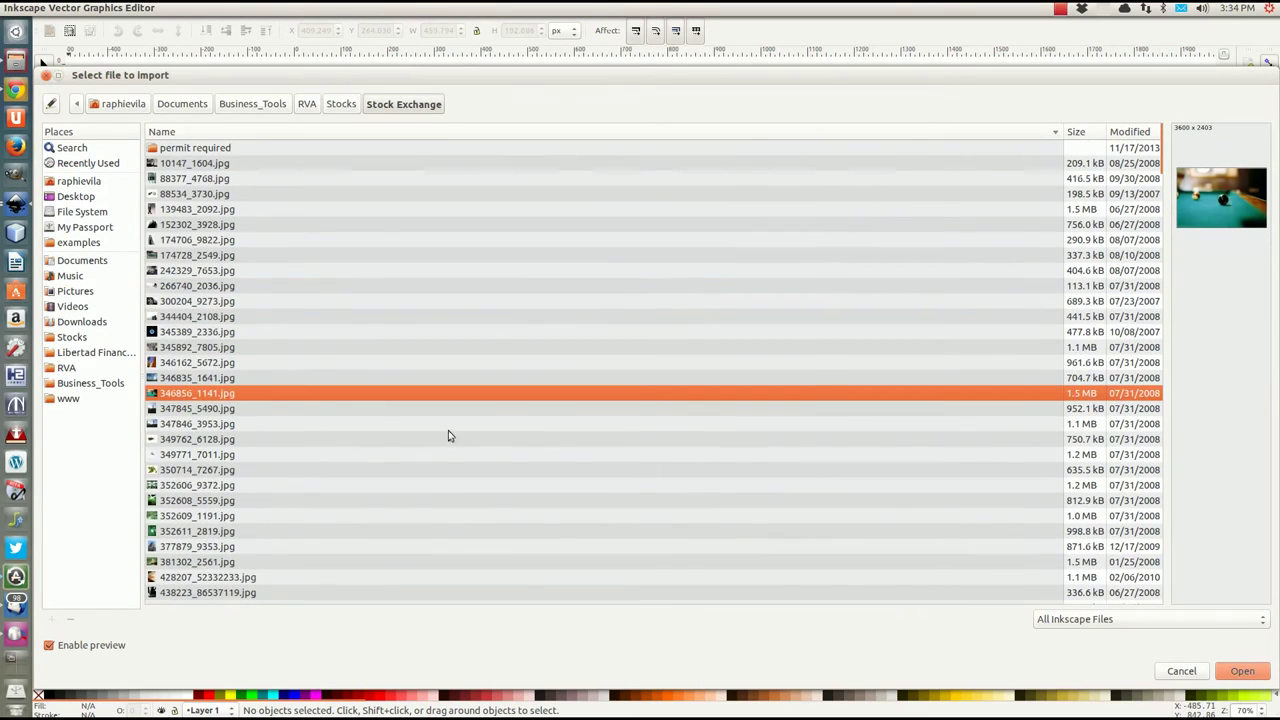
left_click(1243, 672)
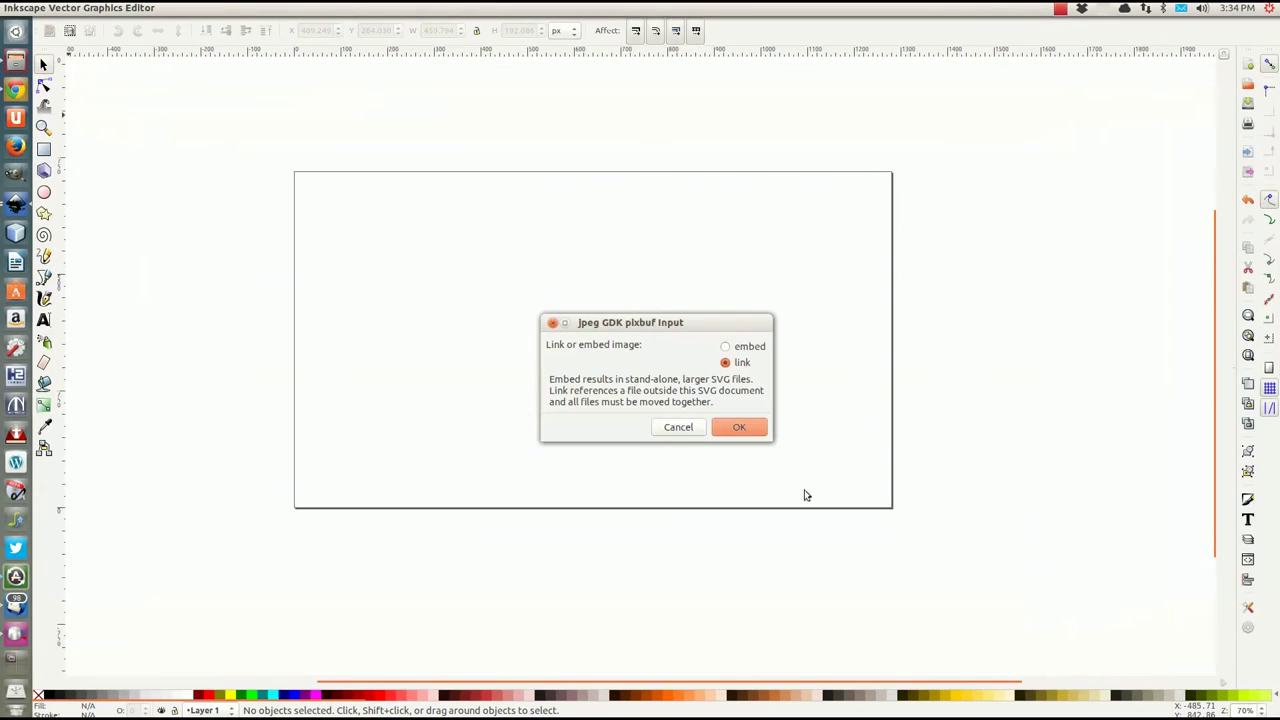
Import the photo as a linked image and shrink it from its corners.
left_click(753, 432)
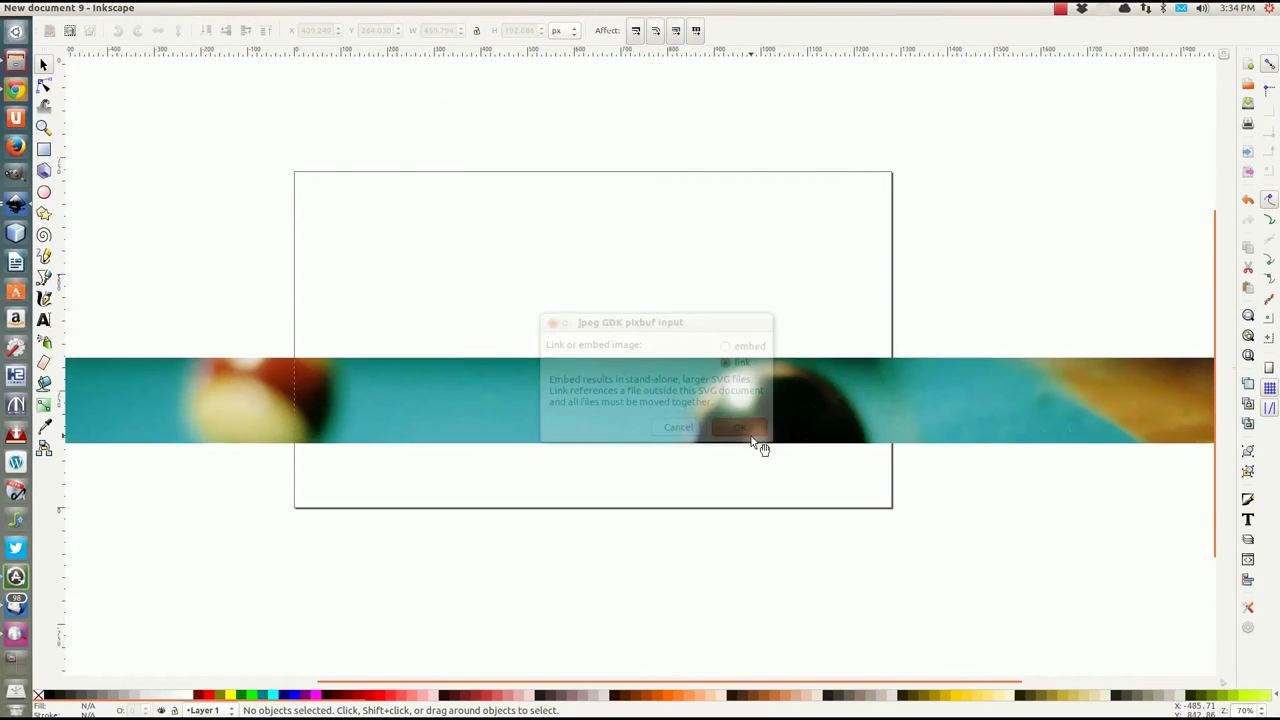
scroll(526, 296, "down", 4, "ctrl")
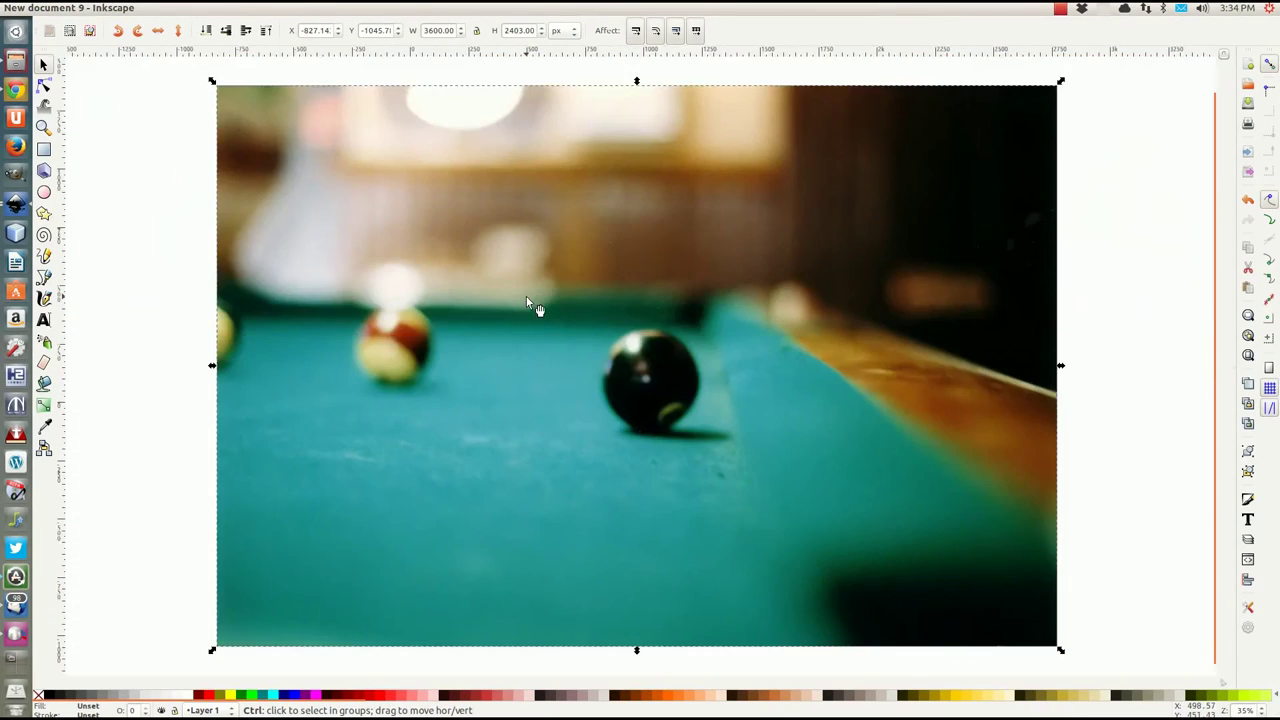
left_click_drag(365, 188, 443, 264)
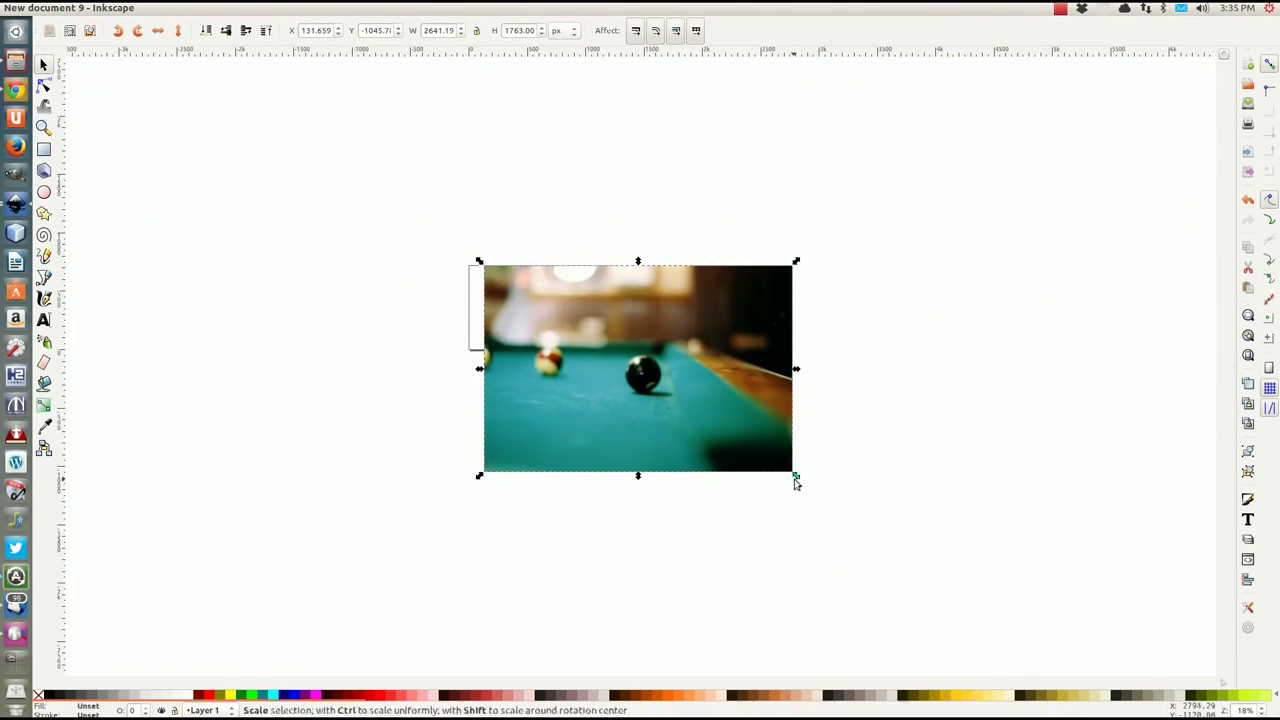
left_click_drag(795, 475, 610, 438)
scroll(577, 349, "up", 3)
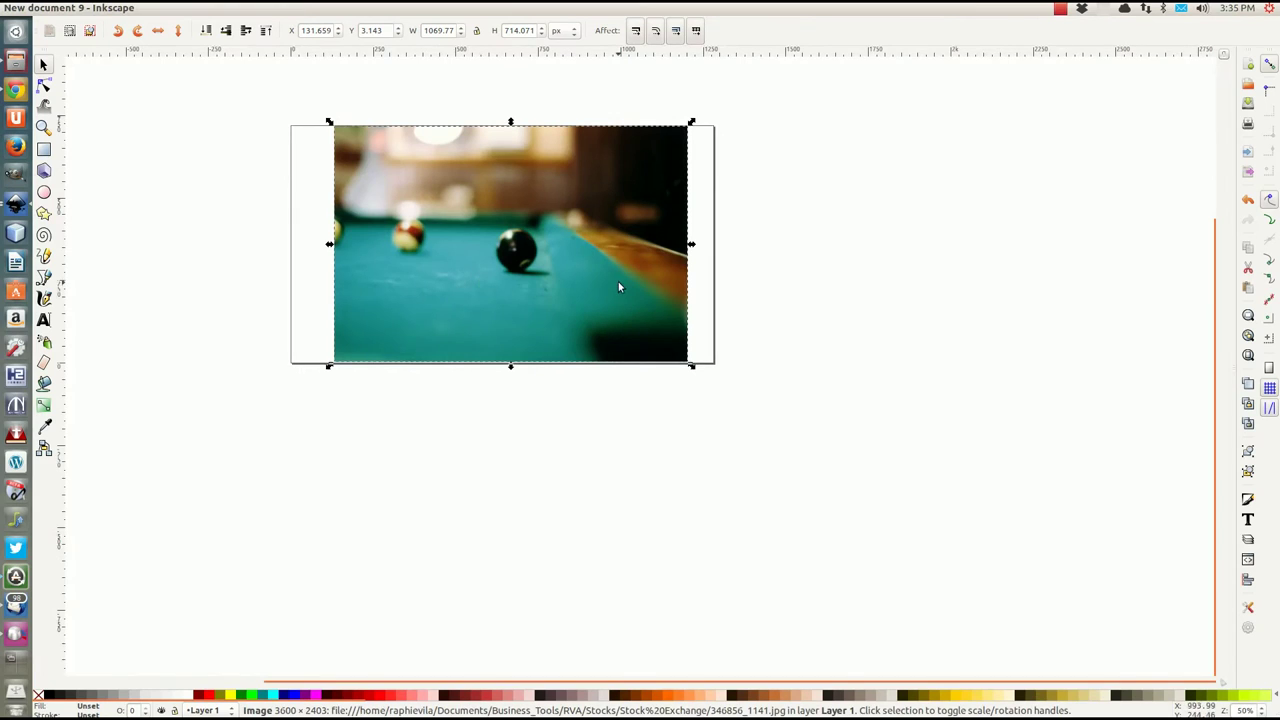
Enlarge the photo to 1381.64 × 922.249 px and nudge it over the page.
left_click(666, 265)
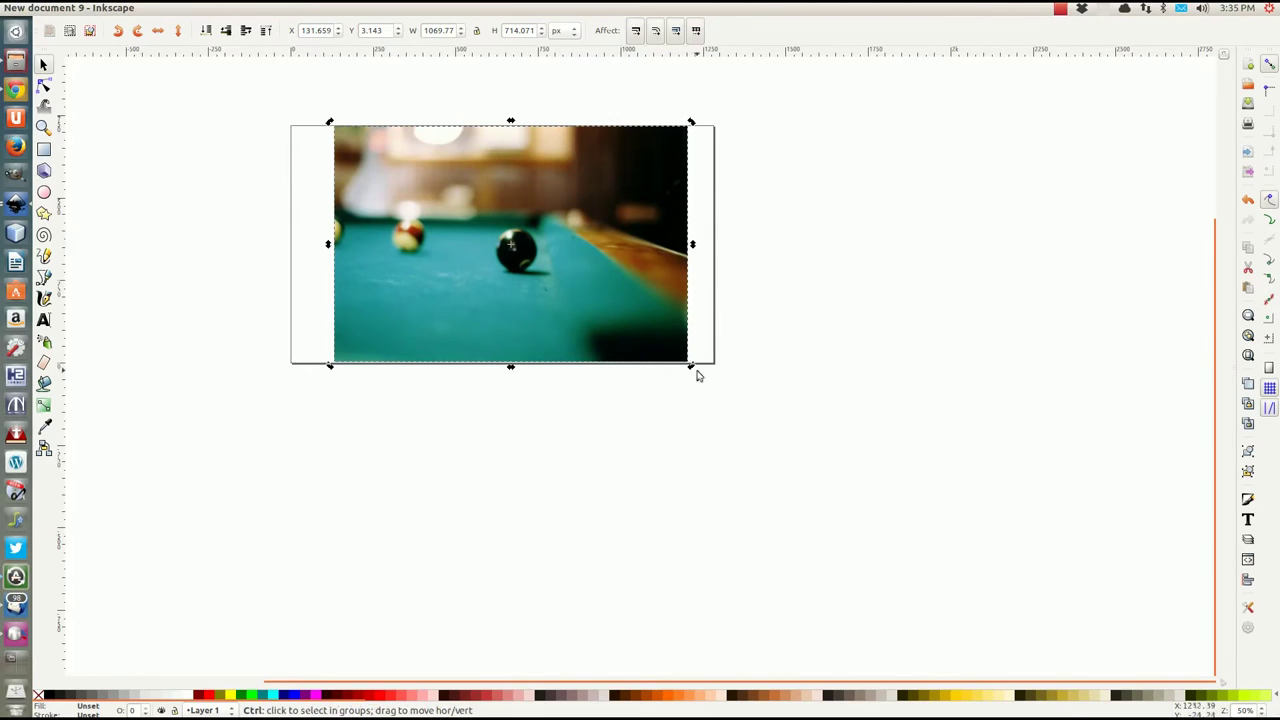
left_click(652, 328)
left_click_drag(691, 364, 724, 400)
left_click_drag(329, 122, 245, 84)
left_click_drag(446, 126, 451, 133)
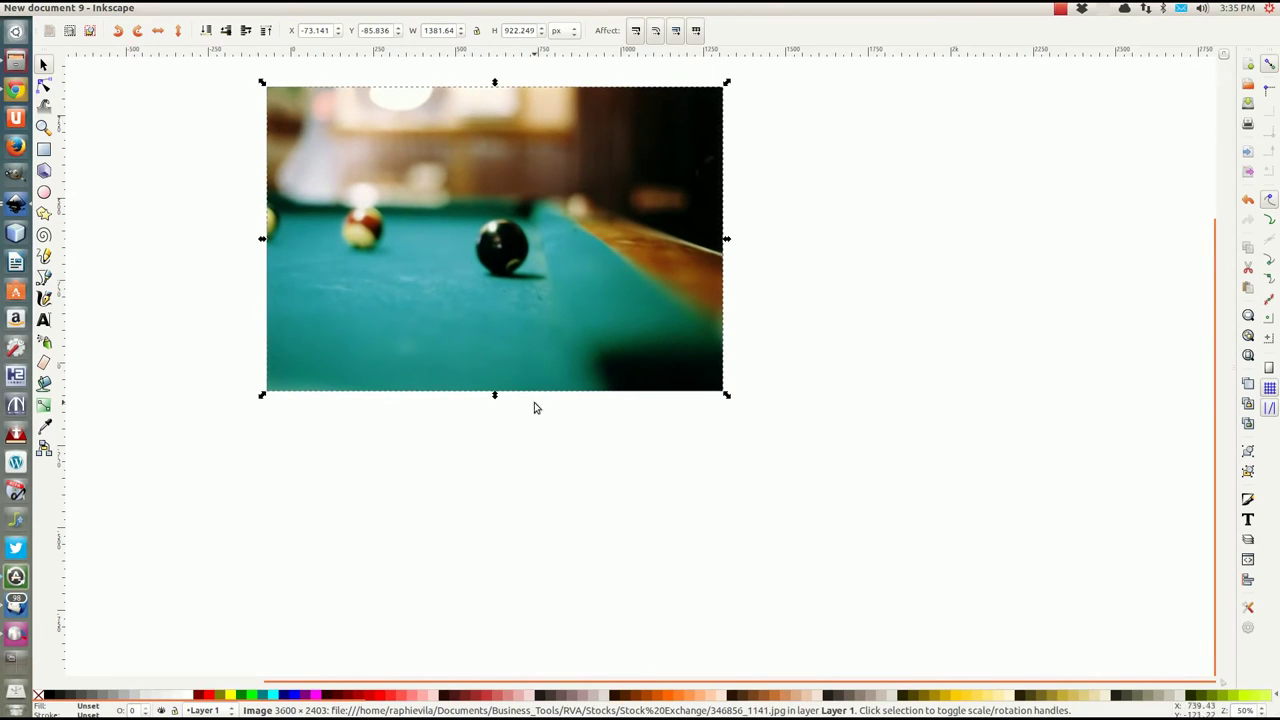
scroll(534, 404, "up", 3)
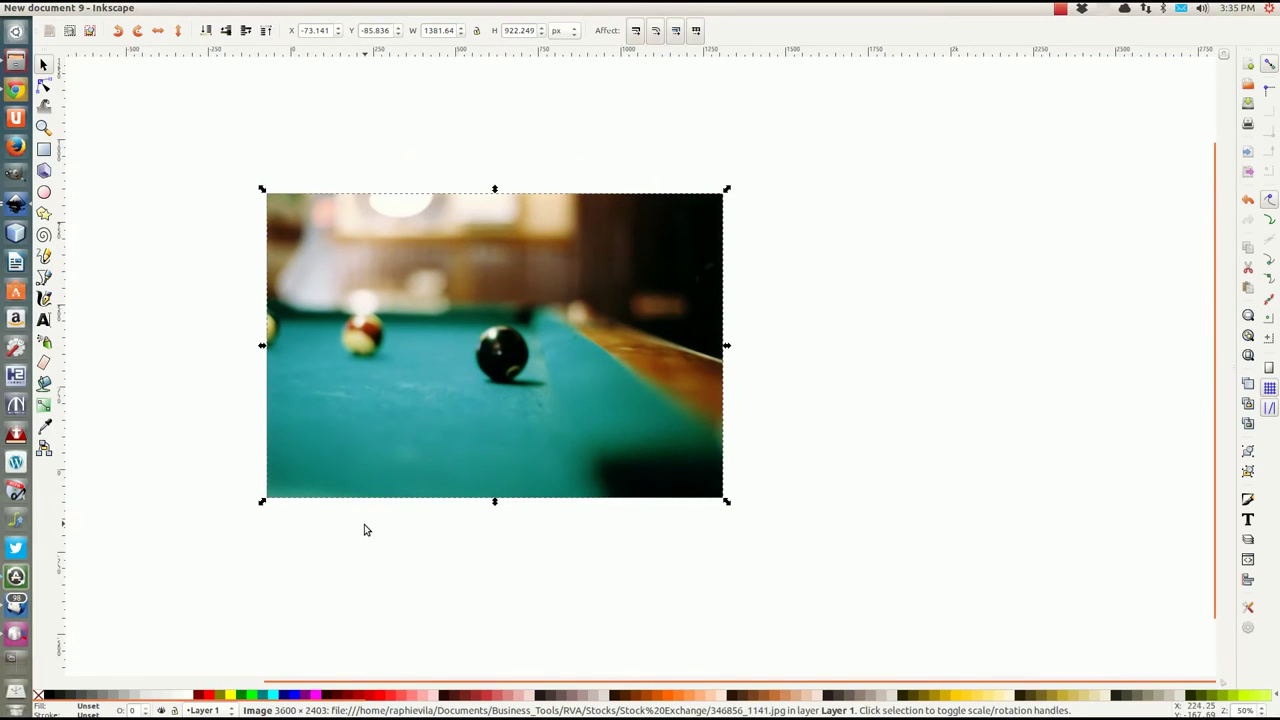
scroll(365, 528, "down", 1)
left_click_drag(366, 526, 514, 457)
scroll(540, 455, "up", 1)
scroll(559, 453, "down", 1)
scroll(569, 411, "up", 3)
scroll(575, 400, "down", 3)
scroll(585, 390, "up", 2)
scroll(560, 345, "up", 1)
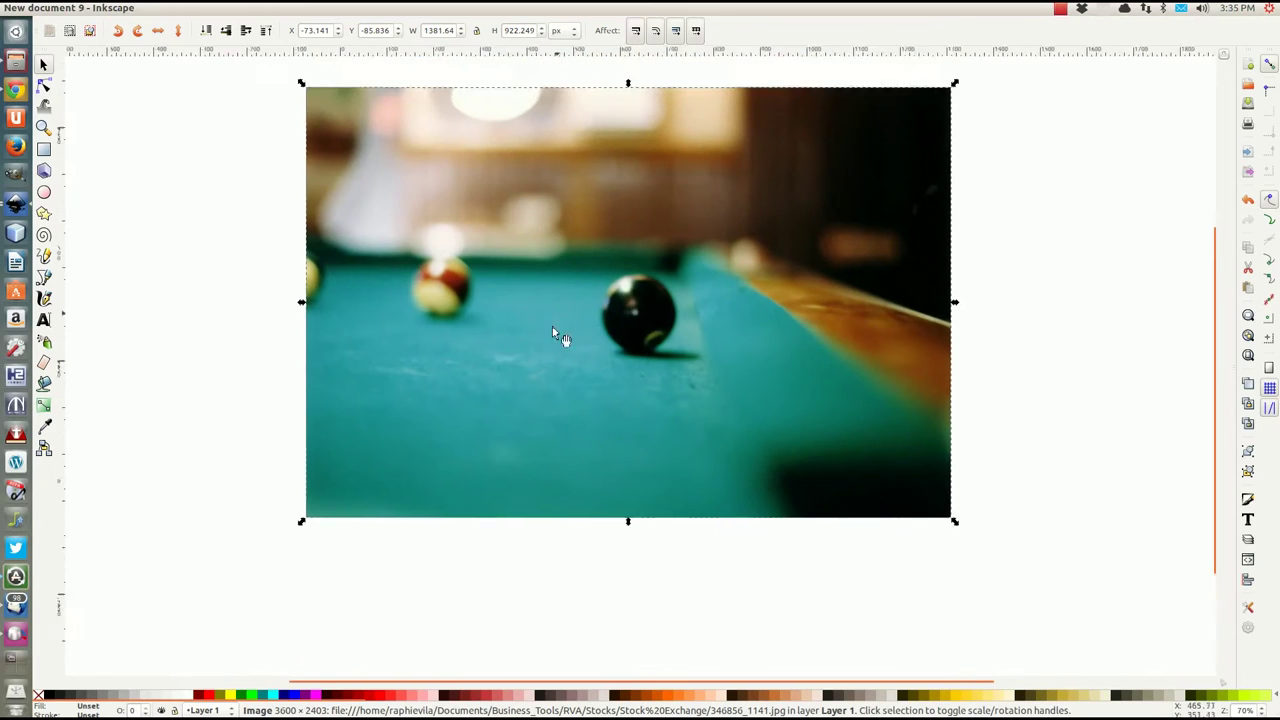
scroll(552, 326, "up", 1)
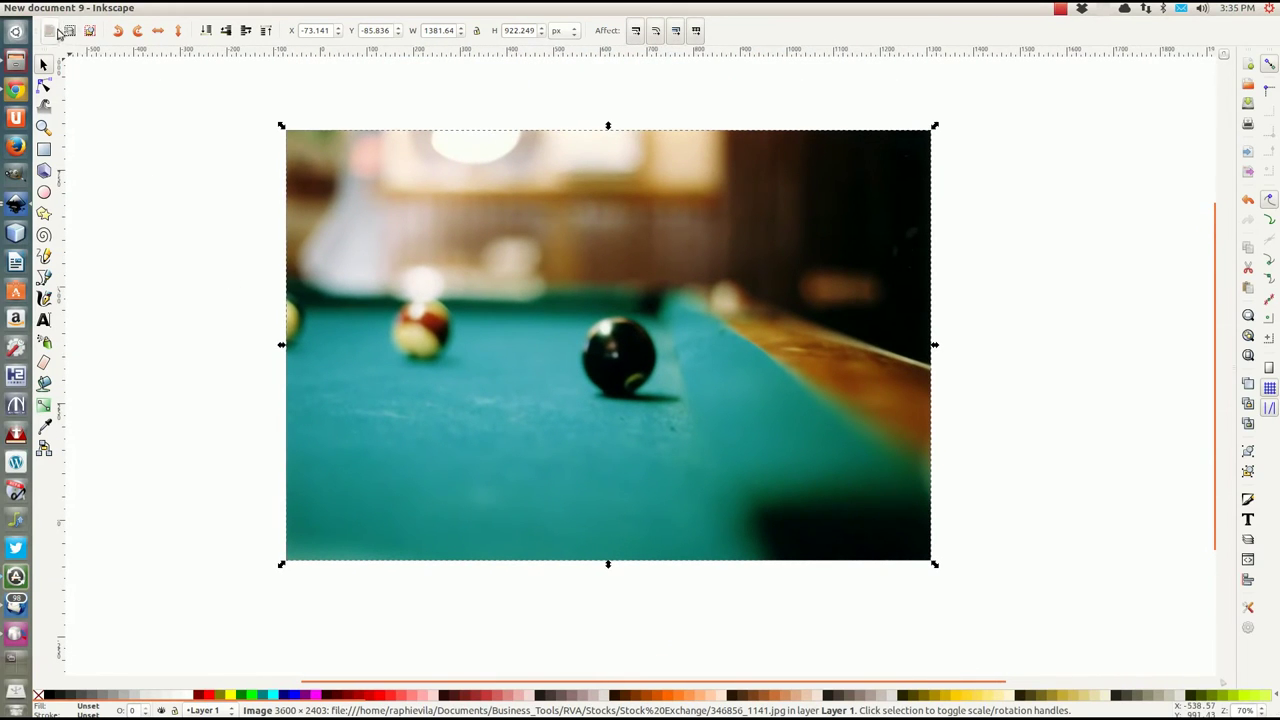
Set the page to a 1280 × 720 px landscape canvas in Document Properties.
left_click(57, 8)
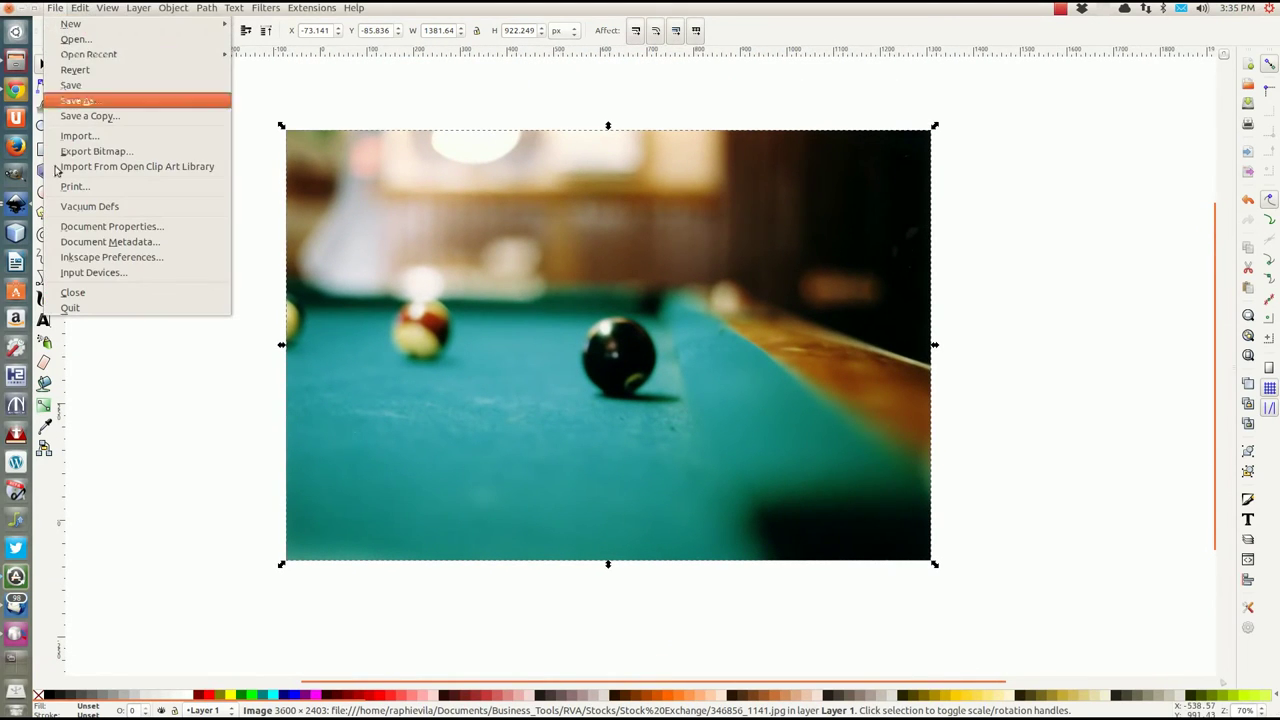
left_click(100, 226)
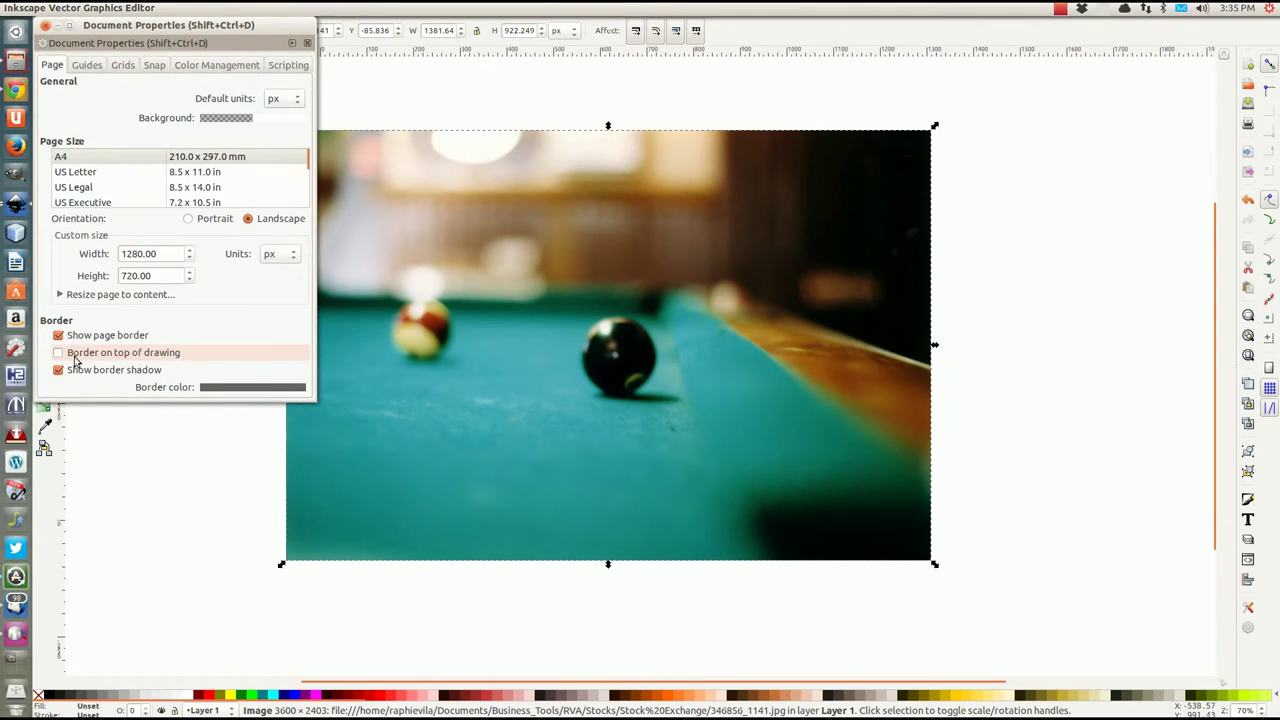
left_click(60, 354)
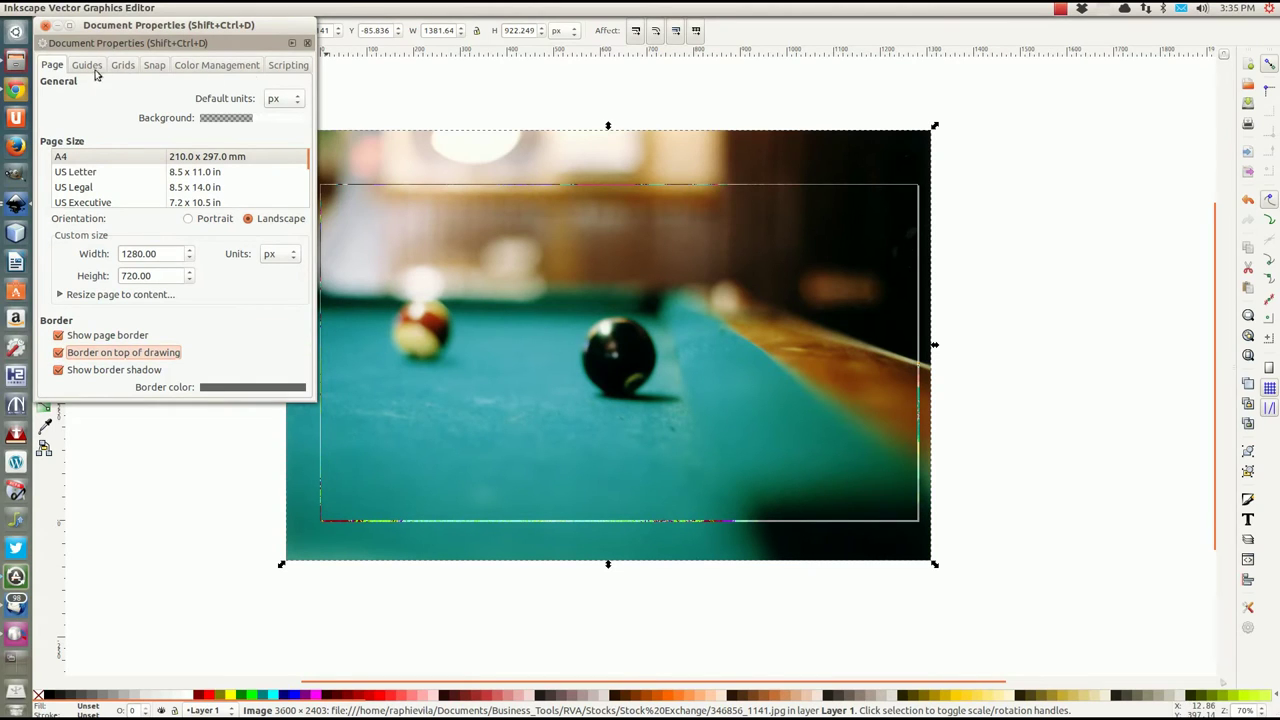
left_click(45, 25)
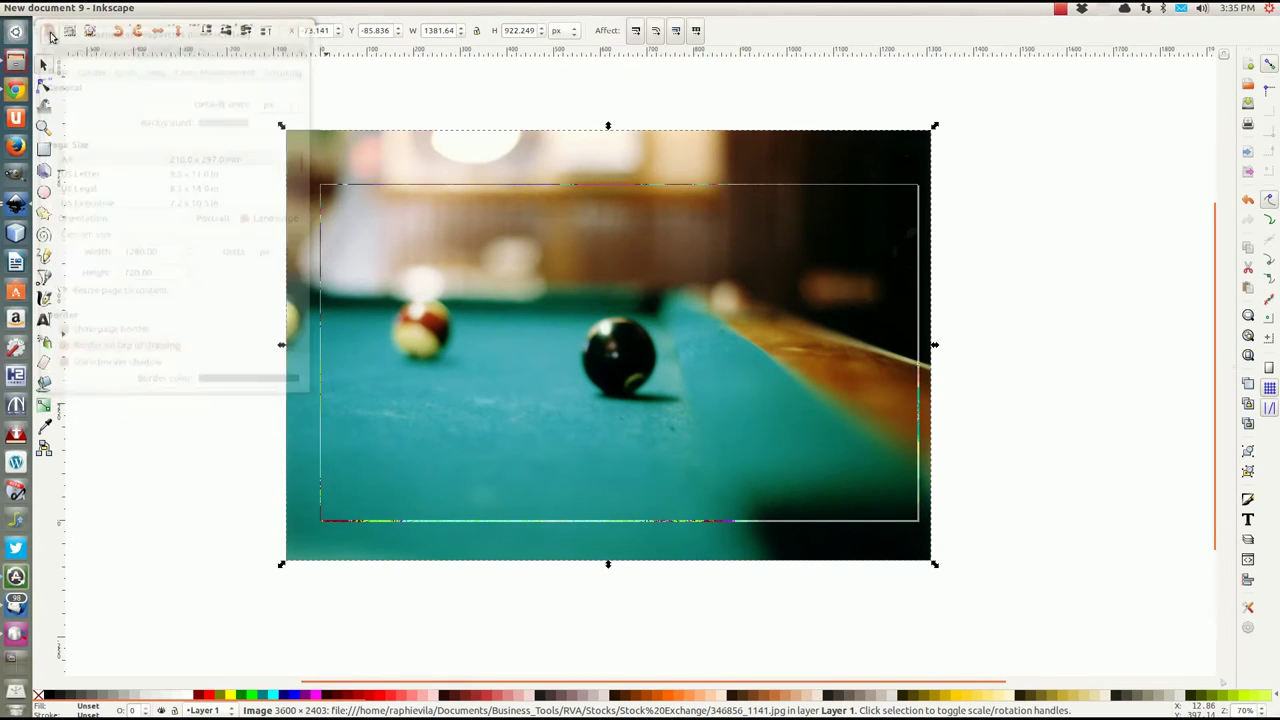
Shift the photo slightly right and 2 px down so it overhangs the page on every side.
left_click_drag(484, 158, 494, 160)
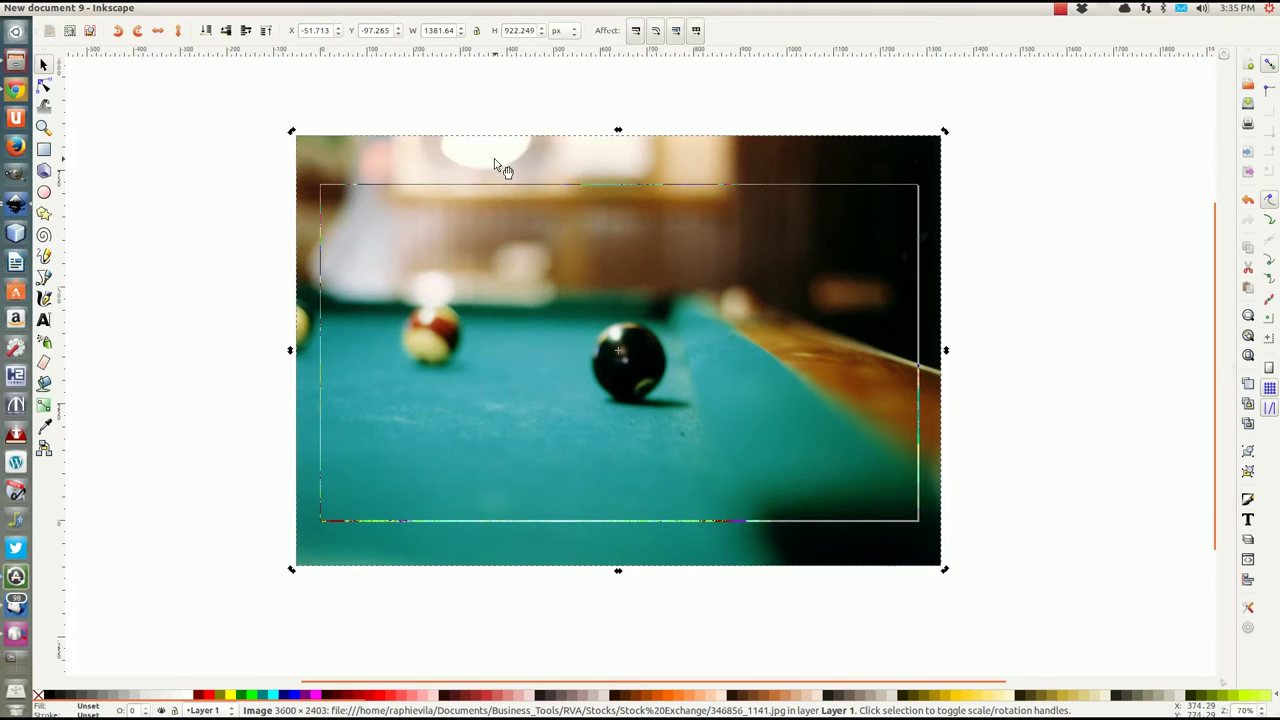
left_click(362, 104)
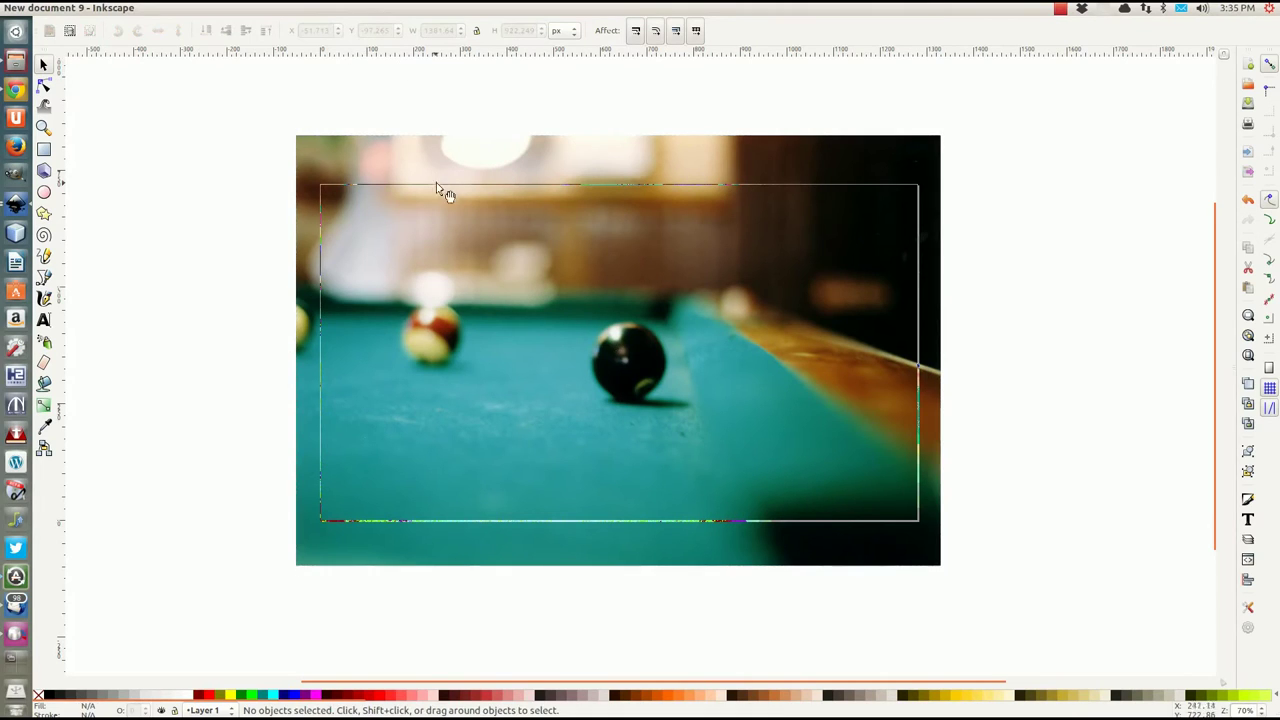
left_click(755, 158)
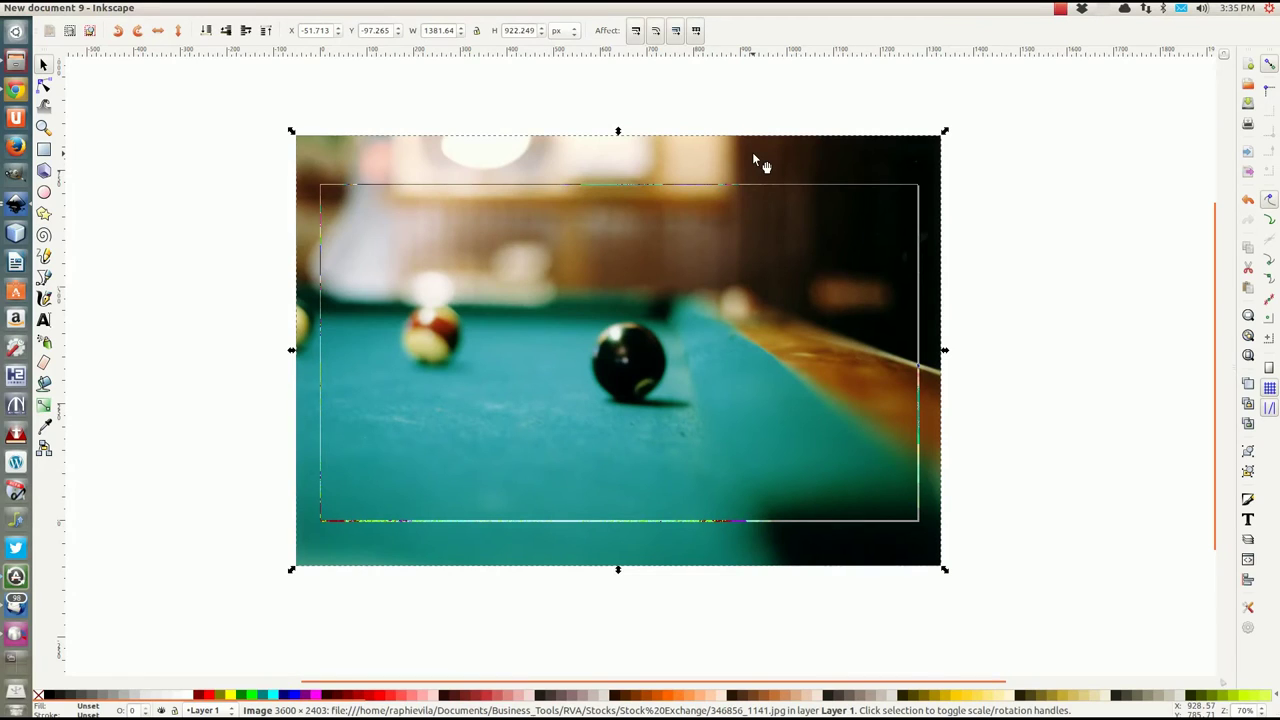
key("Down")
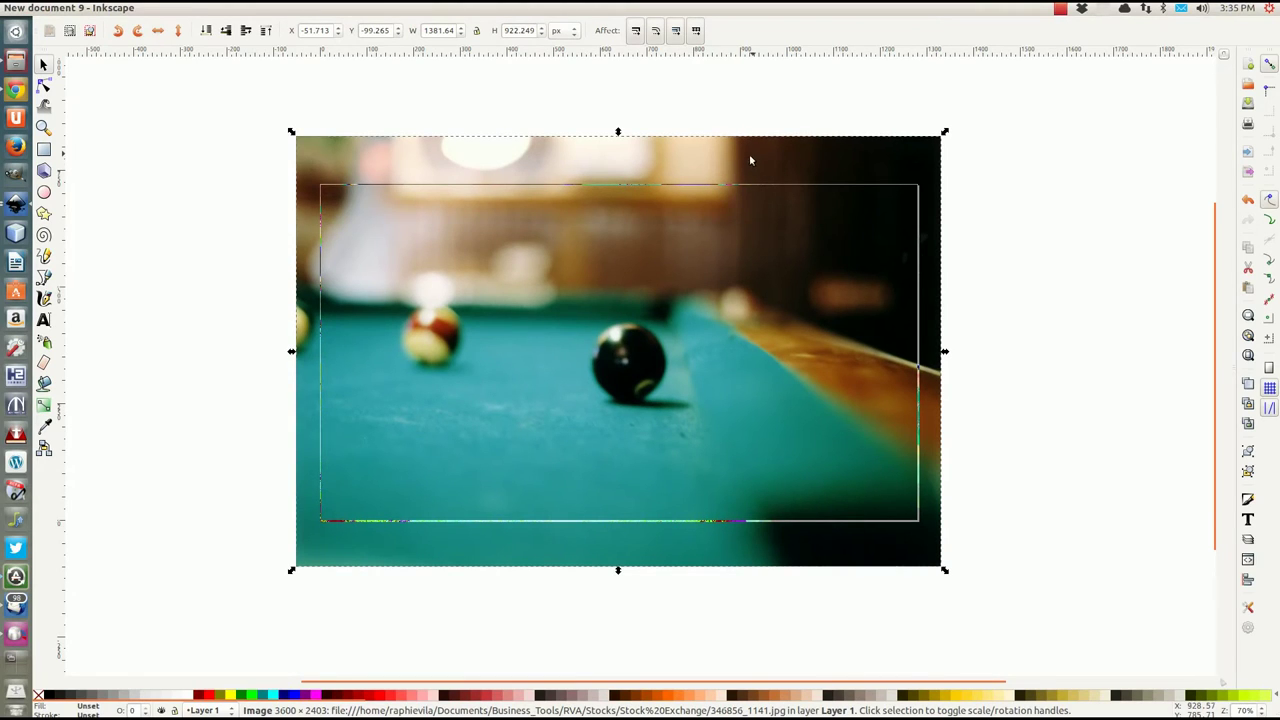
left_click(170, 206)
Recheck the page settings in Document Properties and close the dialog.
mouse_move(100, 18)
left_click(55, 8)
left_click(95, 236)
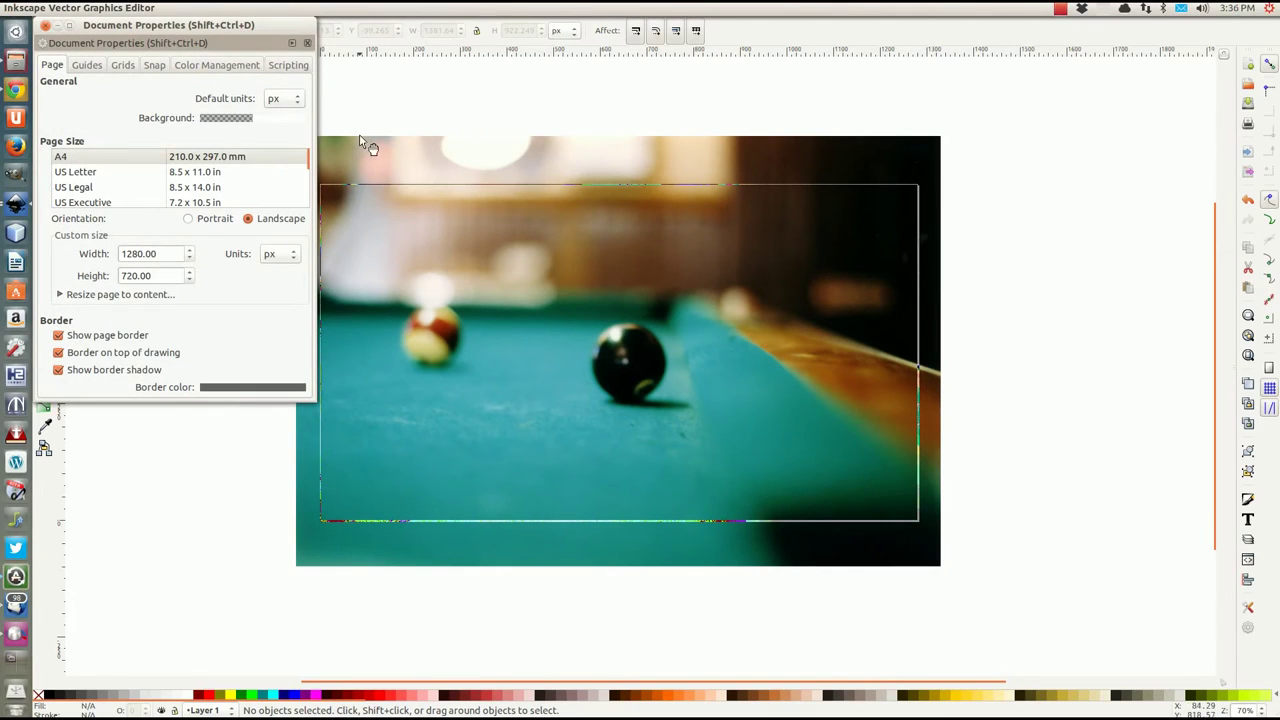
left_click(380, 120)
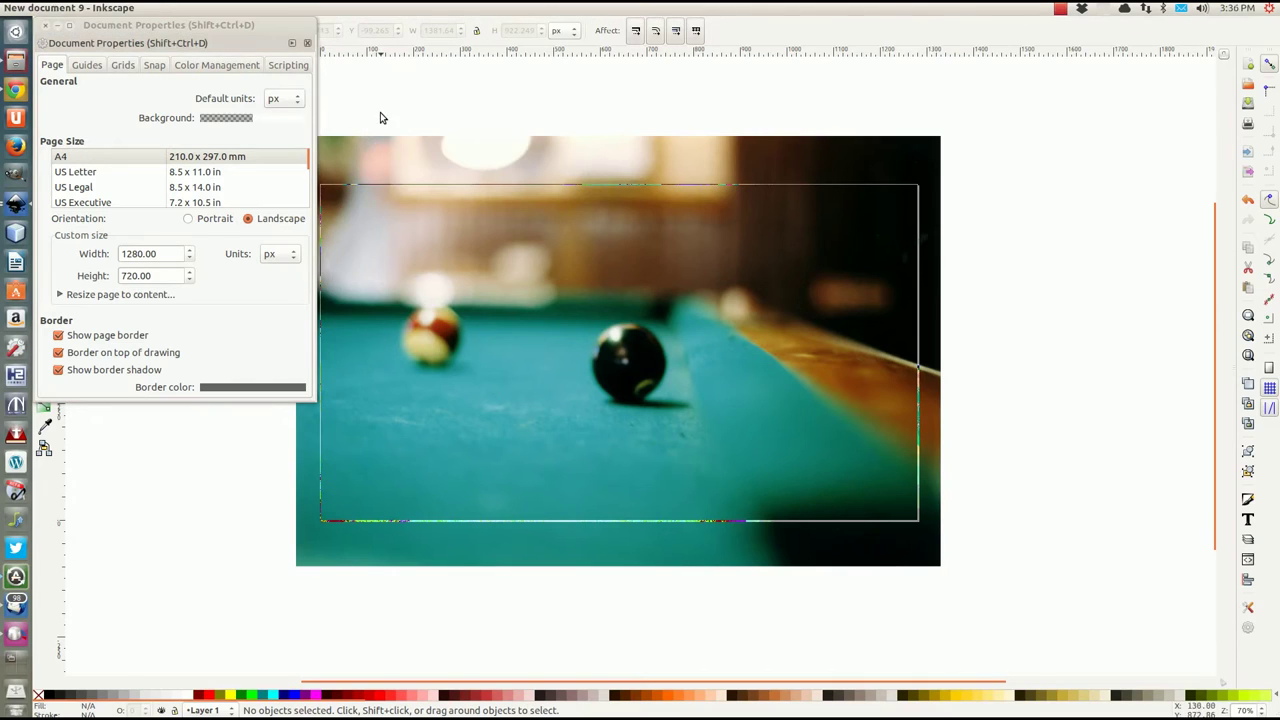
left_click(44, 27)
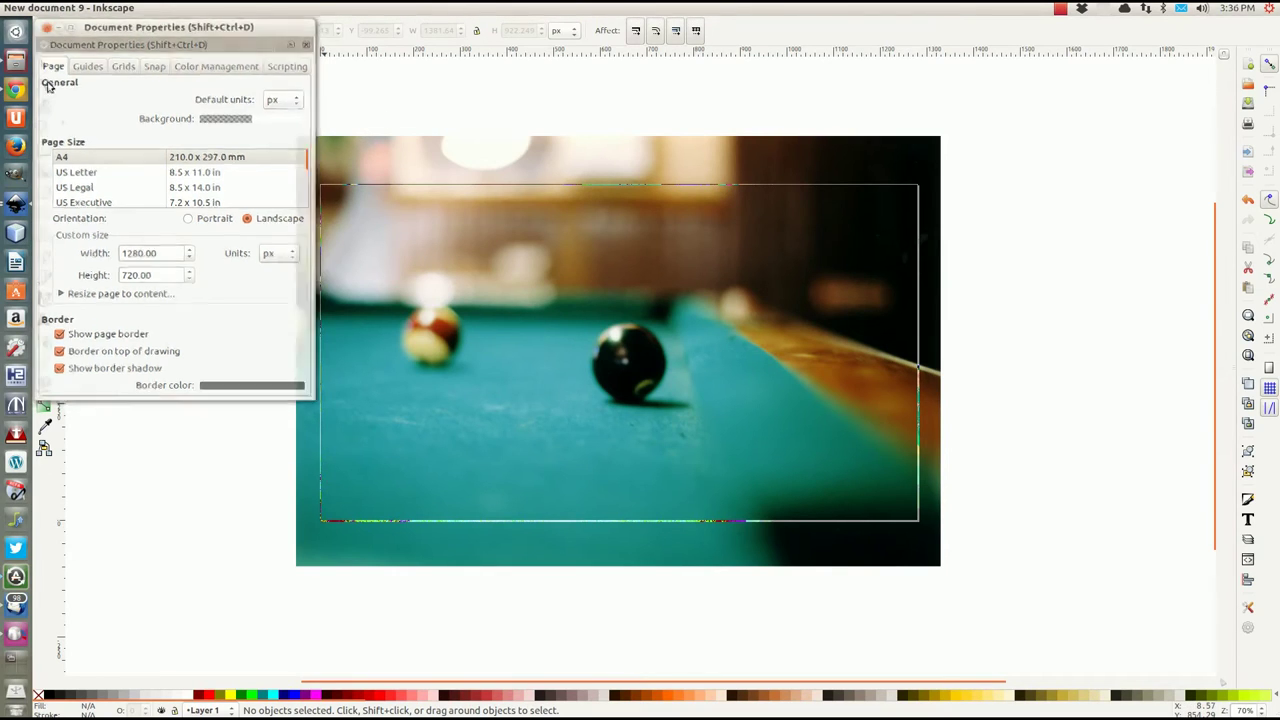
Launch NetBeans IDE, then switch back to the Inkscape drawing.
left_click(16, 234)
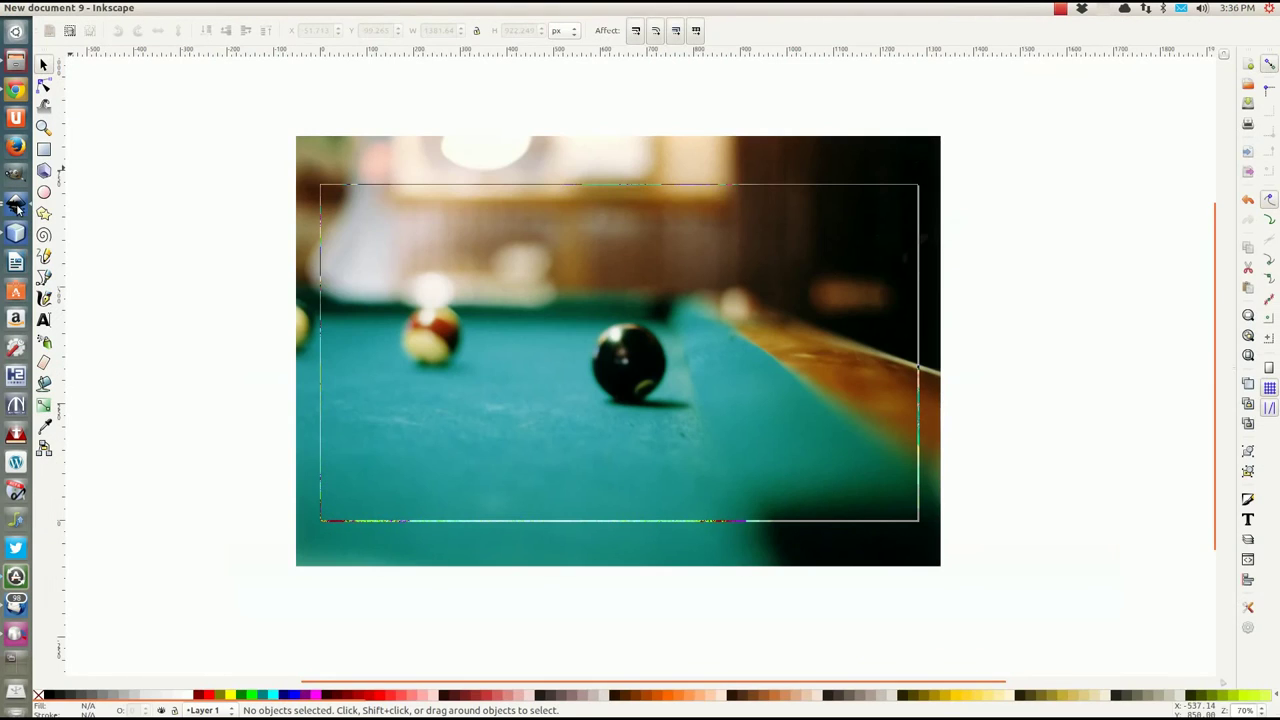
left_click(17, 203)
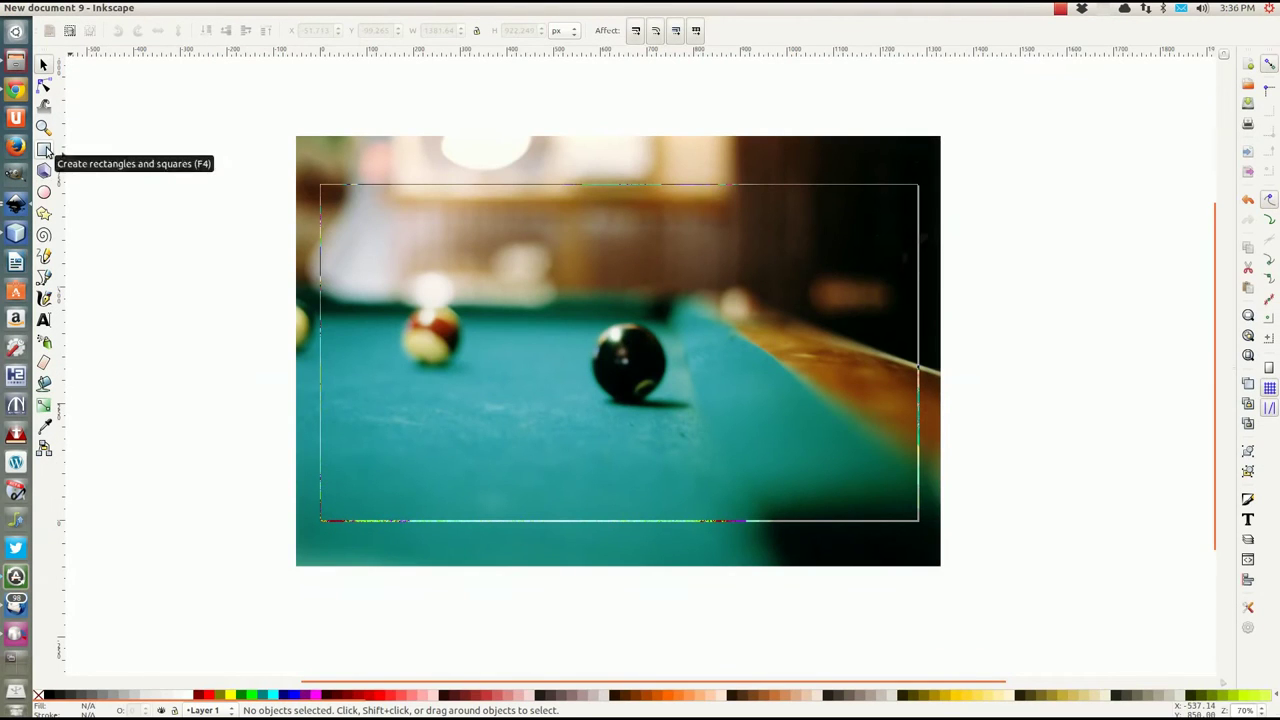
Draw a page-covering rectangle and give it a white fill with no stroke.
left_click(45, 150)
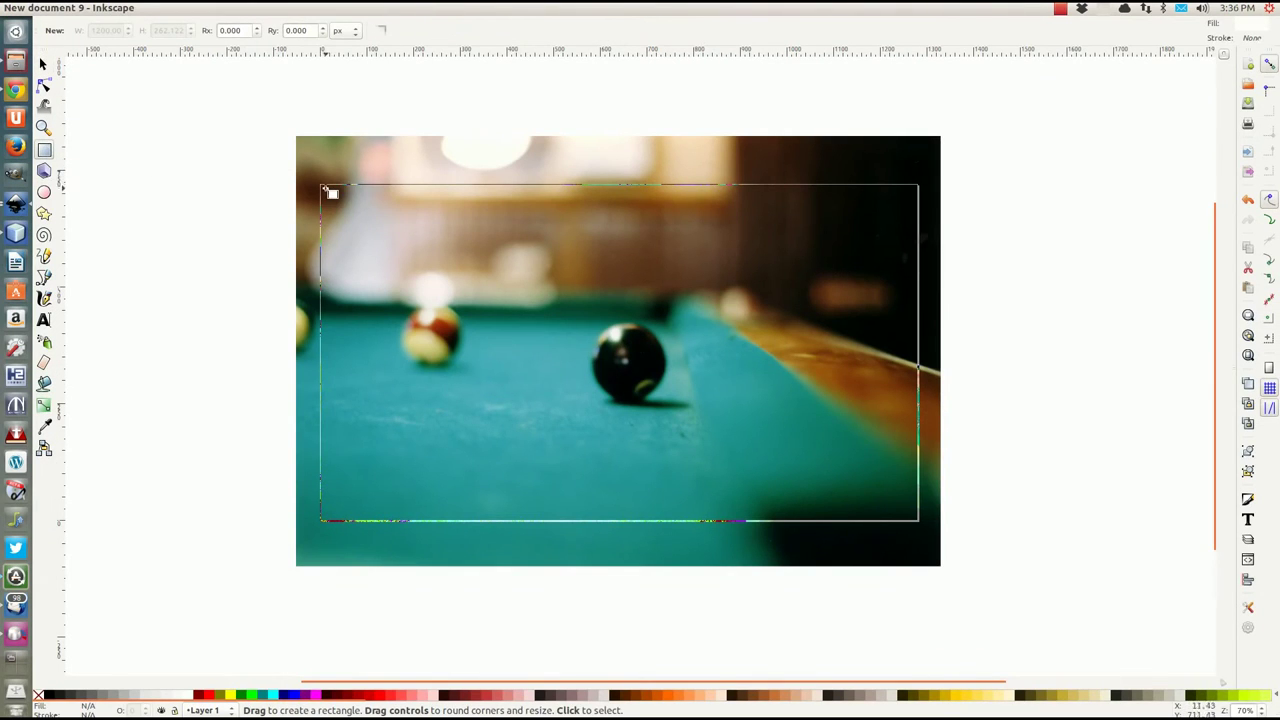
mouse_move(322, 186)
left_mouse_down()
mouse_move(751, 400)
mouse_move(928, 516)
mouse_move(921, 527)
left_mouse_up()
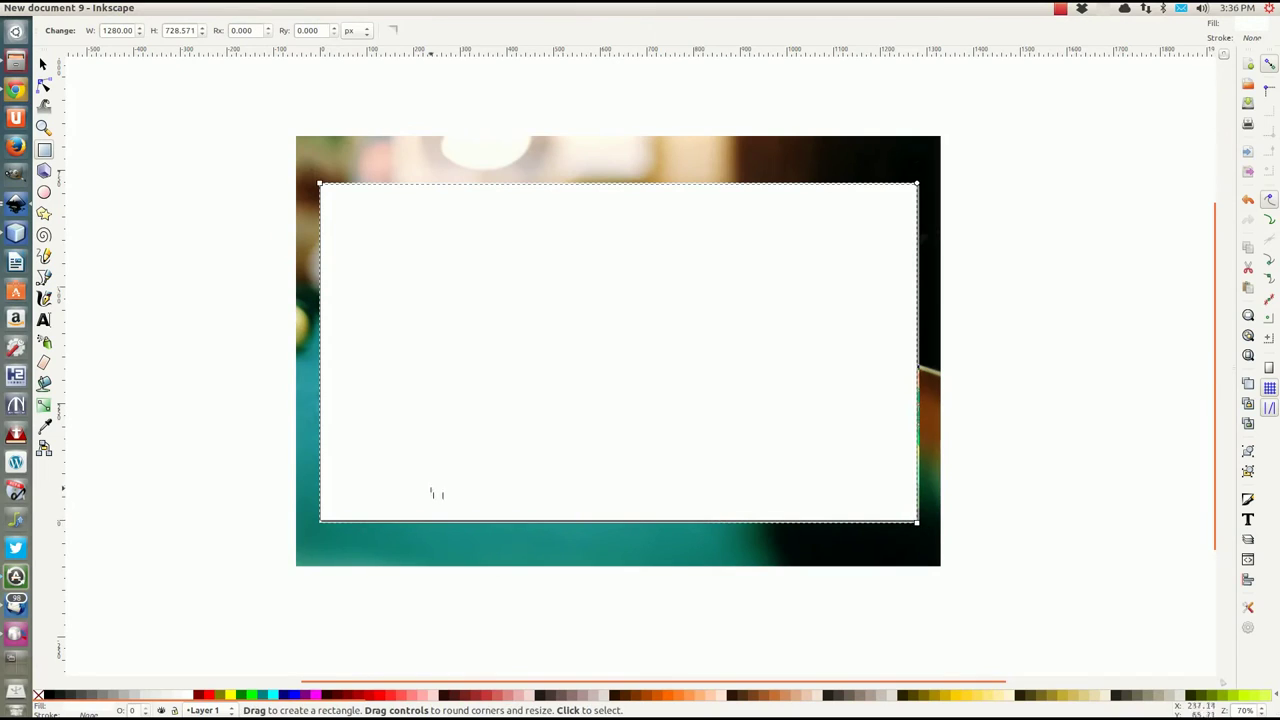
left_click(47, 697)
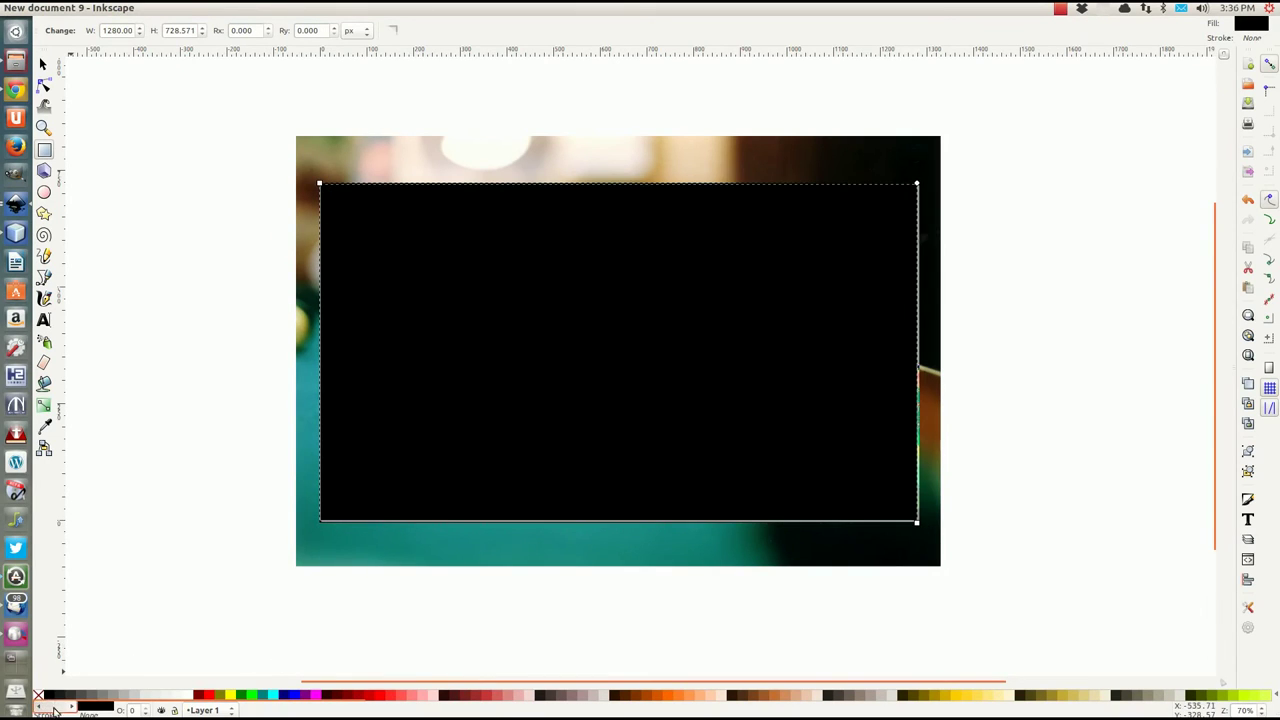
left_click(187, 696)
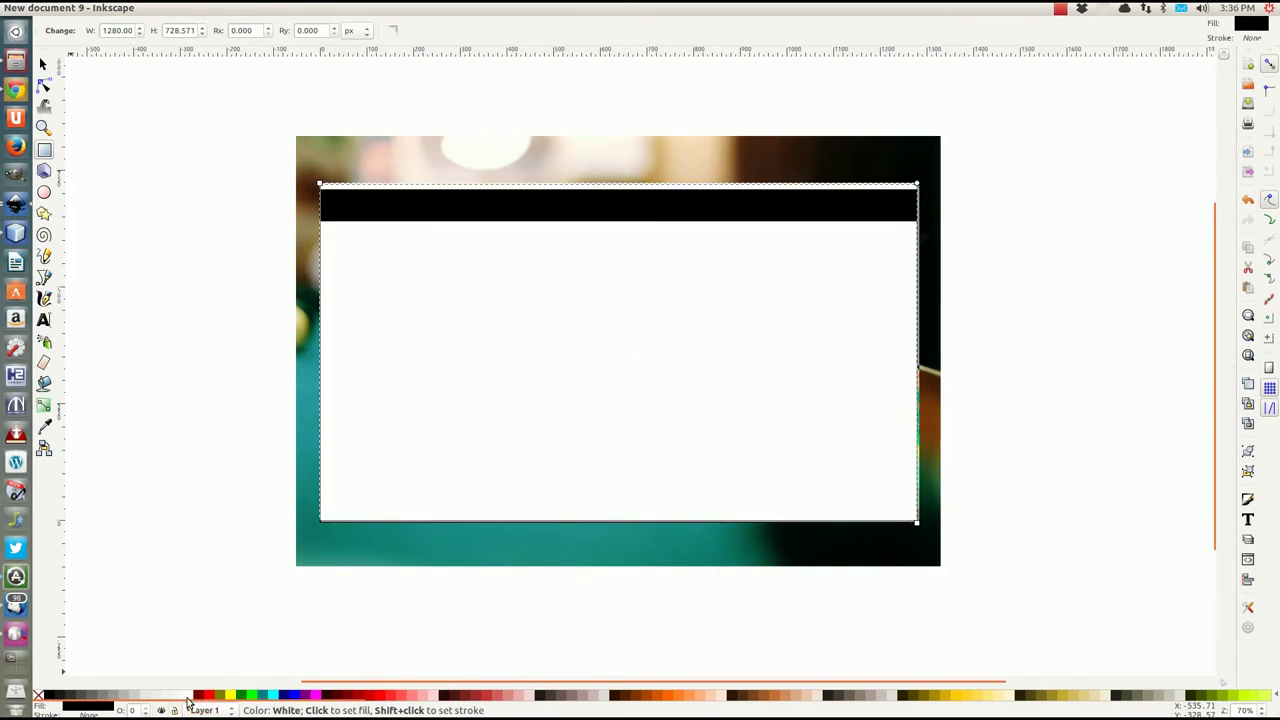
left_click(86, 712)
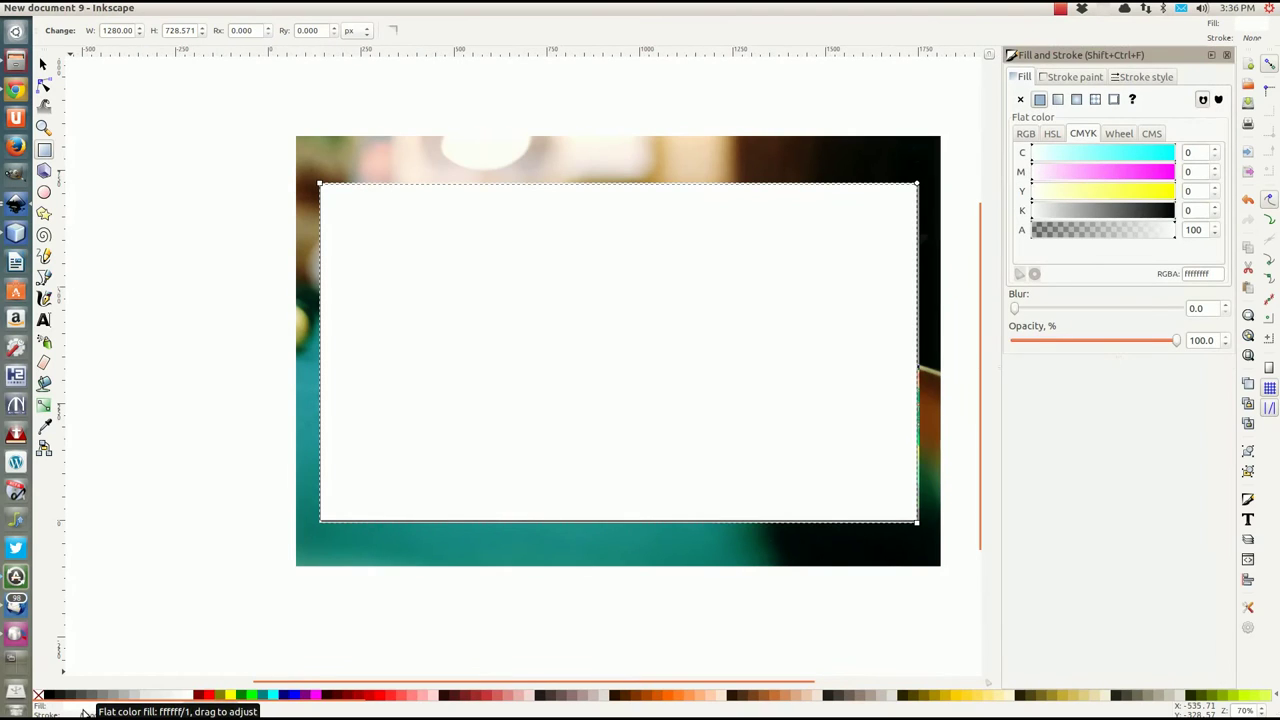
left_click(1070, 80)
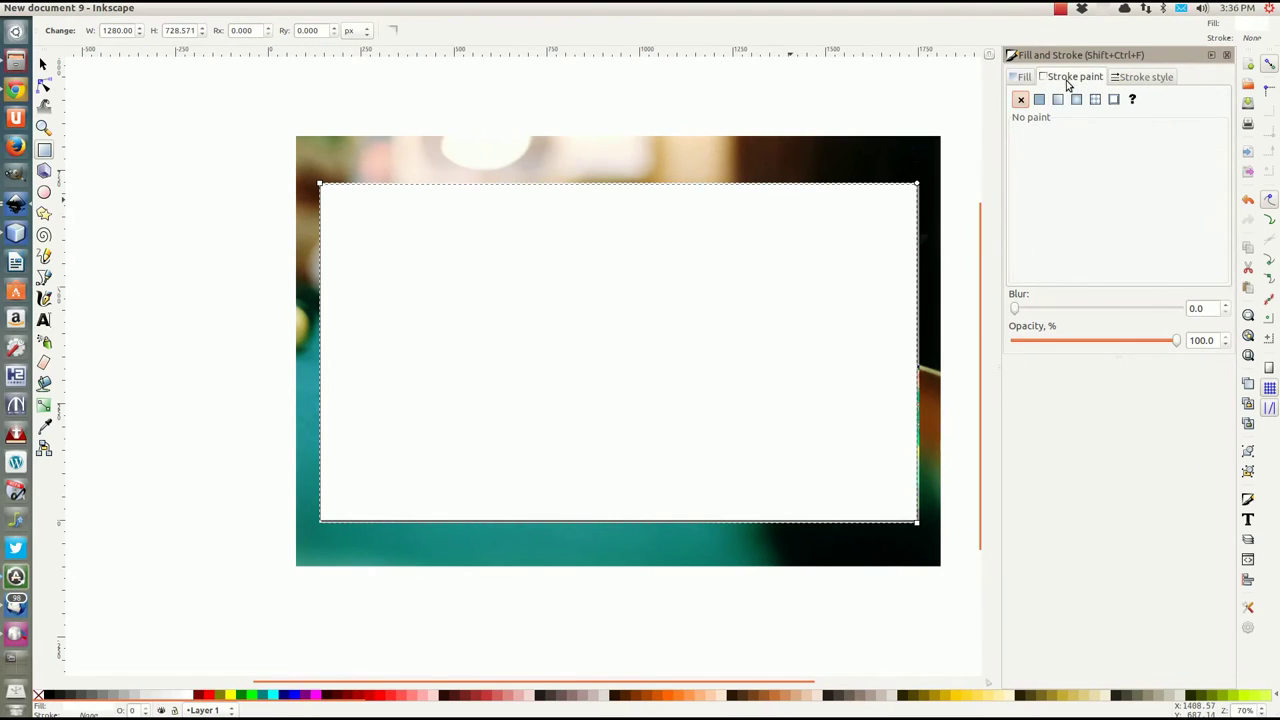
left_click(1022, 80)
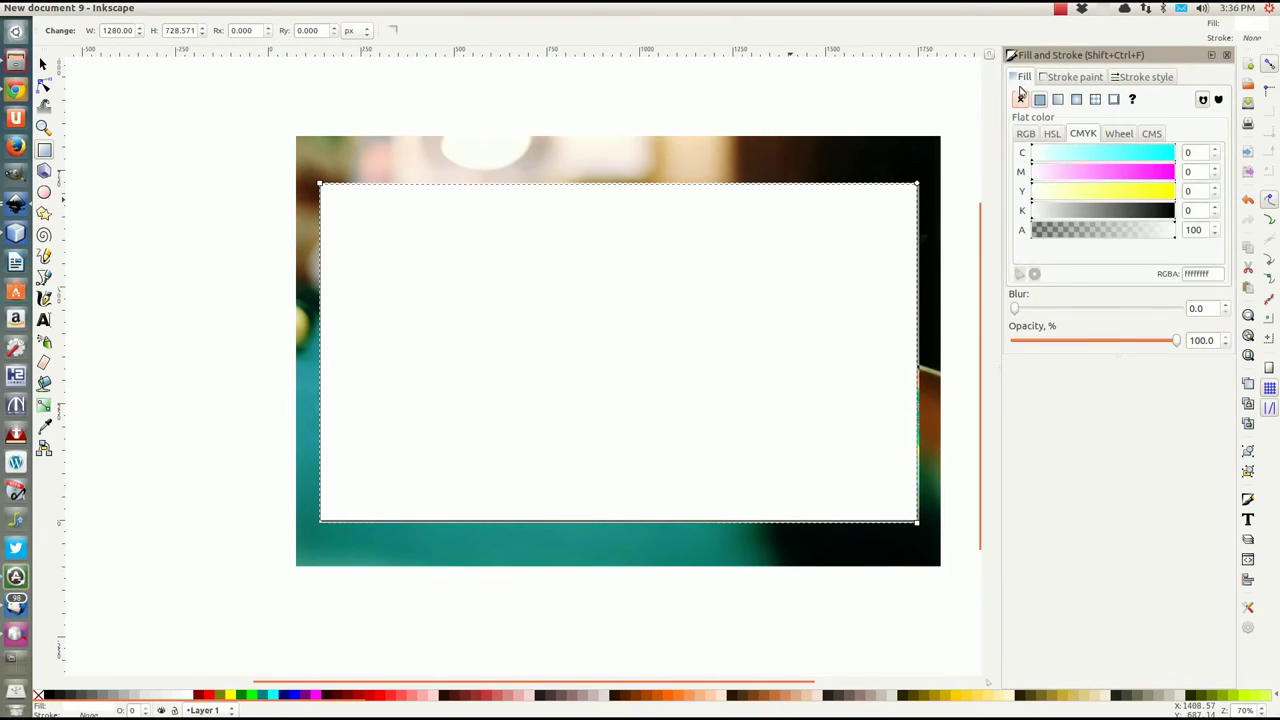
Set the rectangle's height to 720 px and its X position to 0.
left_click(43, 64)
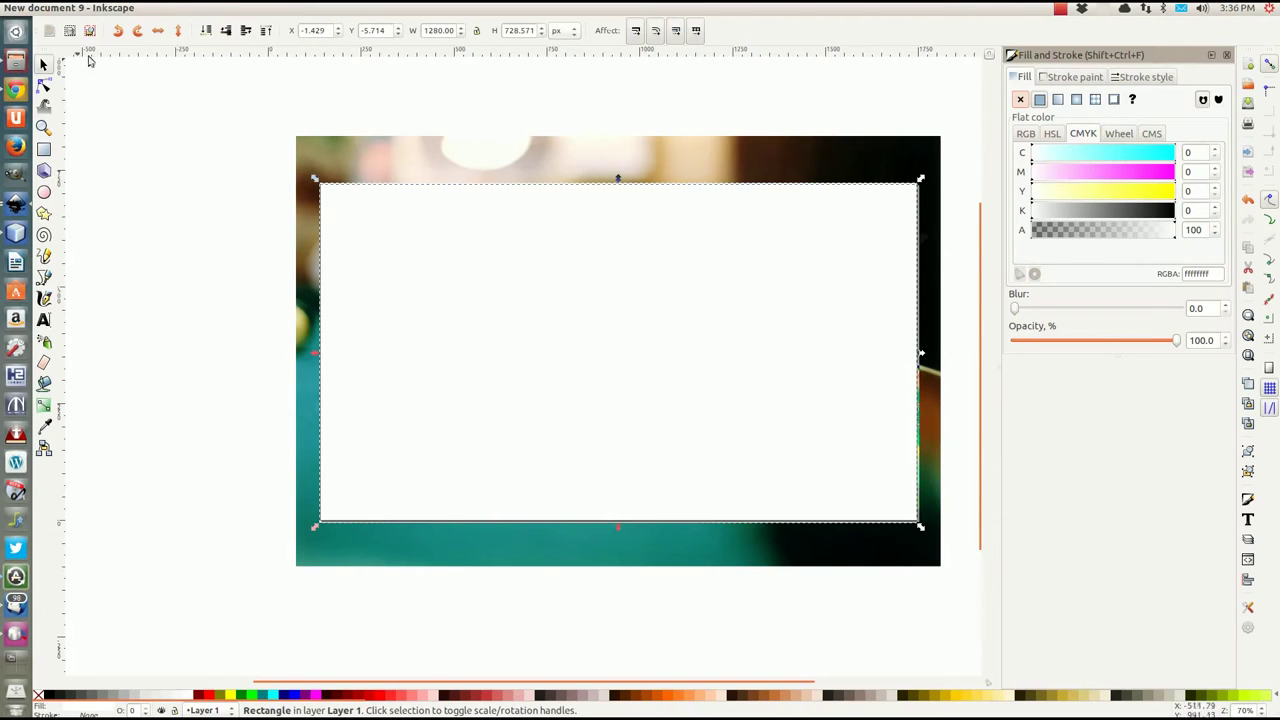
left_click(446, 32)
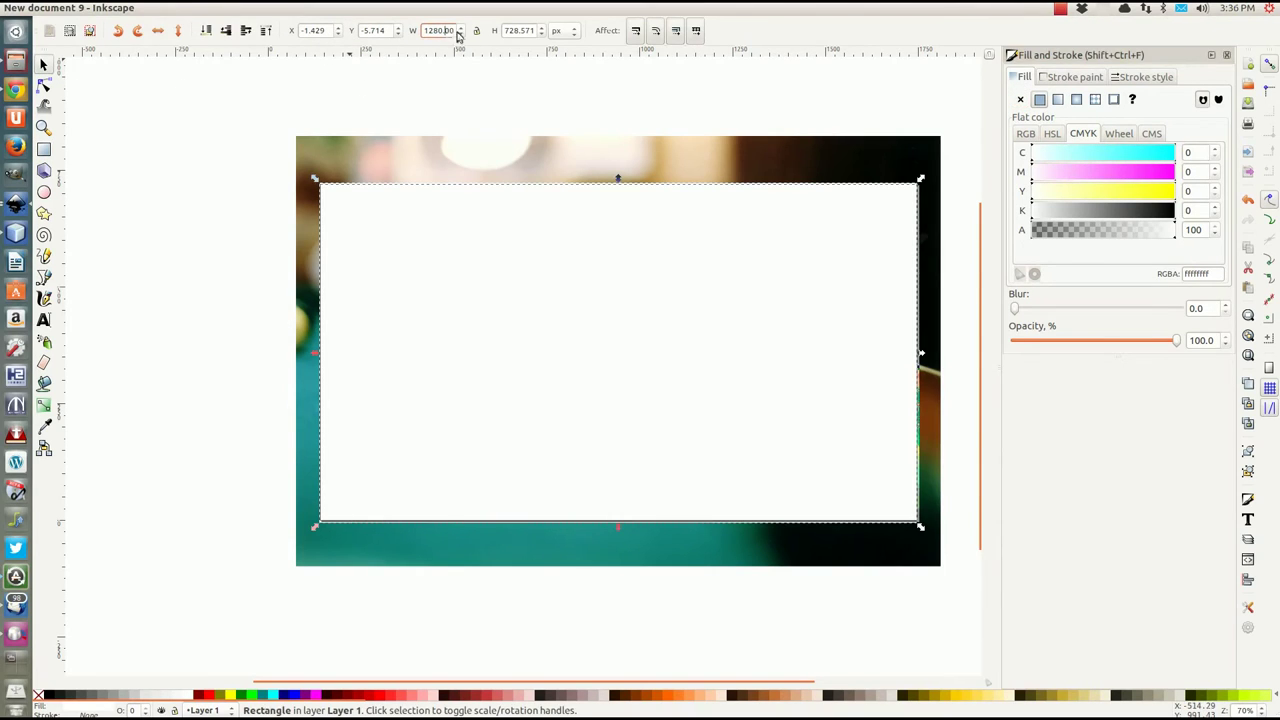
left_click(517, 32)
left_click_drag(517, 32, 540, 34)
type("0")
key("Return")
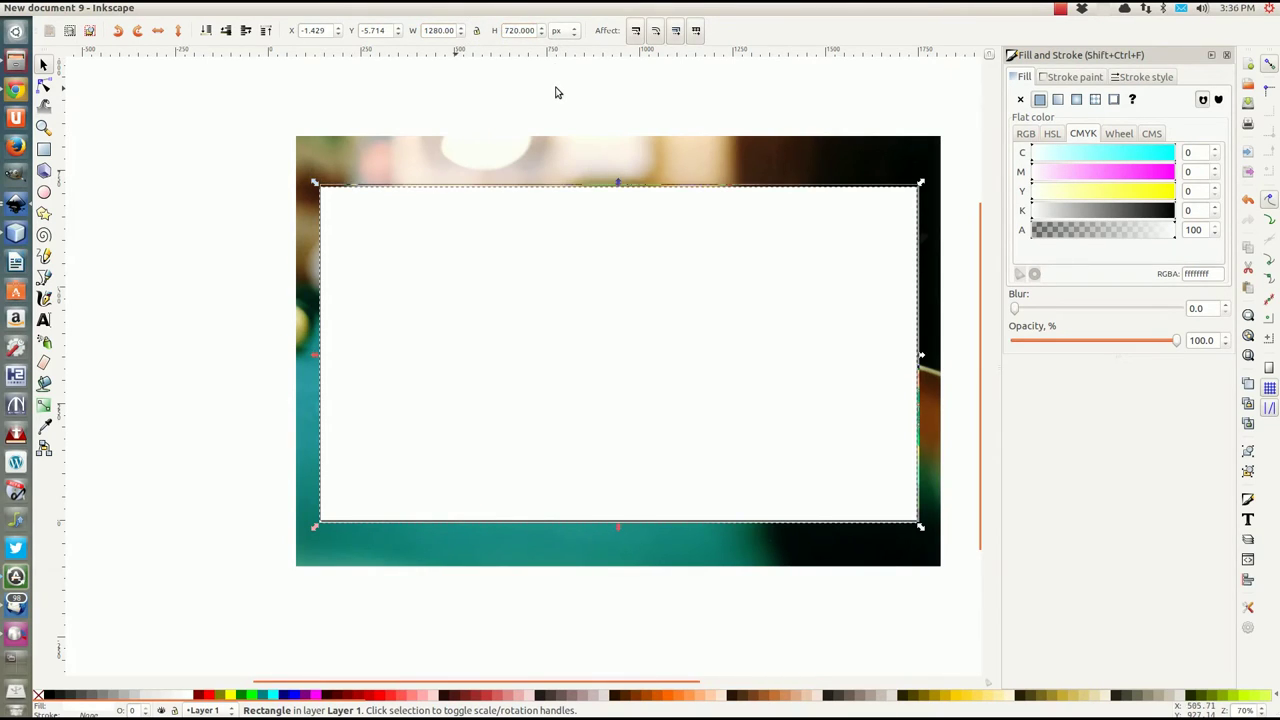
left_click_drag(328, 31, 266, 36)
left_click(336, 30)
type("0")
left_click_drag(375, 33, 320, 31)
Set the rectangle's Y to 0, then select both the white rectangle and the photo.
type("000")
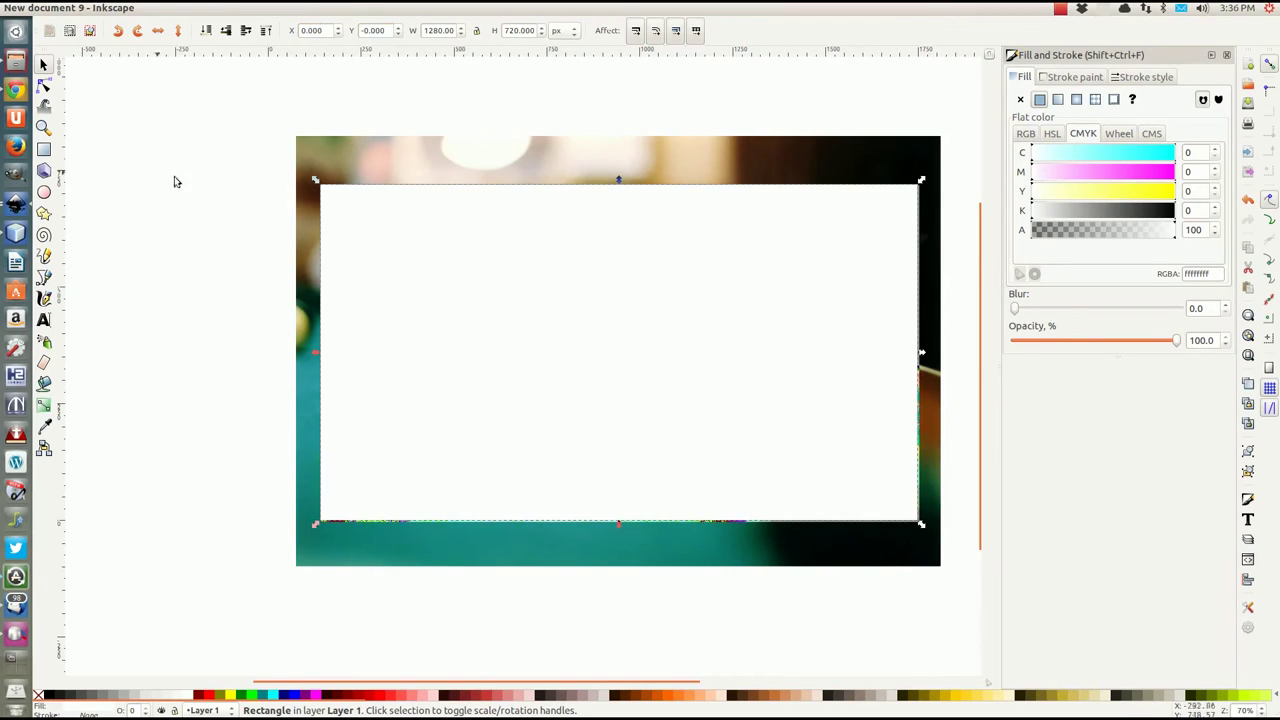
left_click(166, 206)
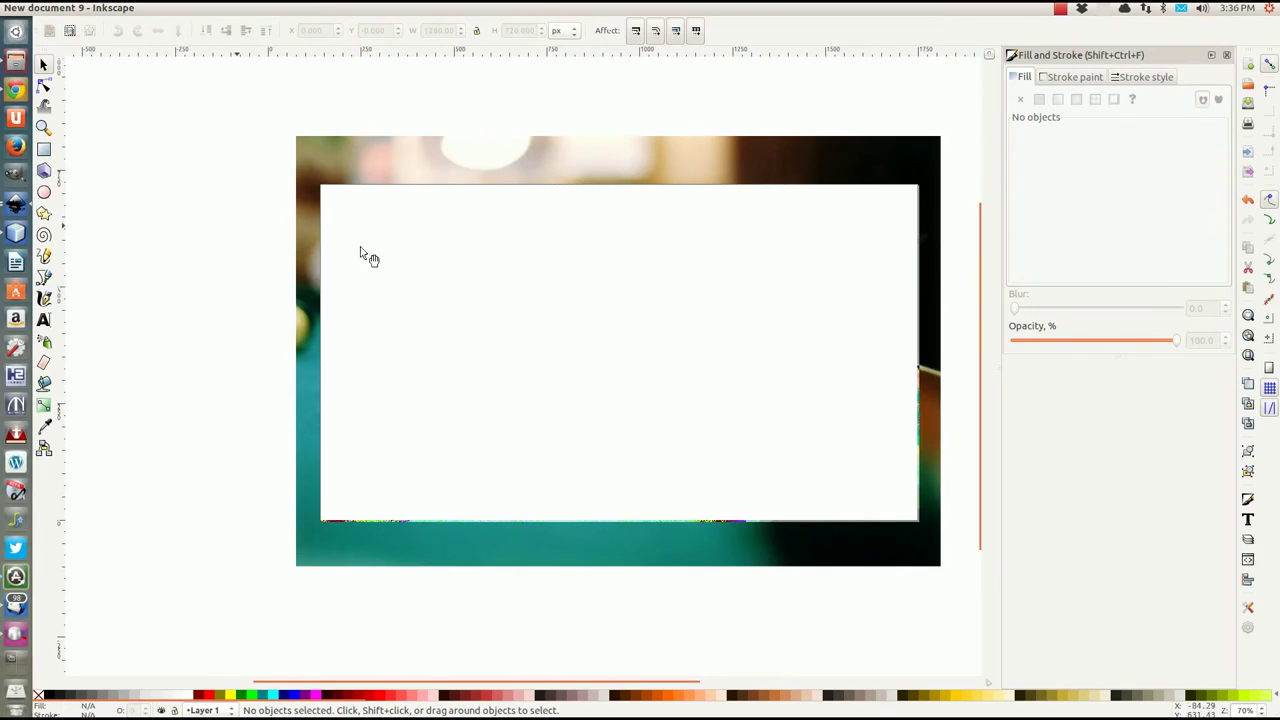
left_click(543, 266)
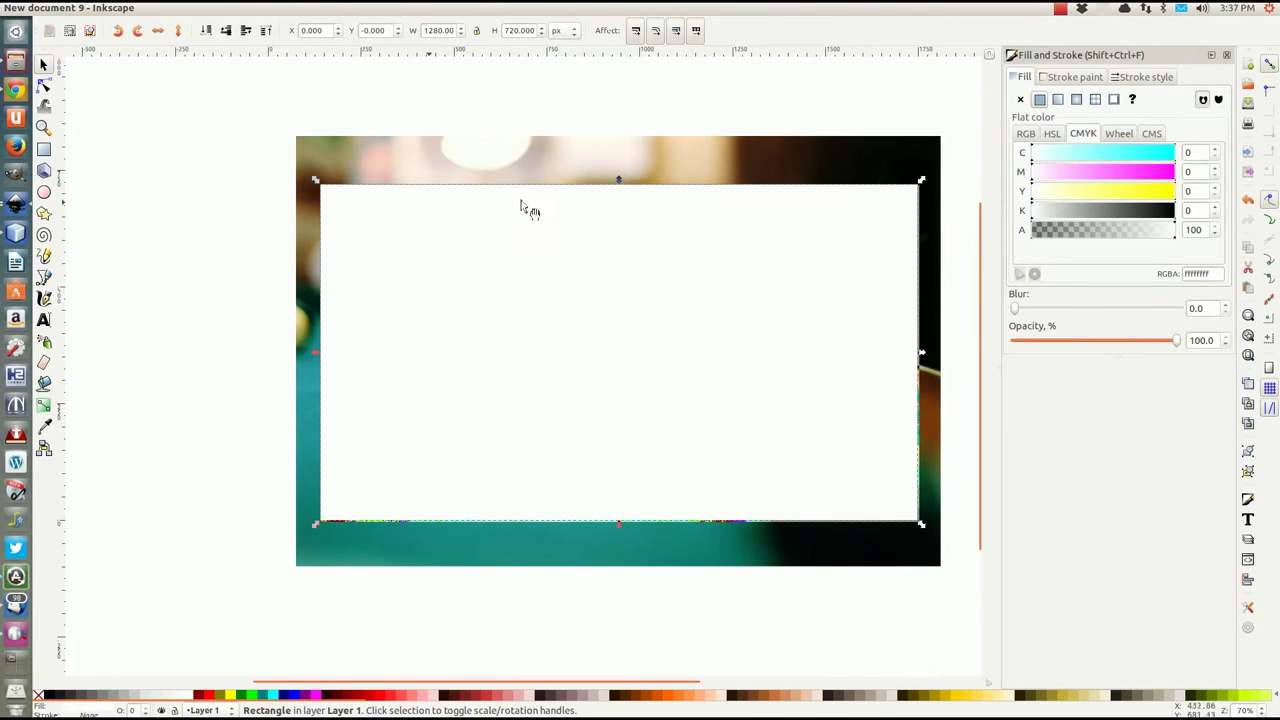
left_click(504, 167, "shift")
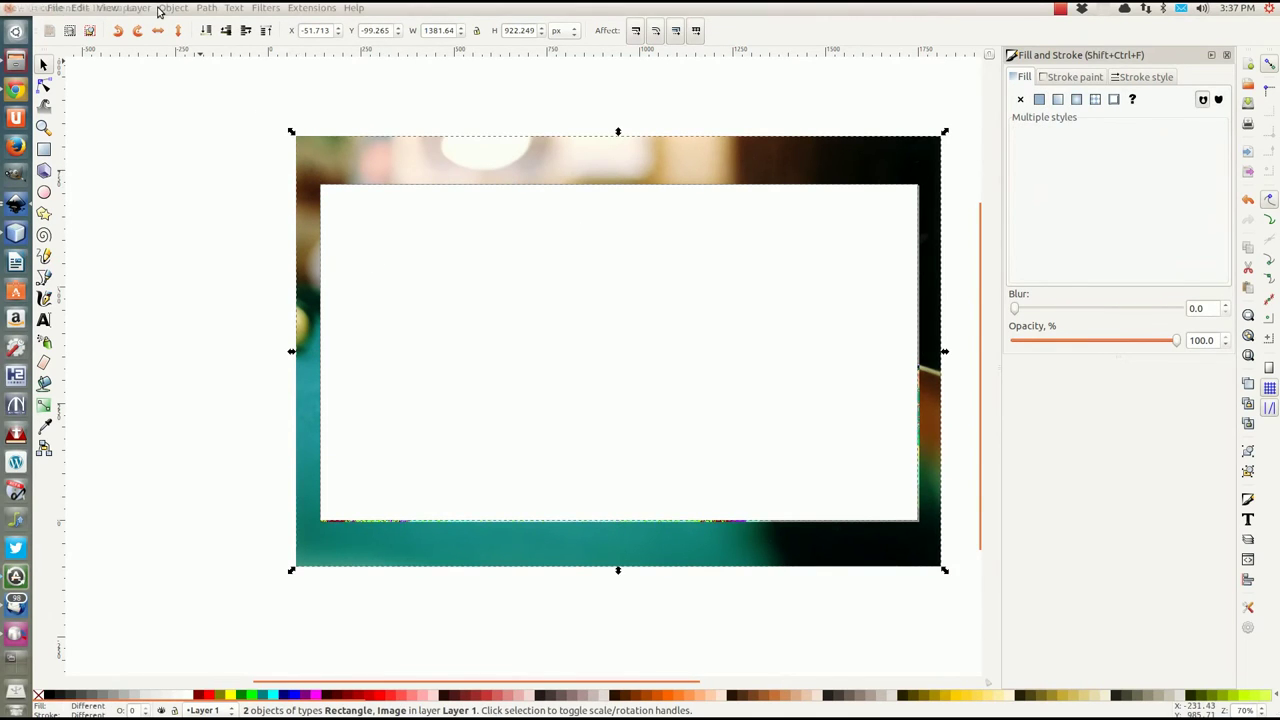
Mask the billiards photo with the rectangle using Object > Mask > Set.
left_click(173, 8)
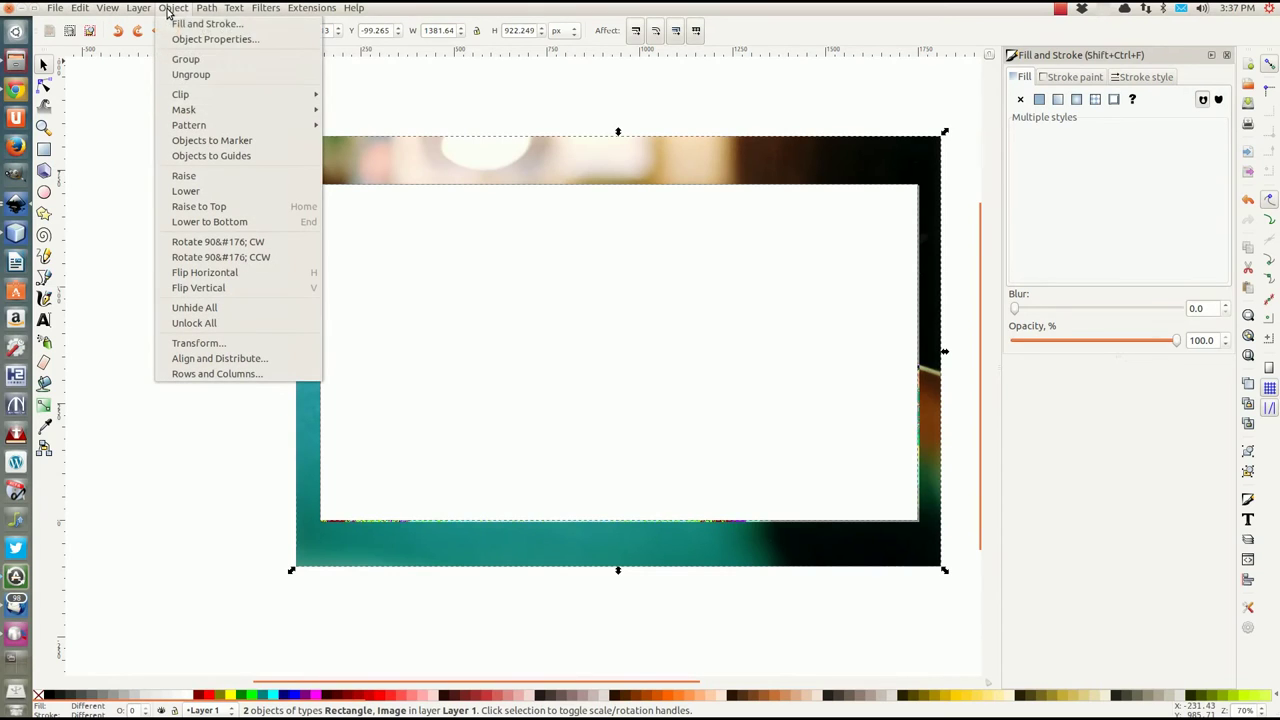
mouse_move(184, 113)
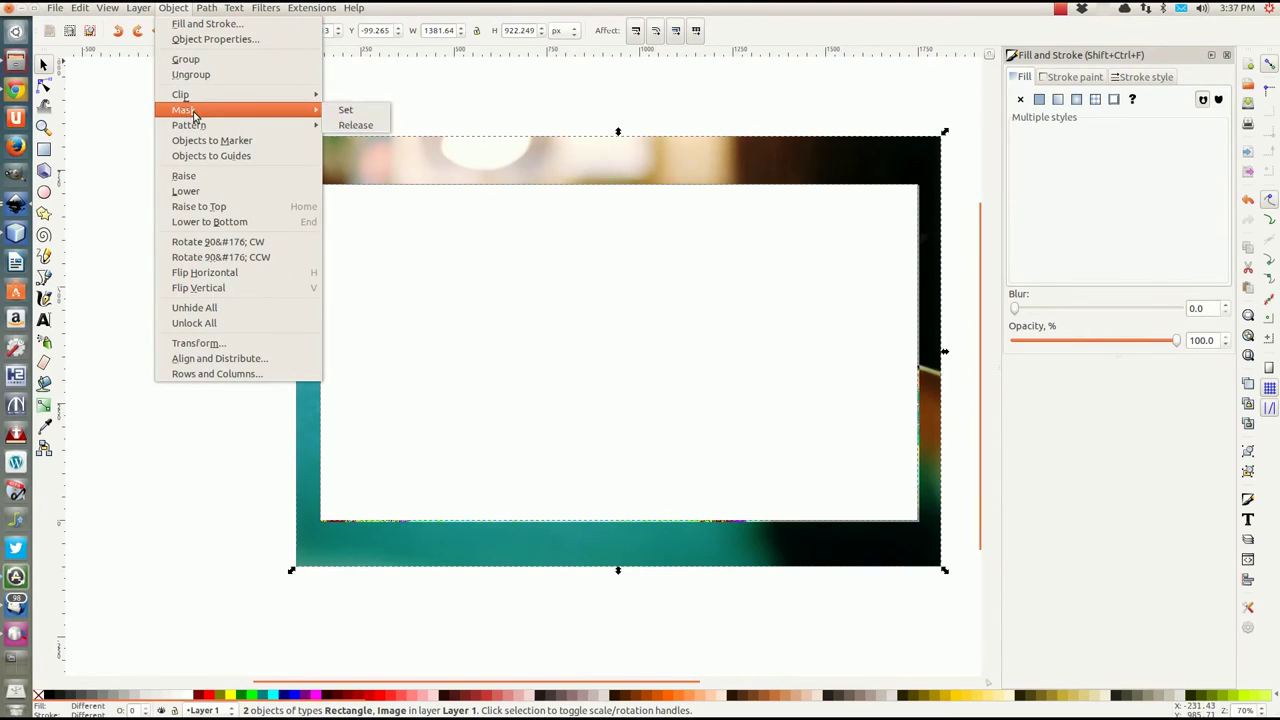
left_click(354, 112)
left_click(226, 118)
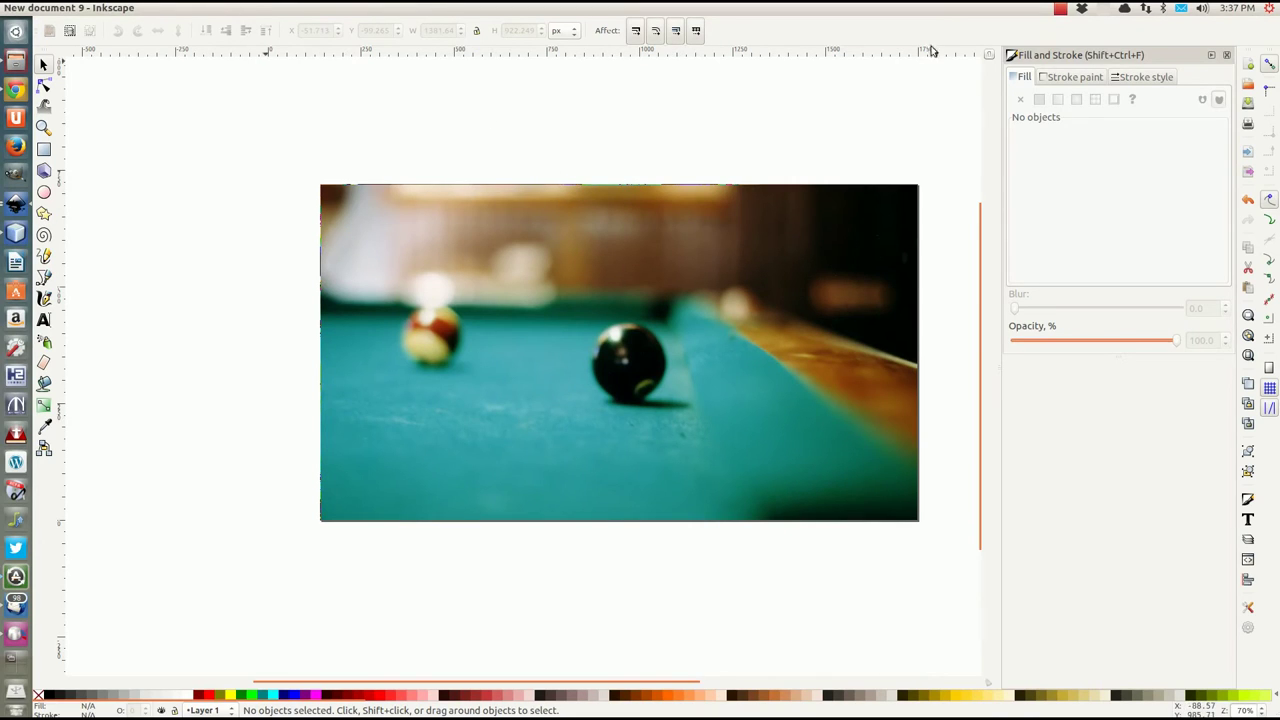
mouse_move(165, 9)
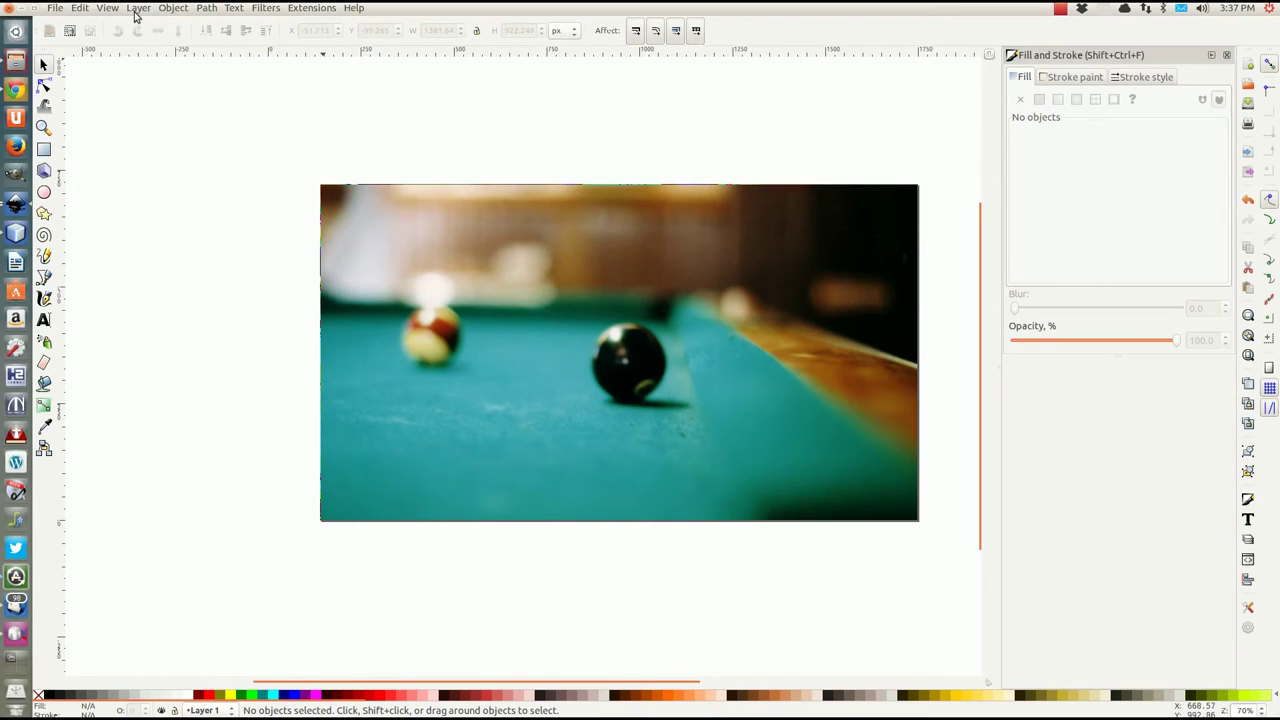
In the Layers panel, rename Layer 1 to 'background'.
left_click(136, 12)
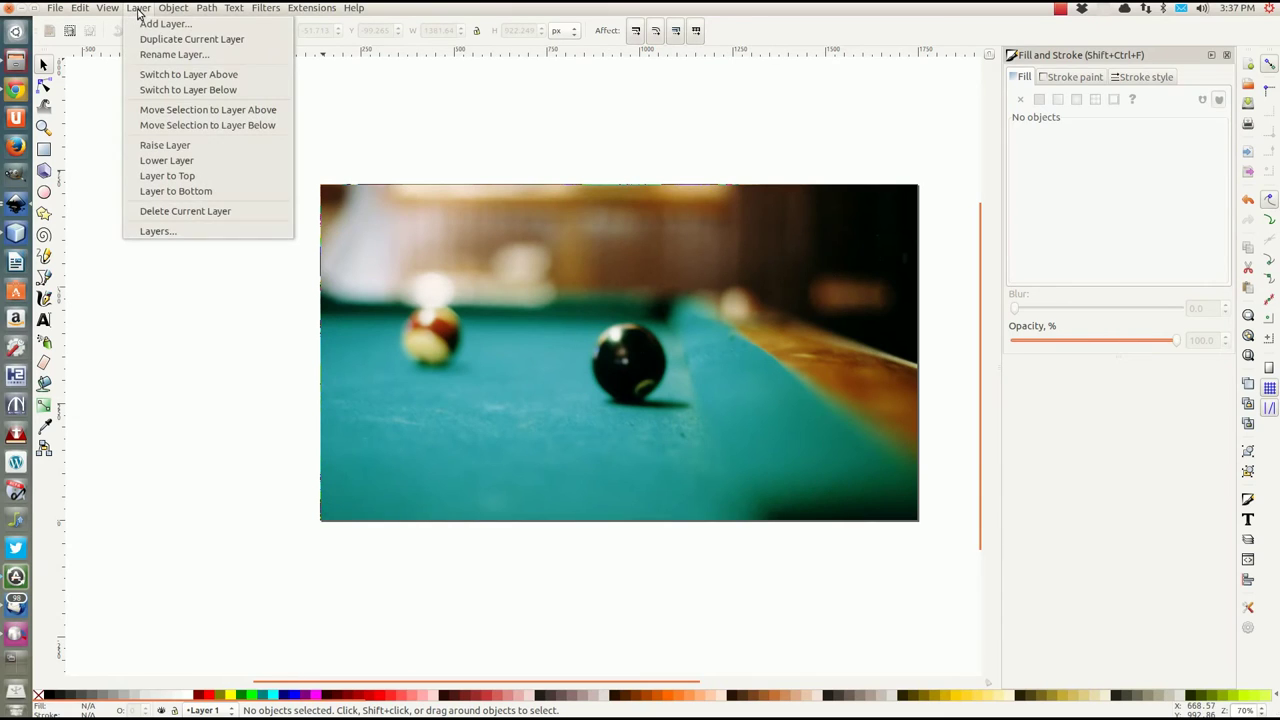
left_click(150, 231)
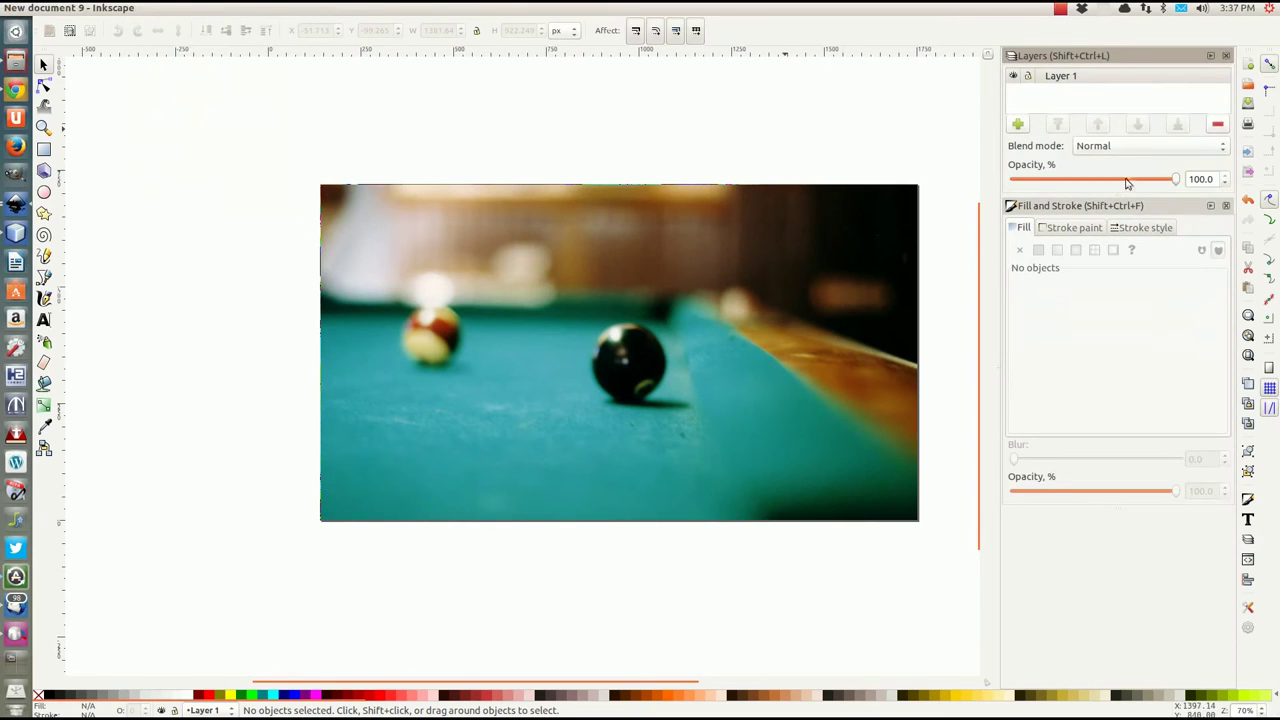
left_click_drag(1107, 197, 1104, 447)
double_click(1060, 75)
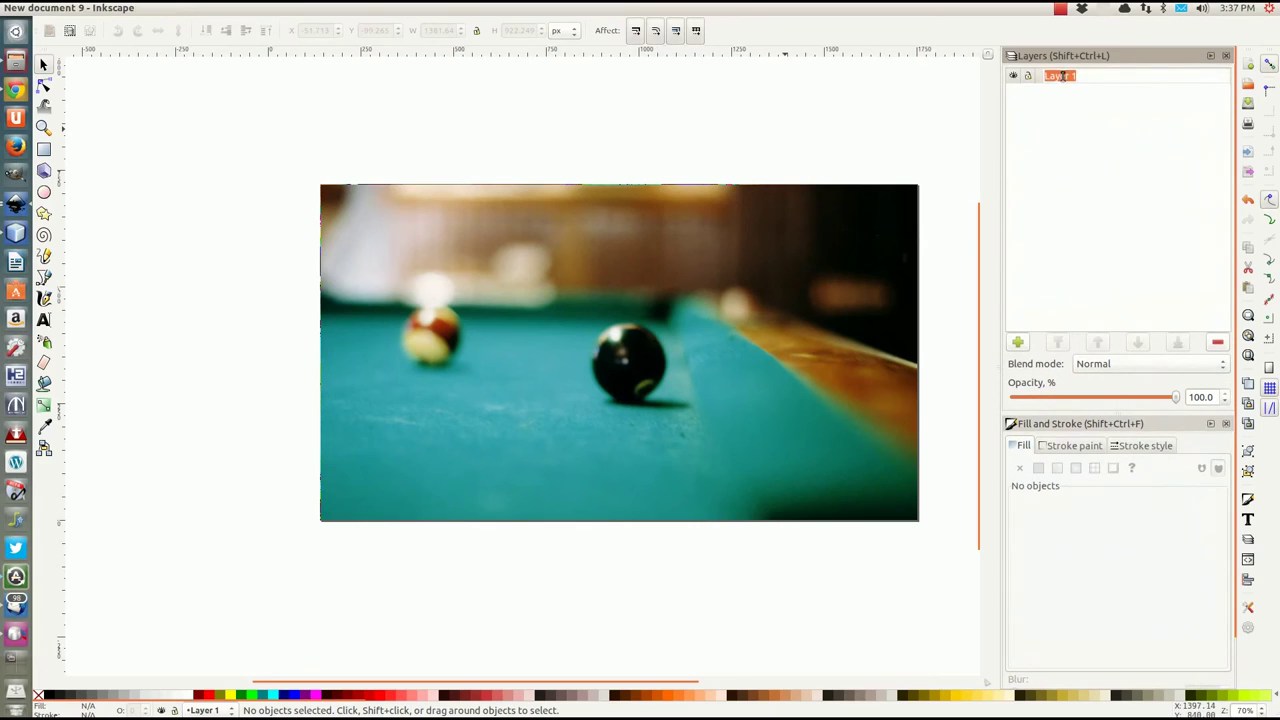
type("background")
key("Return")
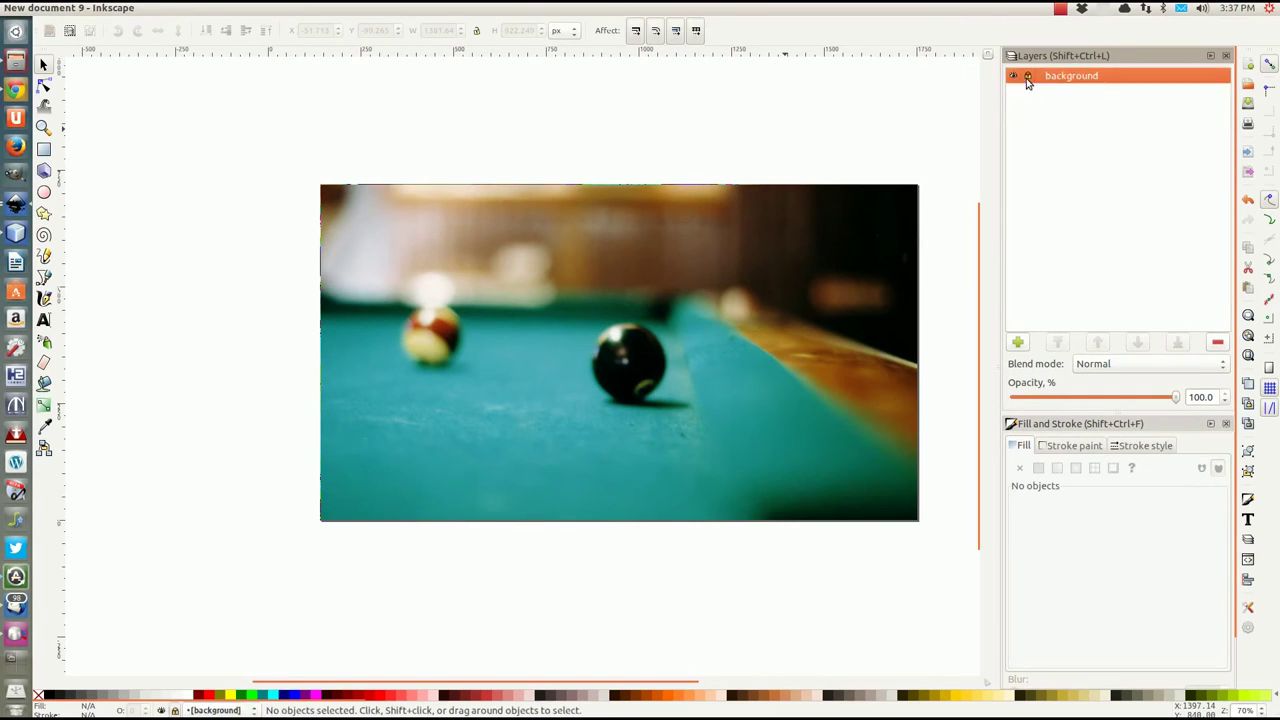
Add a new layer named 'navigation' above the background layer.
left_click(1019, 344)
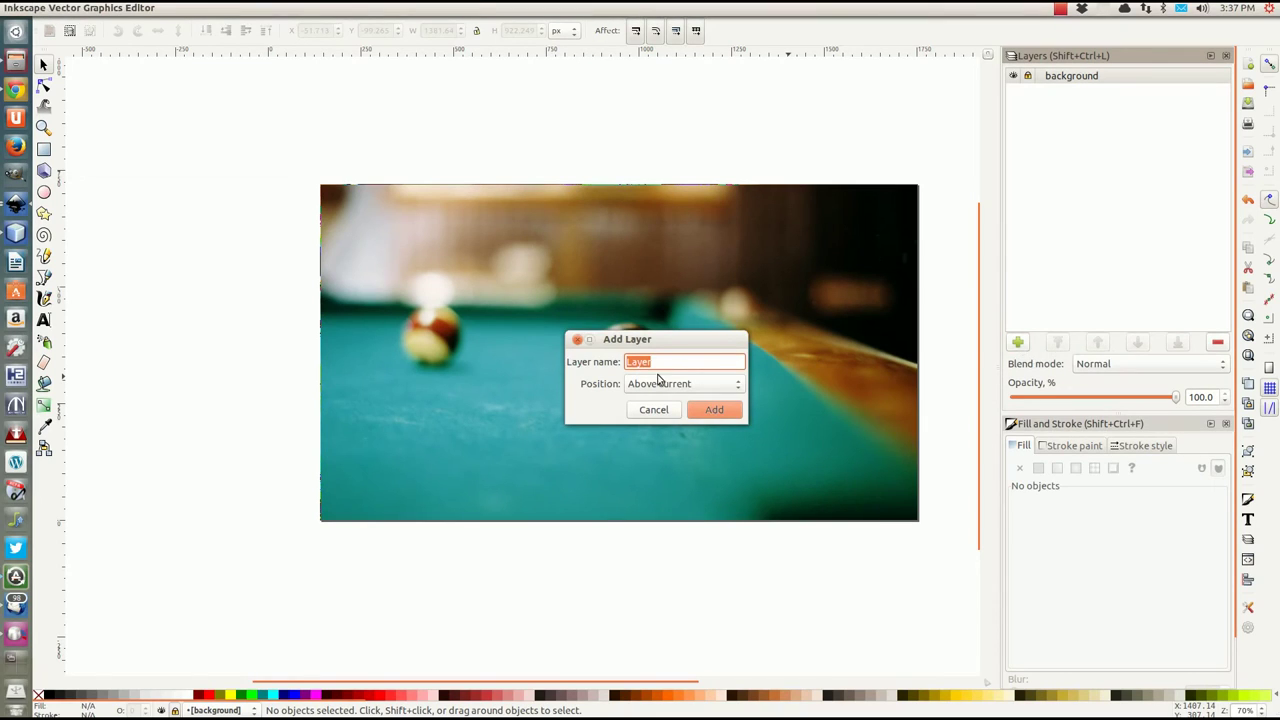
type("navigation")
left_click(705, 411)
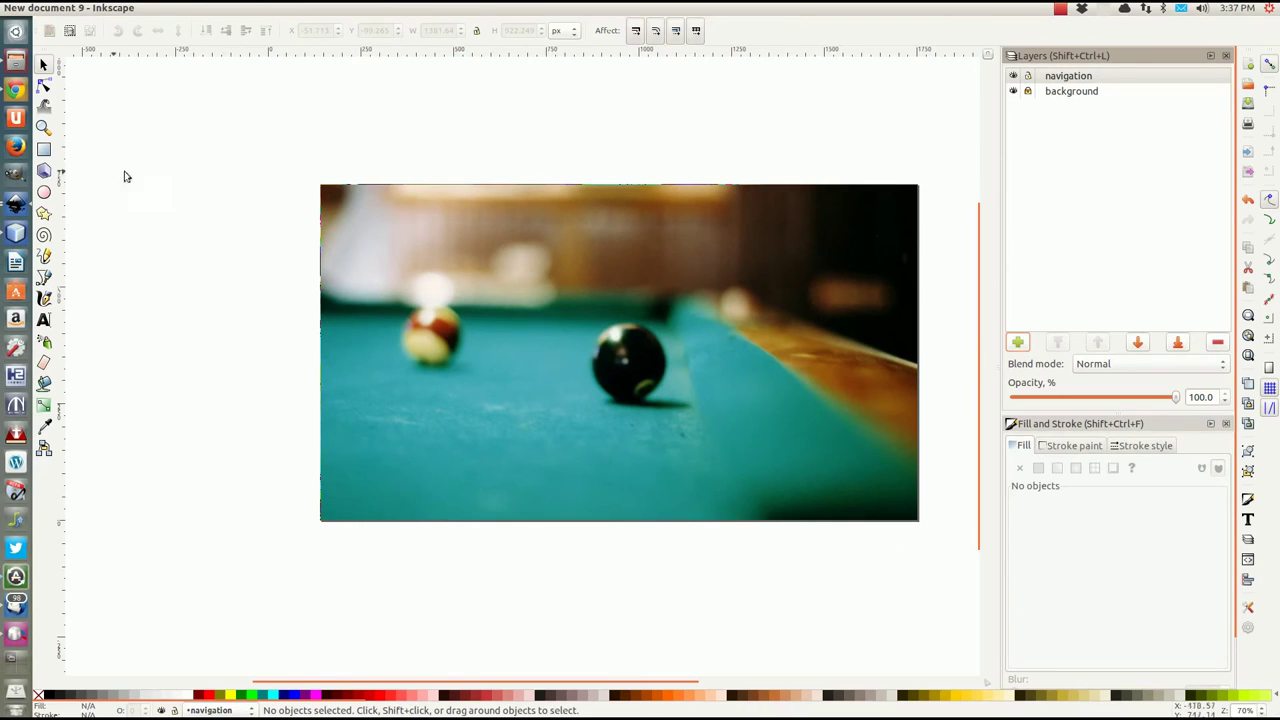
Draw a small button rectangle on the navigation layer and move it up and right onto the dark area.
left_click(45, 150)
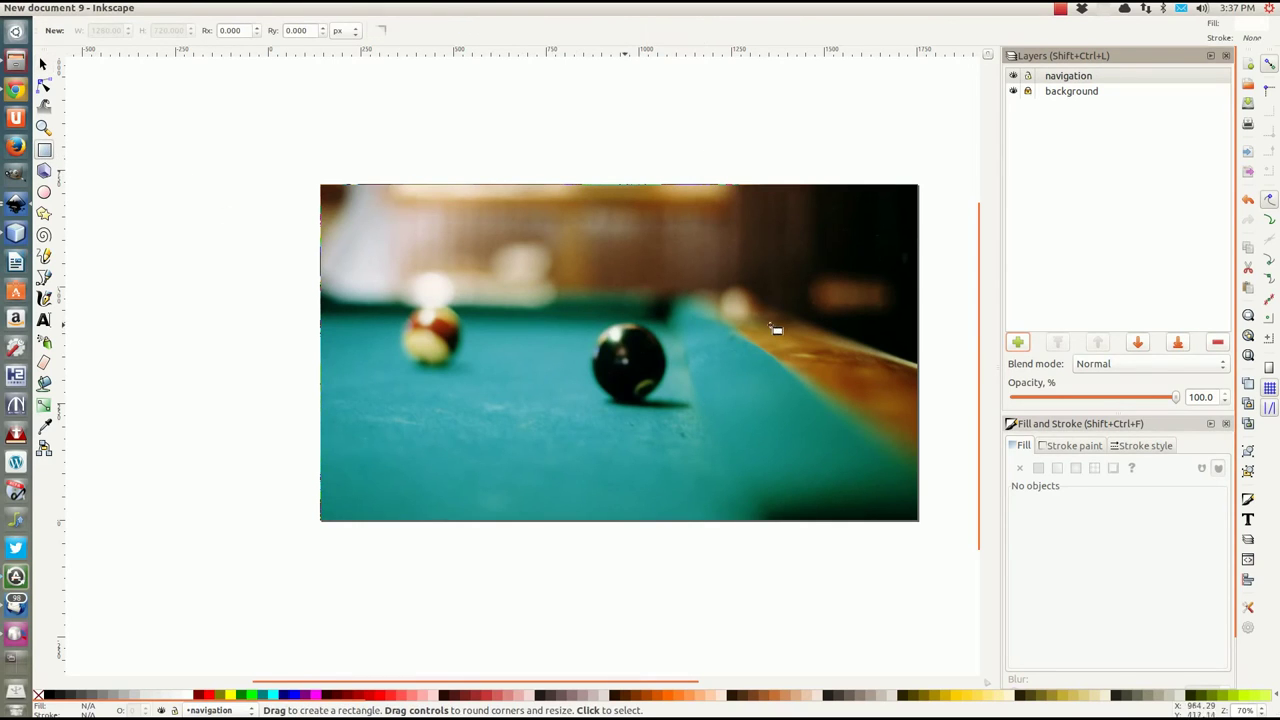
left_click_drag(773, 324, 881, 342)
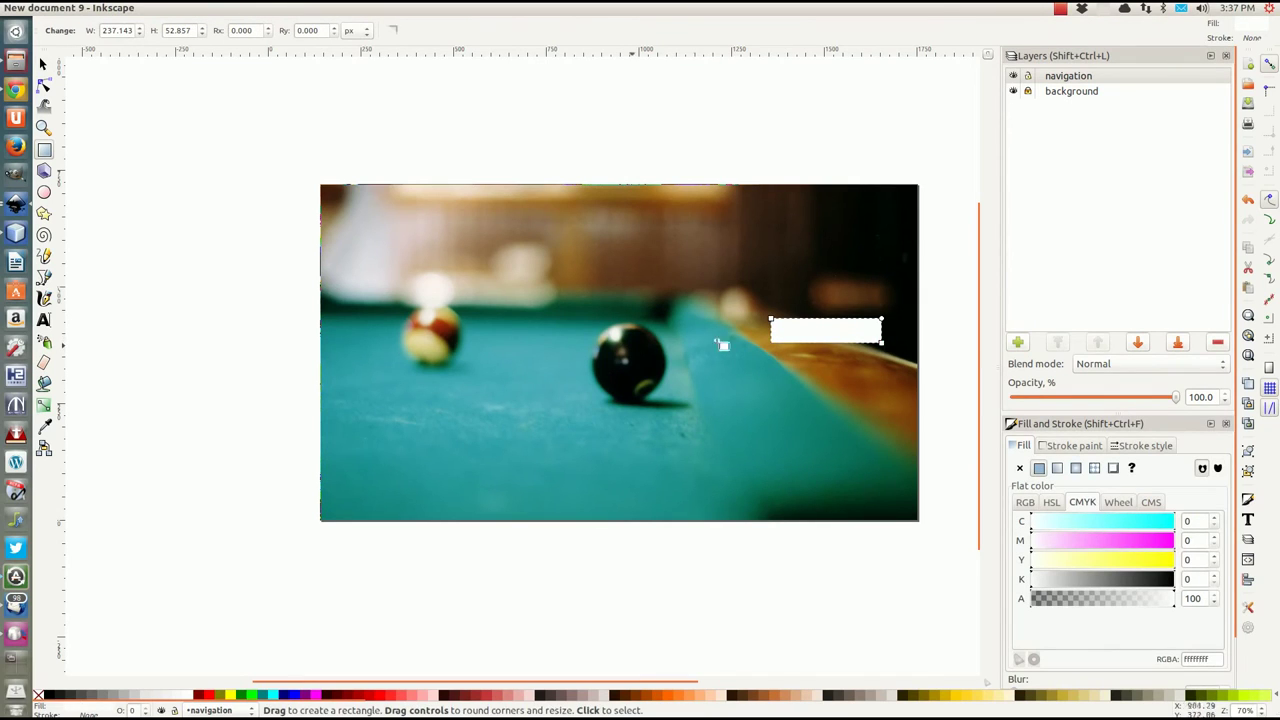
left_click(43, 64)
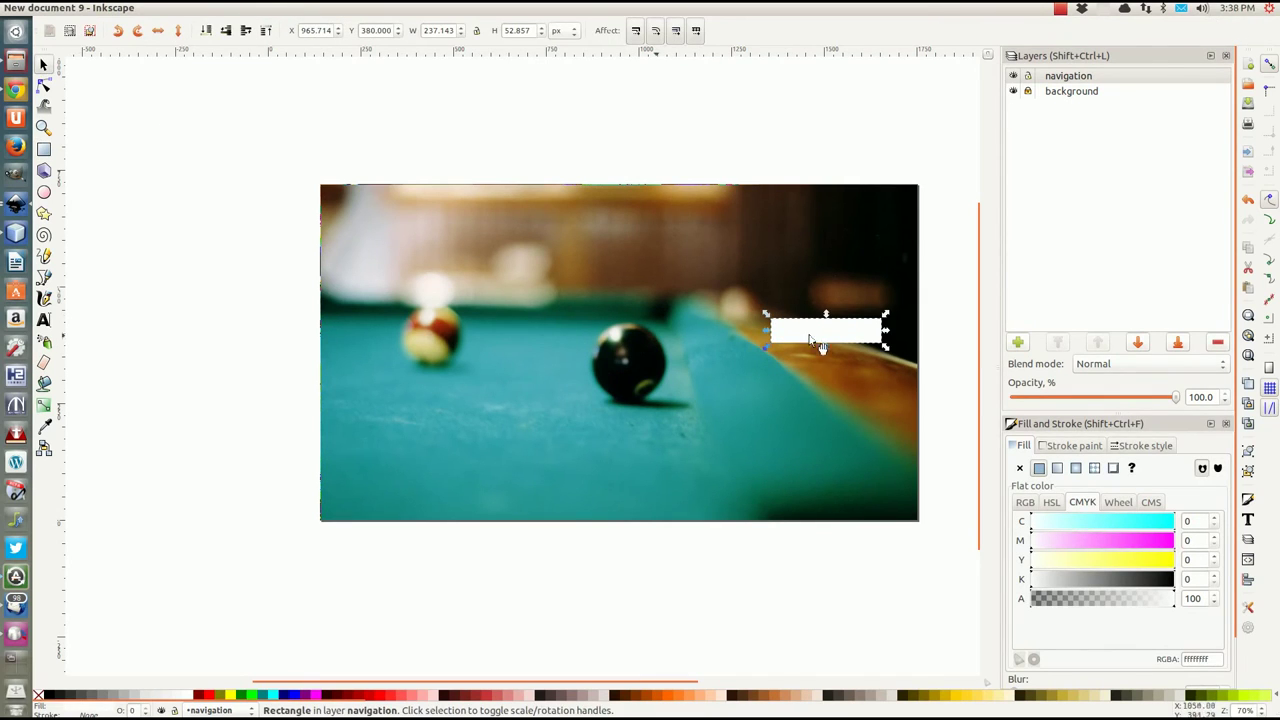
left_click_drag(814, 337, 804, 259)
scroll(765, 283, "up", 3)
scroll(757, 286, "down", 2)
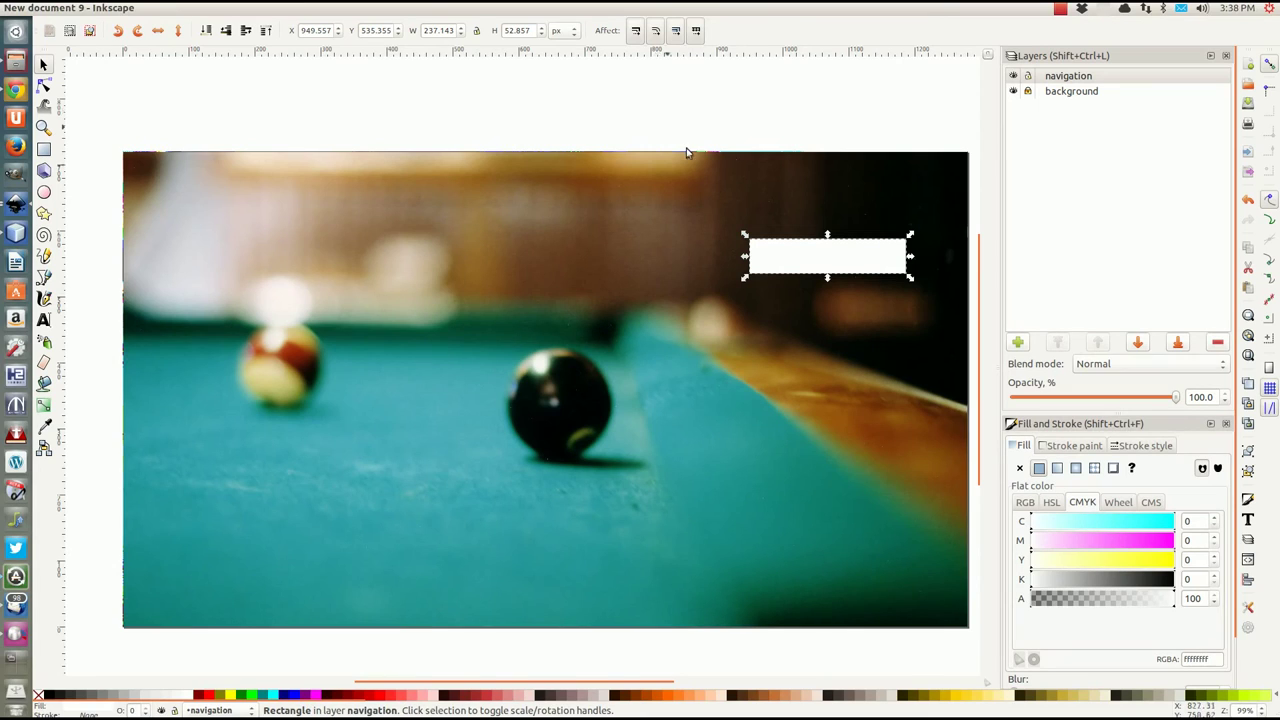
left_click_drag(808, 255, 819, 225)
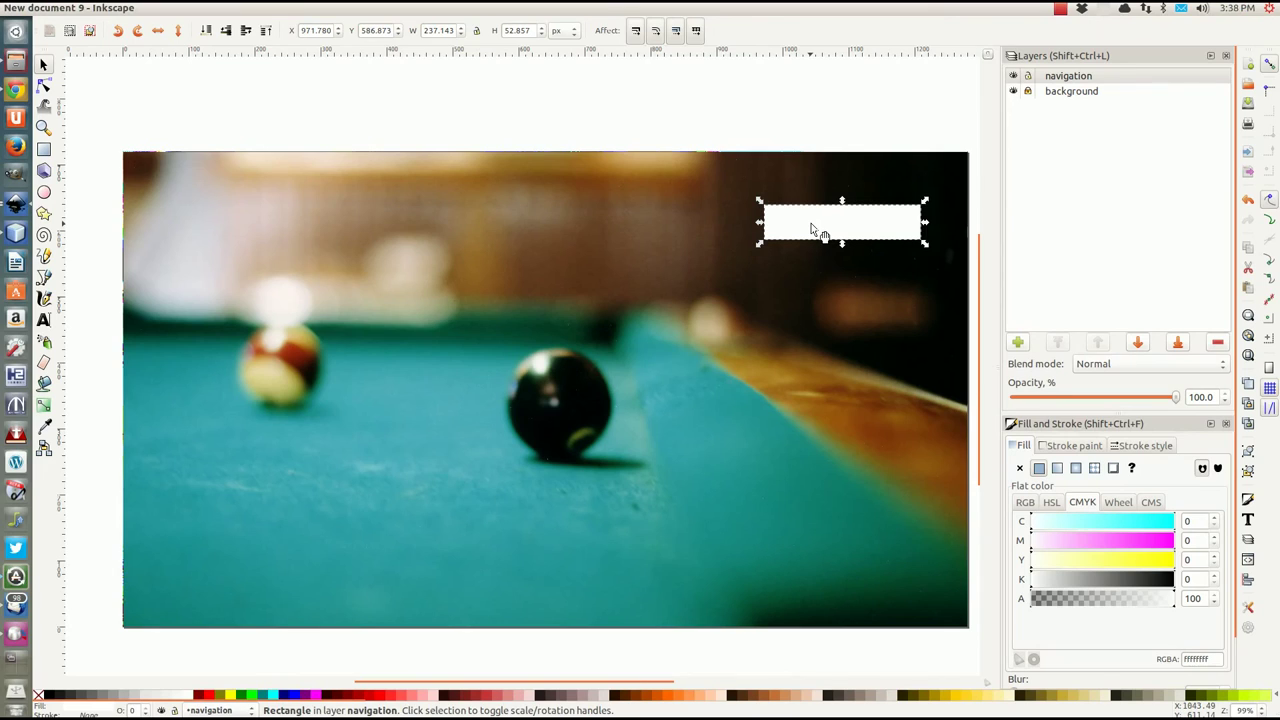
Switch the rectangle's fill to a linear gradient (linearGradient4521) and review its stops in the editor.
left_click(1025, 503)
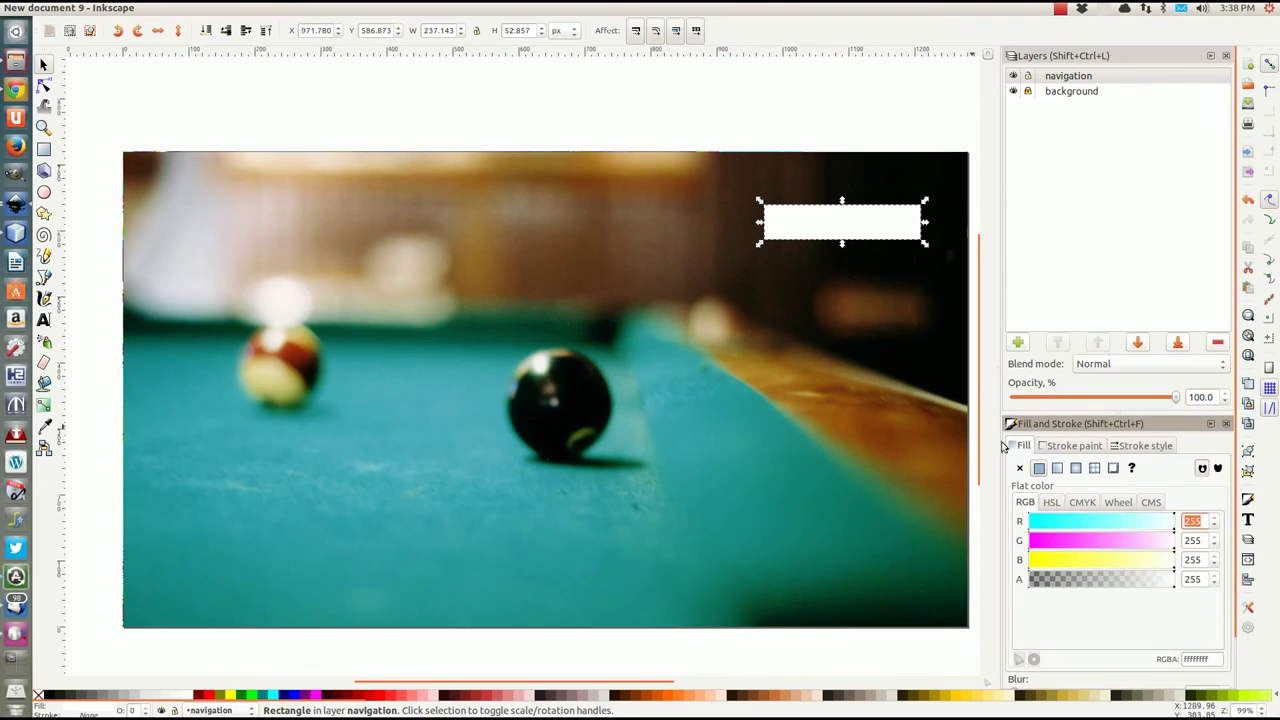
left_click(1057, 468)
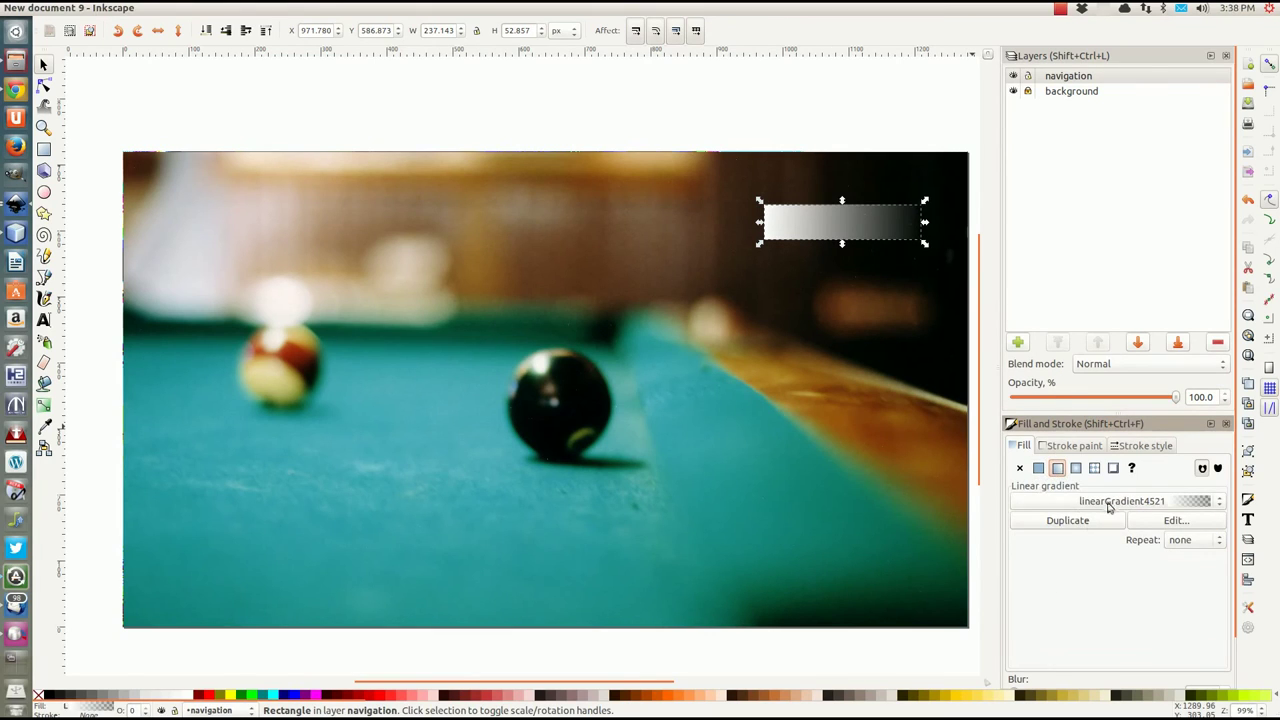
left_click(1172, 521)
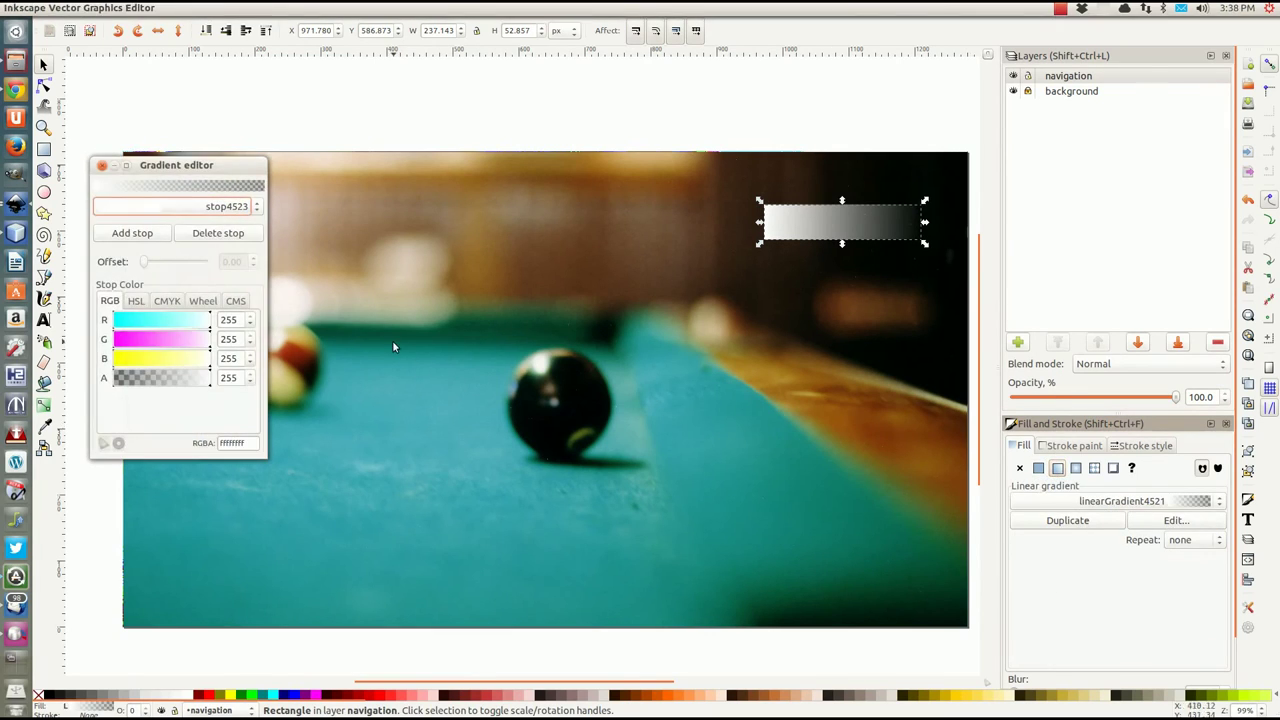
left_click(102, 165)
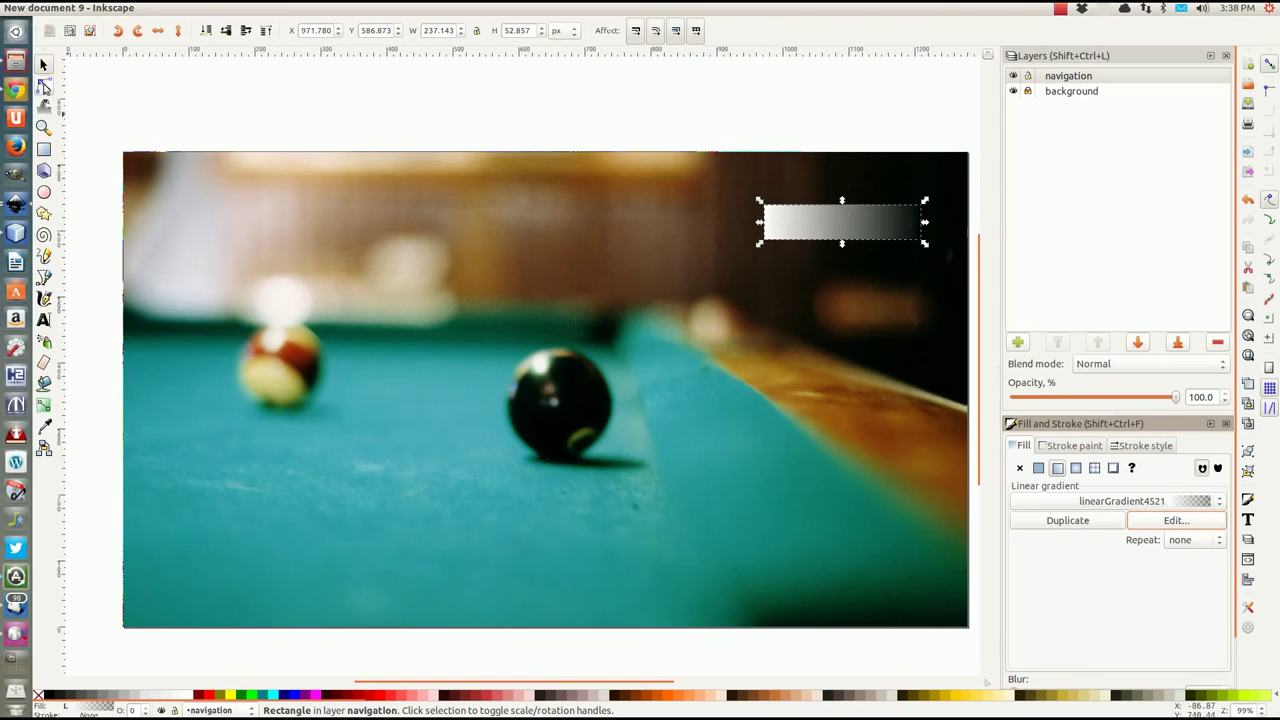
Make the gradient run vertically from the top edge downward and slightly round the rectangle's corners.
left_click(43, 86)
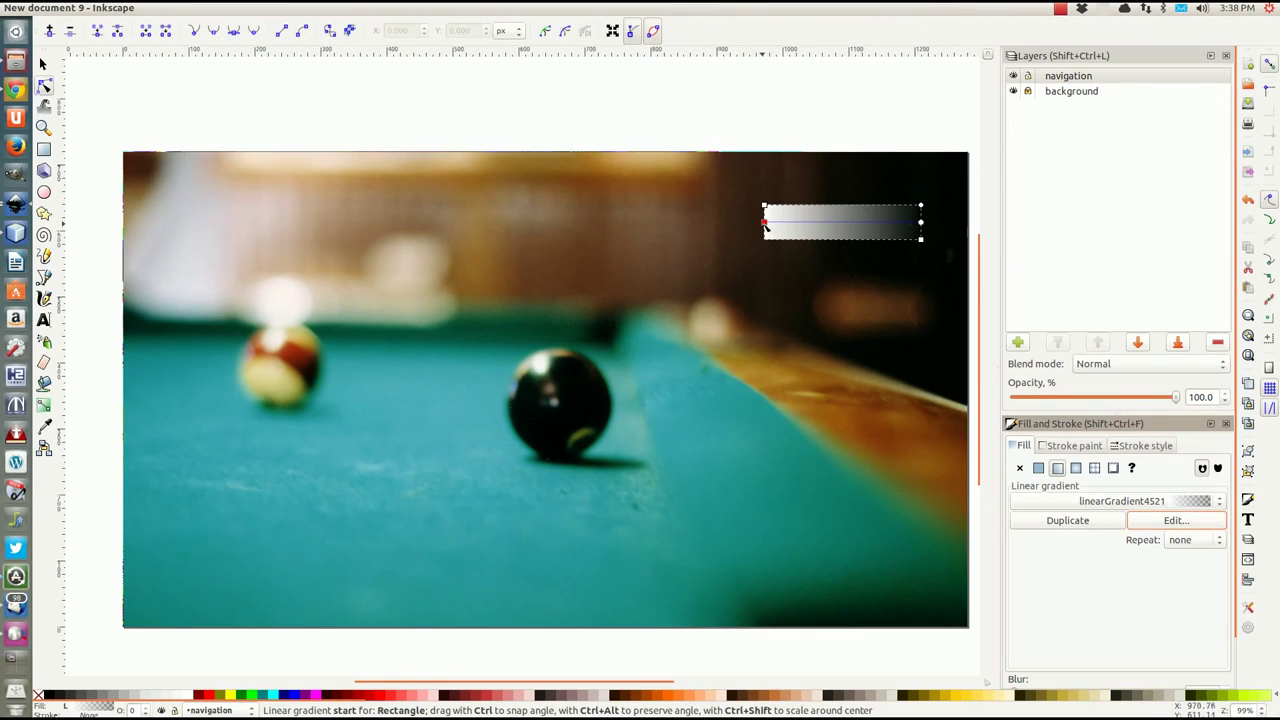
left_click_drag(765, 221, 849, 199)
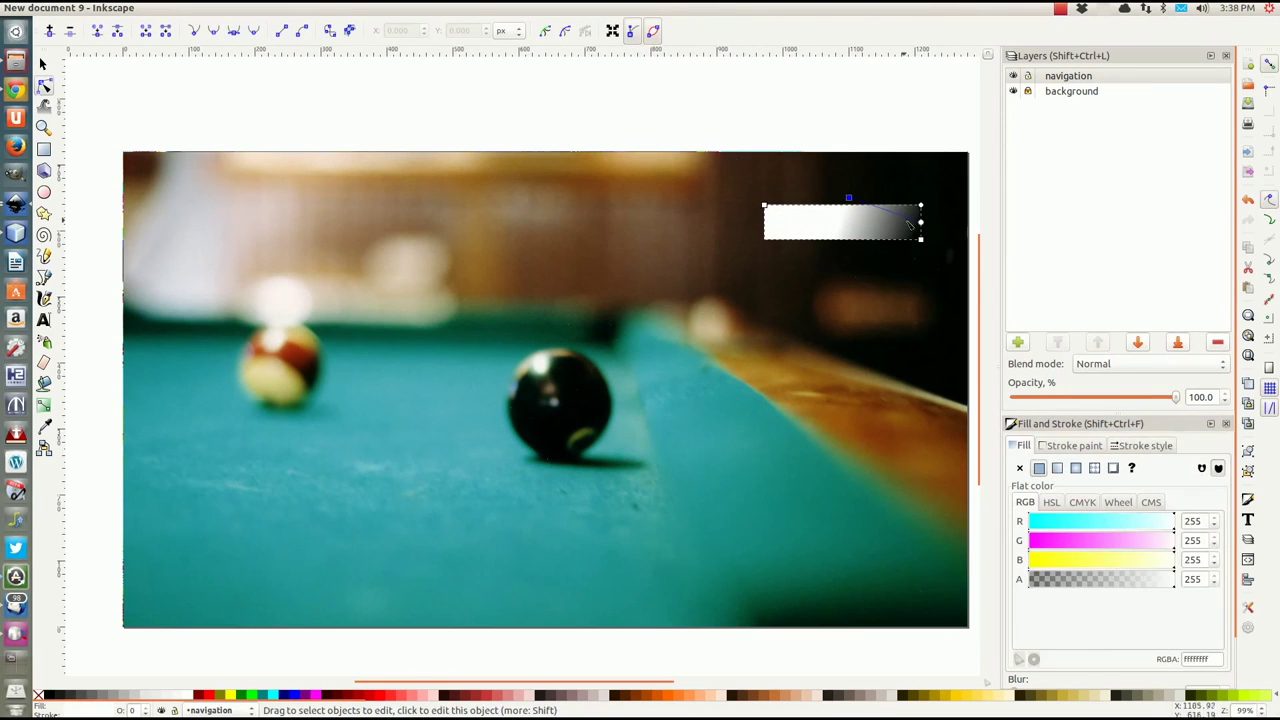
left_click_drag(921, 221, 851, 250)
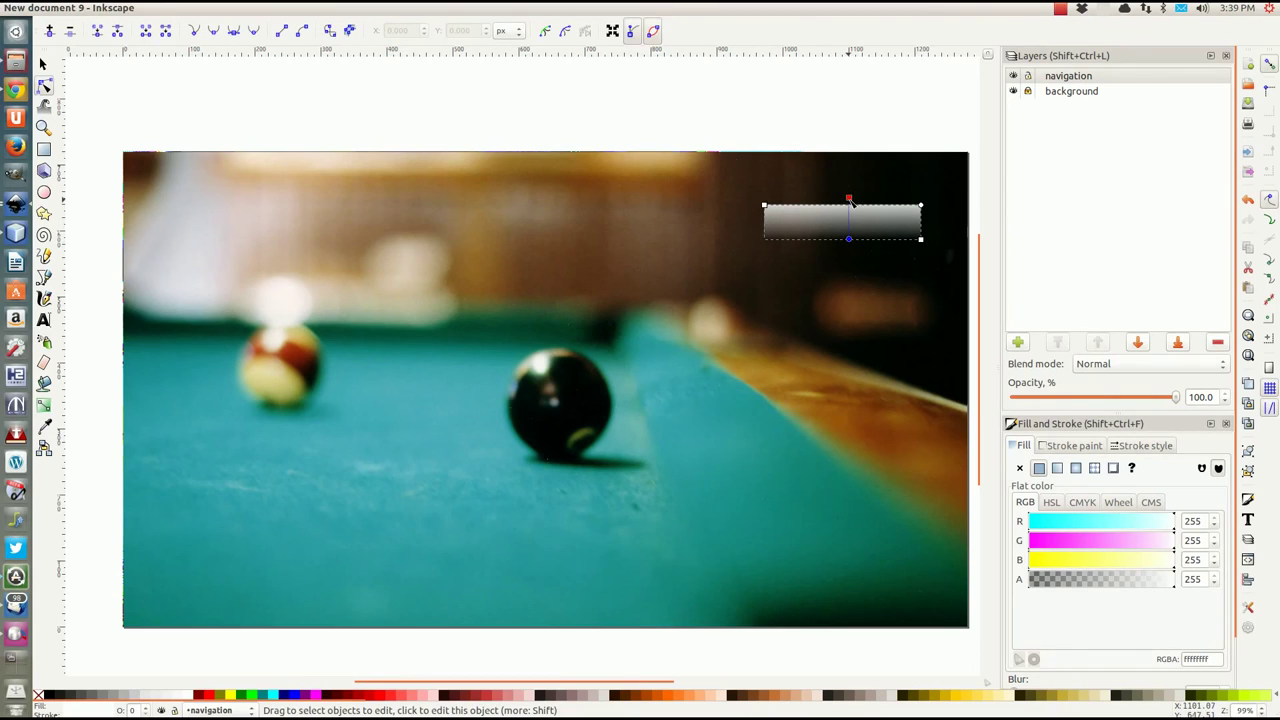
left_click_drag(851, 200, 849, 203)
scroll(922, 210, "up", 3)
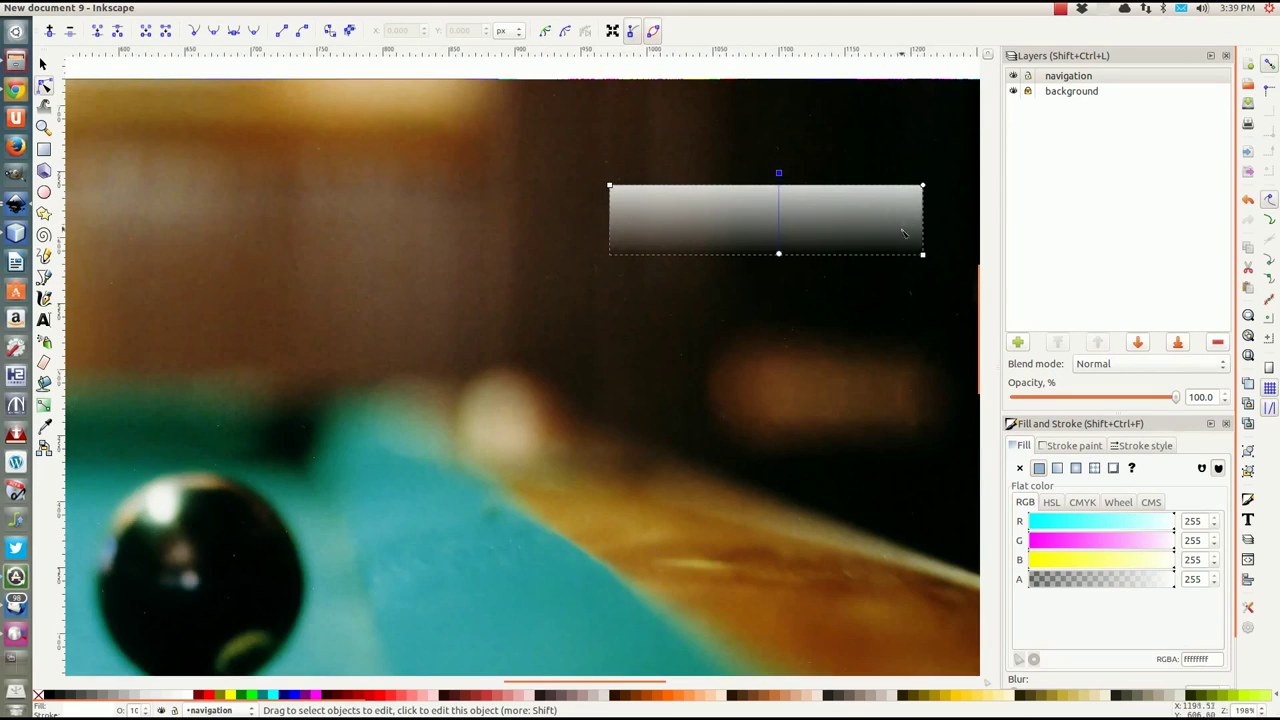
left_click_drag(932, 176, 933, 178)
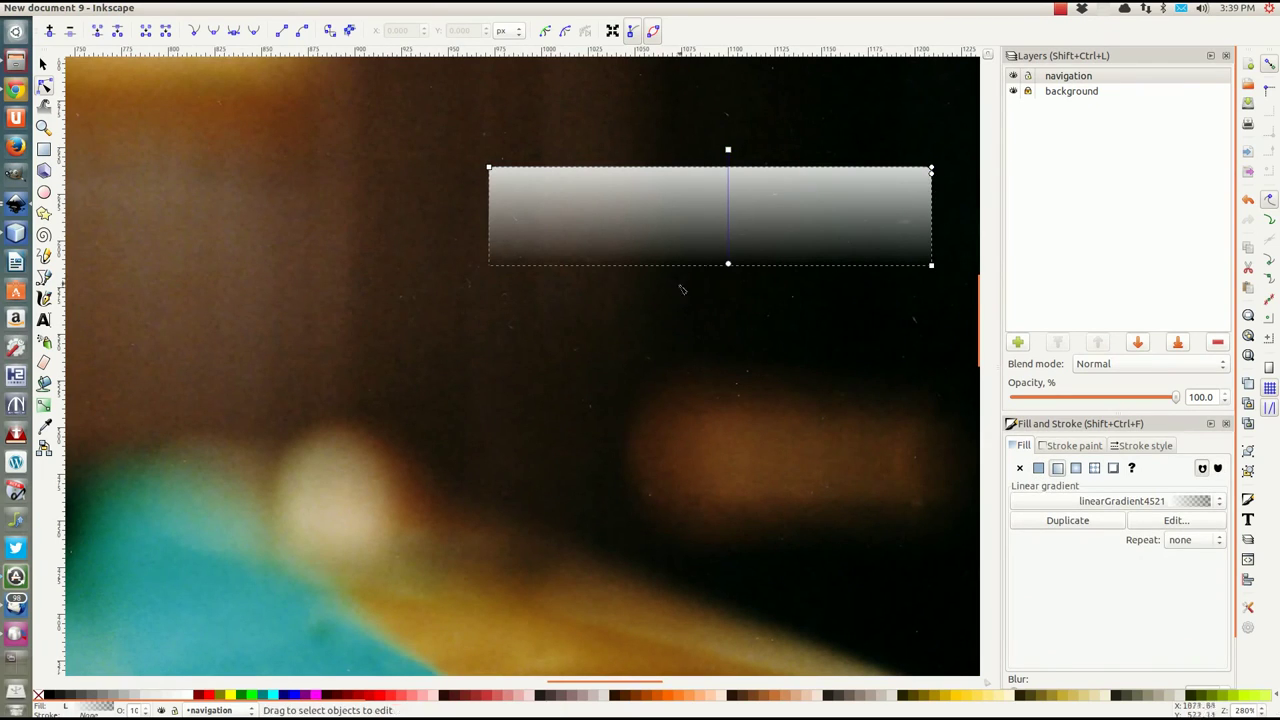
scroll(680, 288, "up", 1)
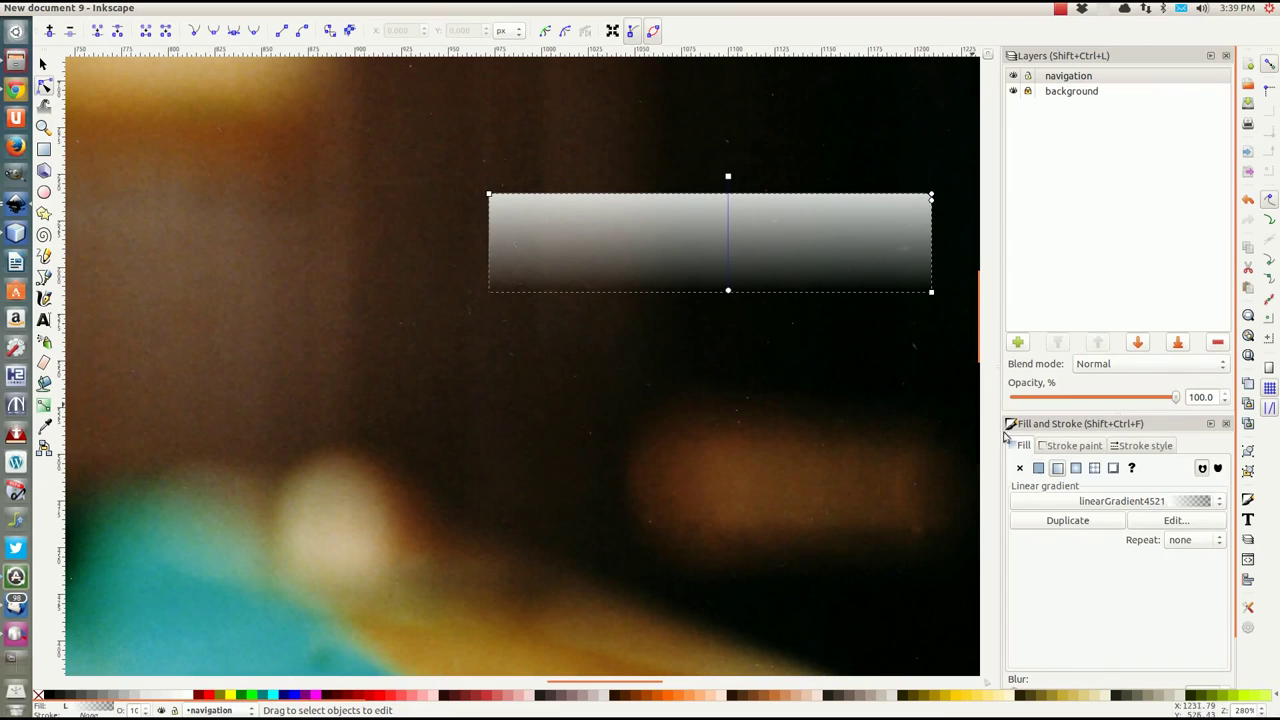
Colour the gradient's top stop fff6d5 and its bottom stop F4EED7 at alpha 199.
left_click(729, 176)
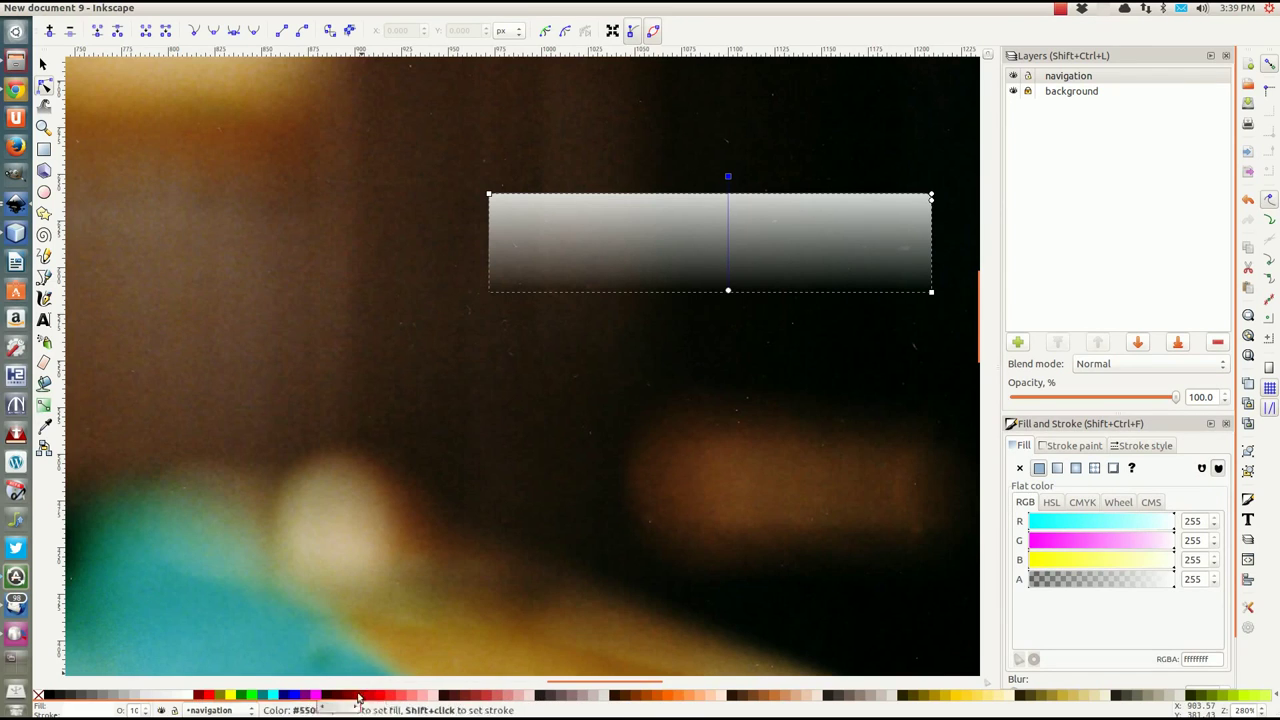
left_click(1012, 699)
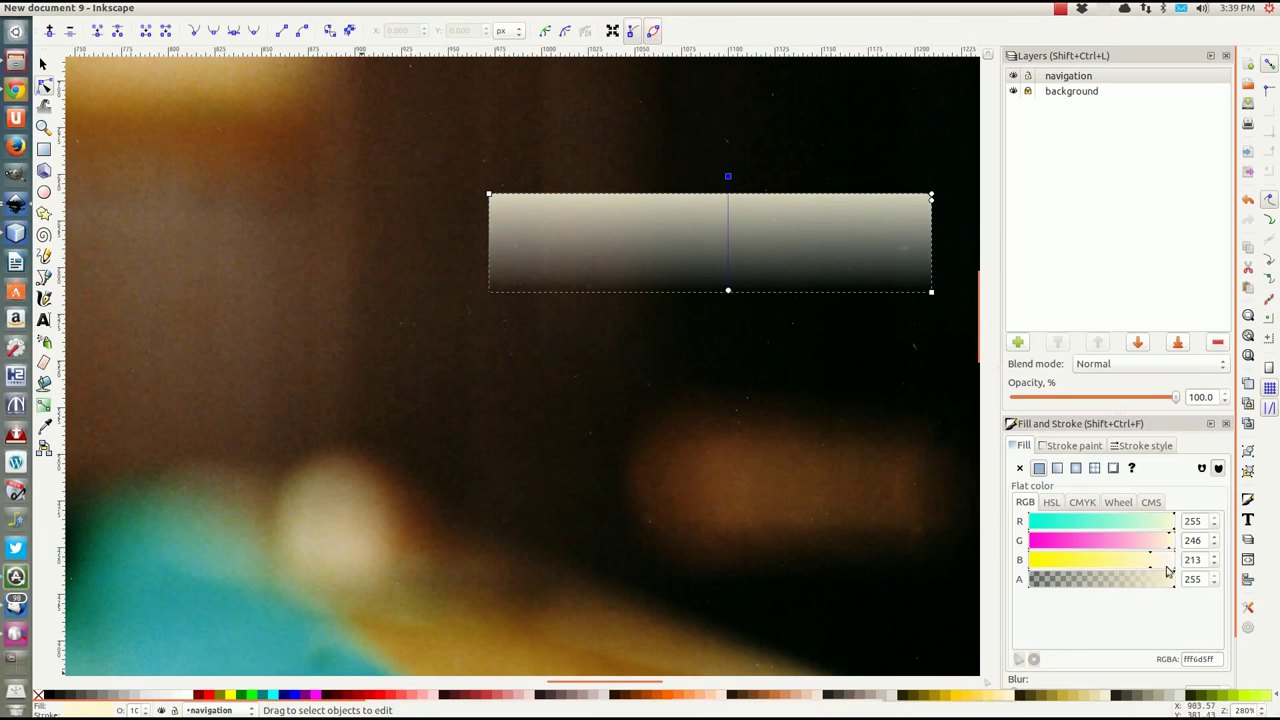
left_click(728, 291)
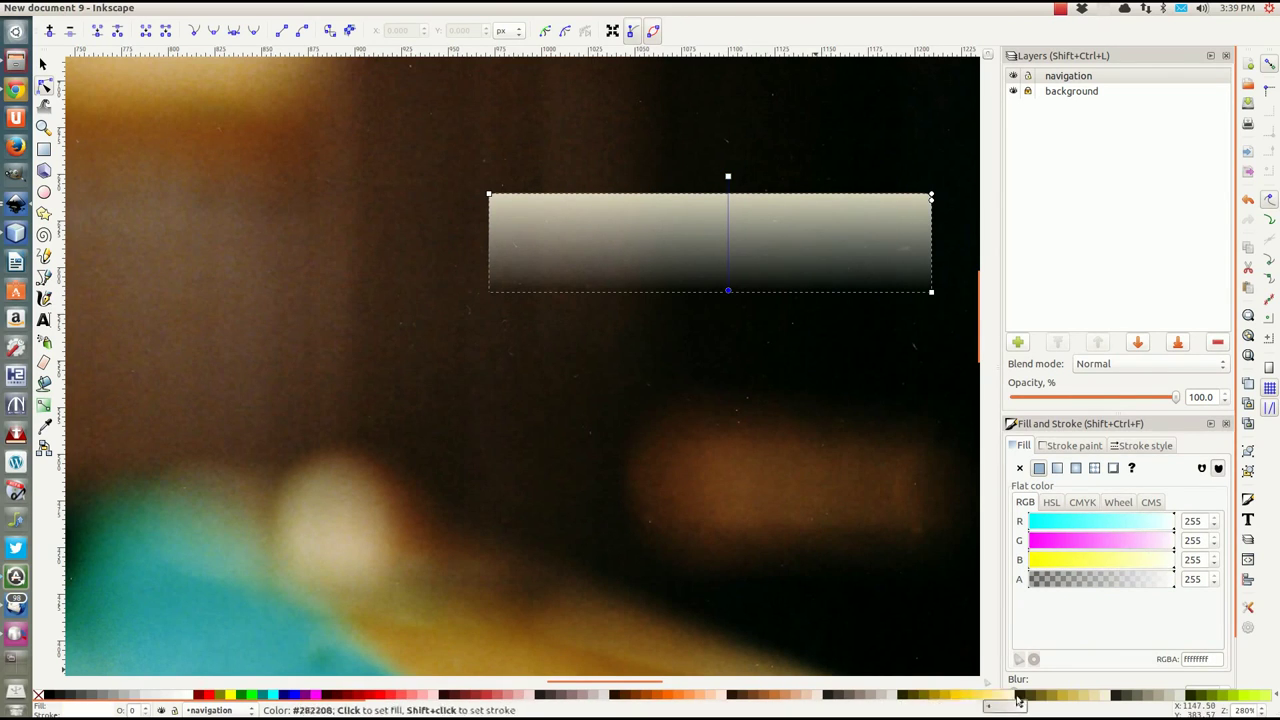
left_click(1105, 697)
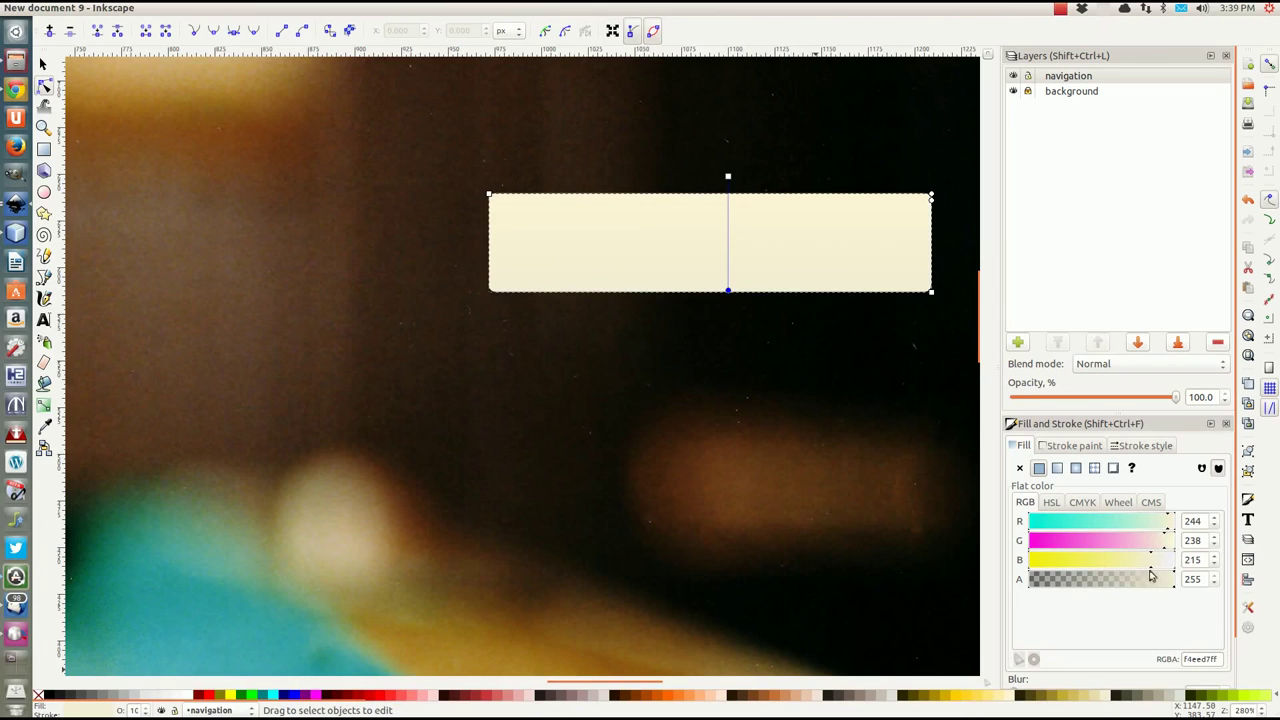
left_click_drag(1172, 582, 1062, 587)
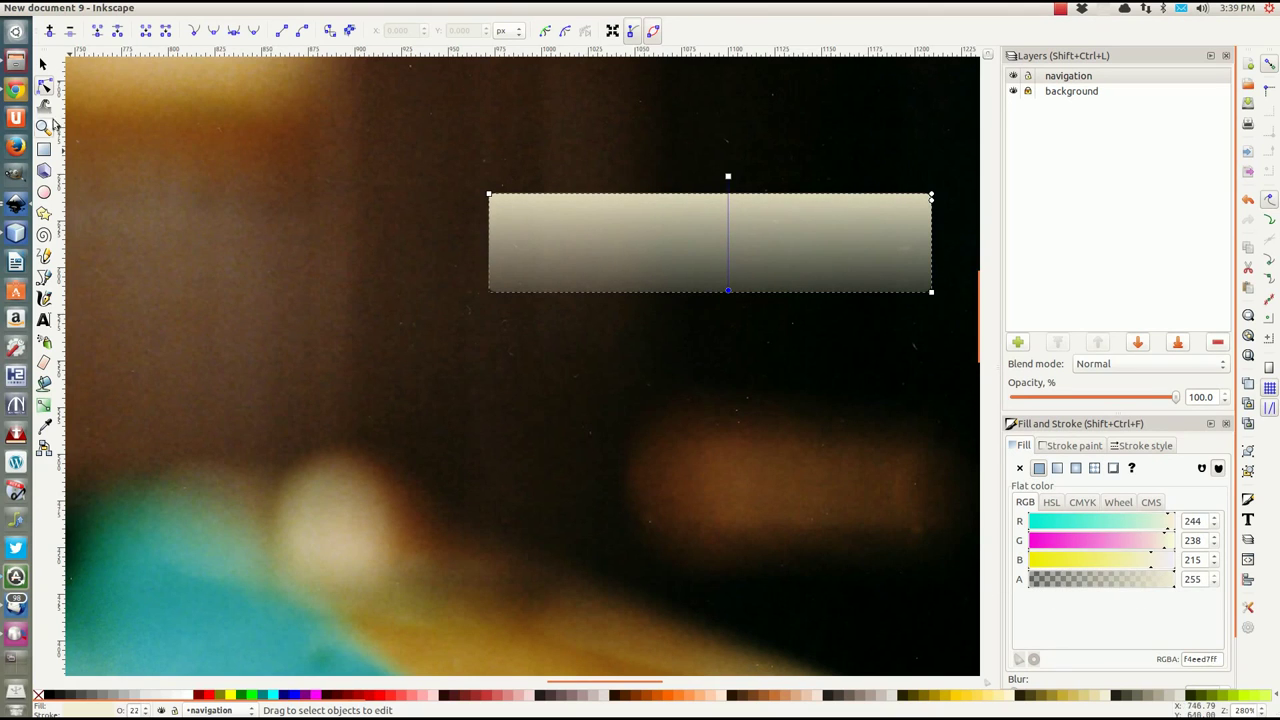
Return to the Selector and reselect the button rectangle.
left_click(43, 64)
scroll(461, 312, "down", 2)
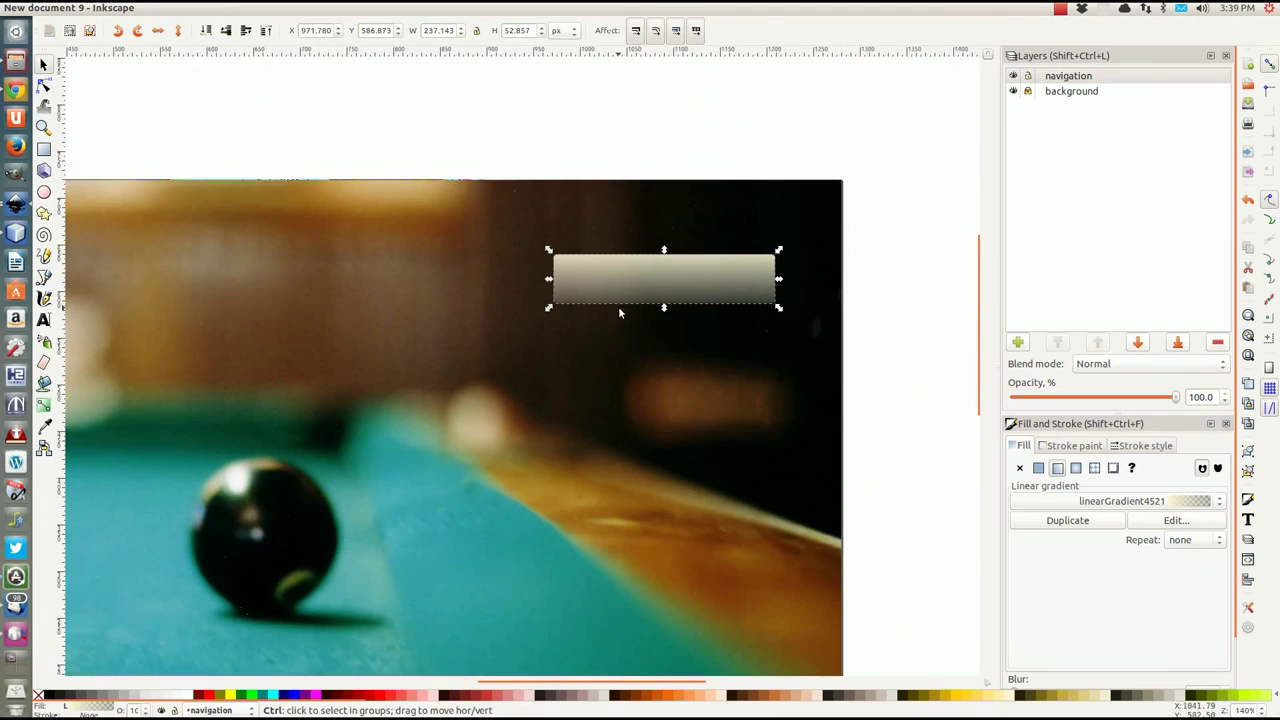
left_click(577, 232)
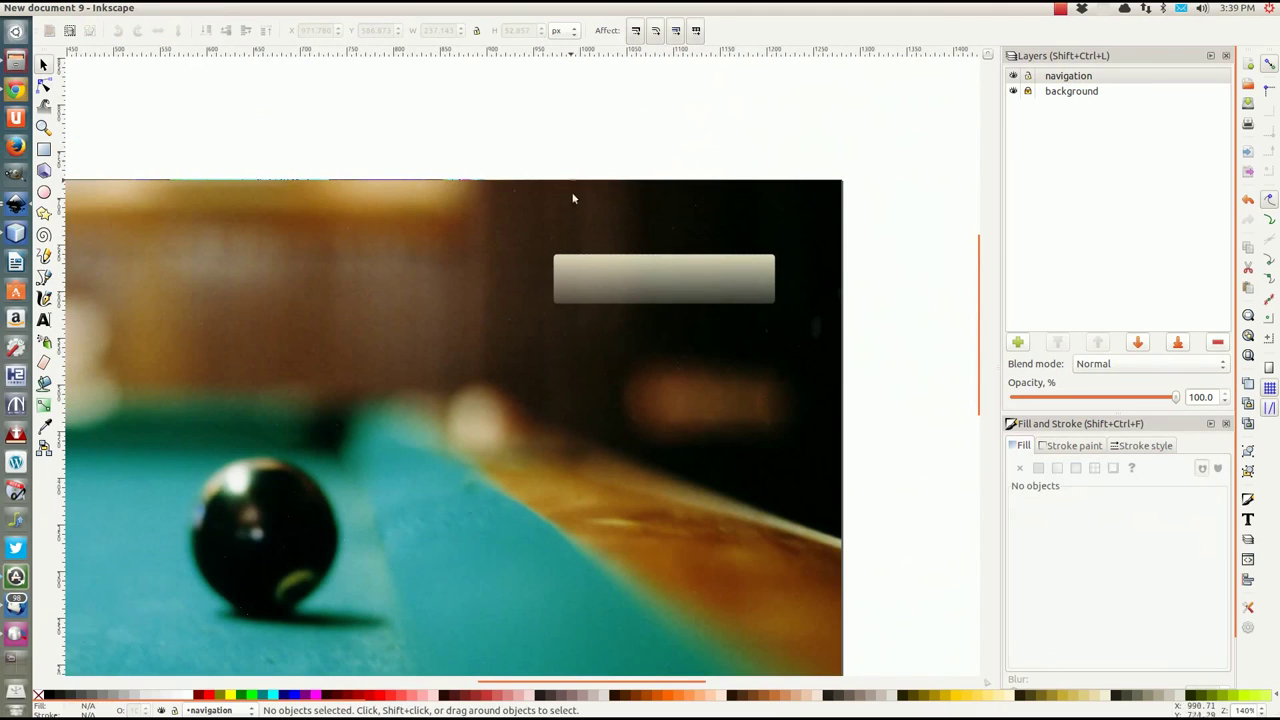
scroll(713, 403, "down", 1)
scroll(713, 403, "up", 2)
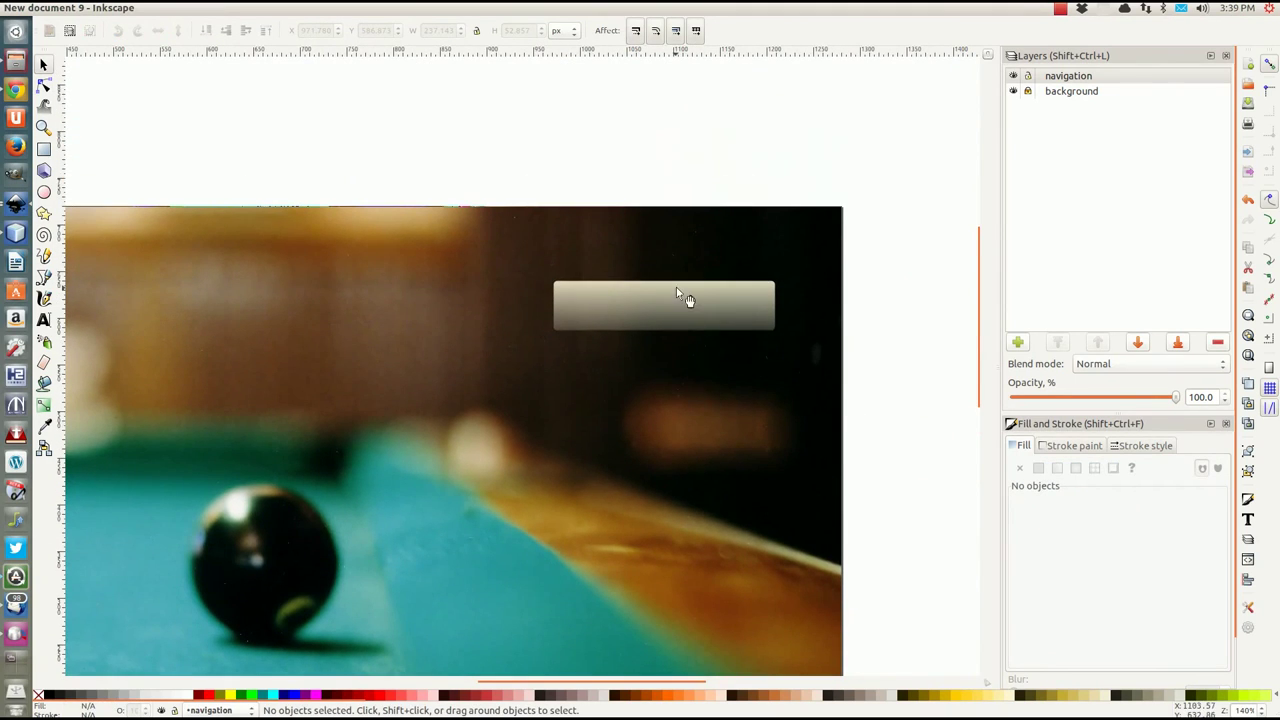
left_click(683, 318)
scroll(686, 333, "up", 2)
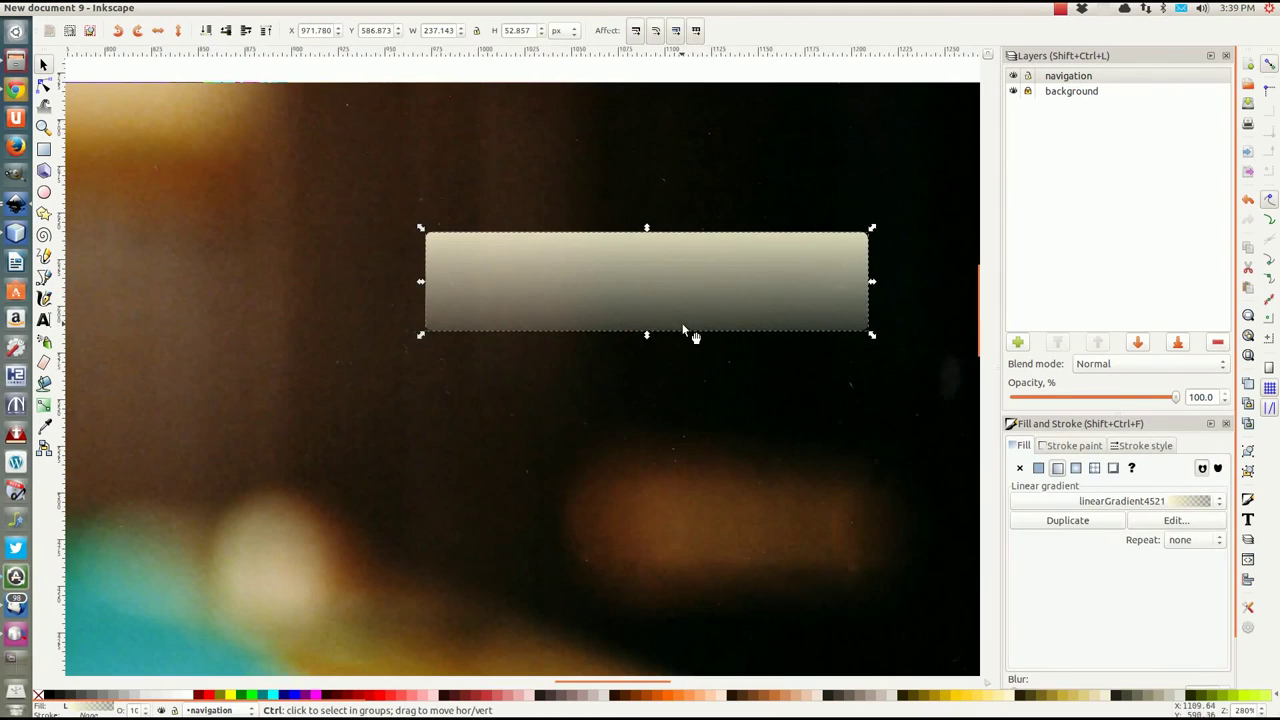
Give the rectangle a flat white stroke: RGB 255/255/255, hex ffffff.
left_click(1060, 445)
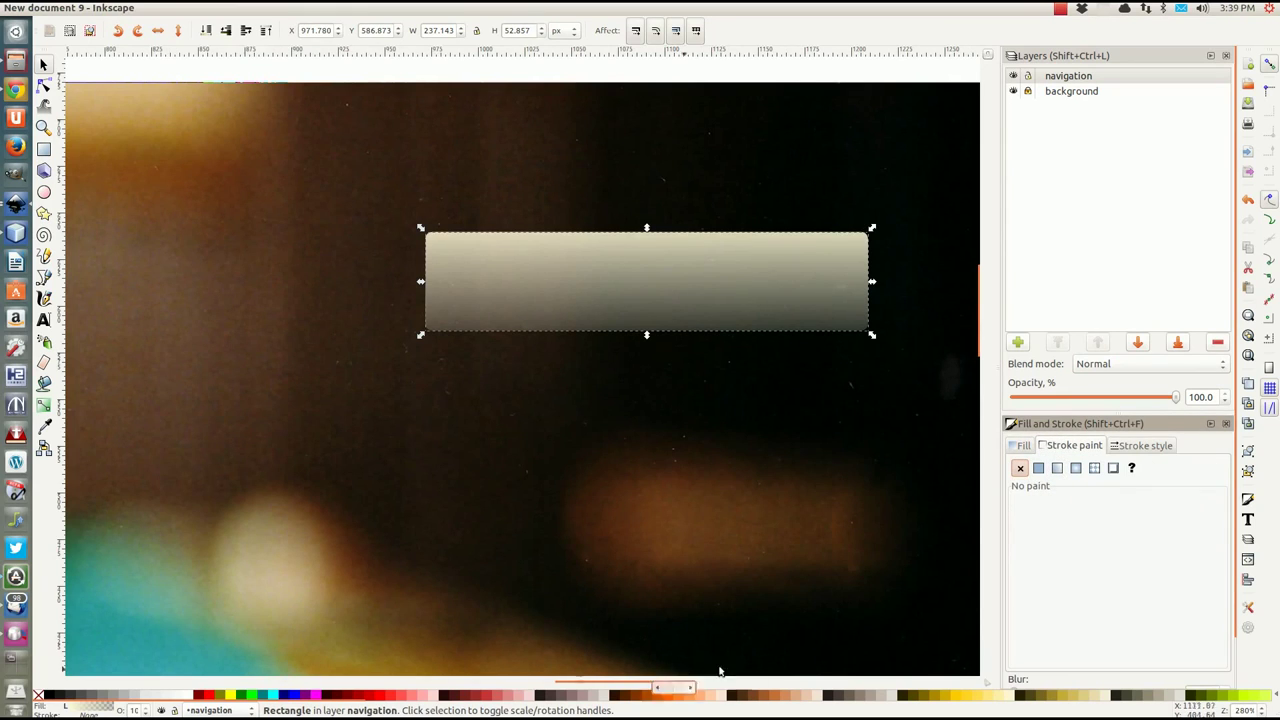
left_click(1038, 468)
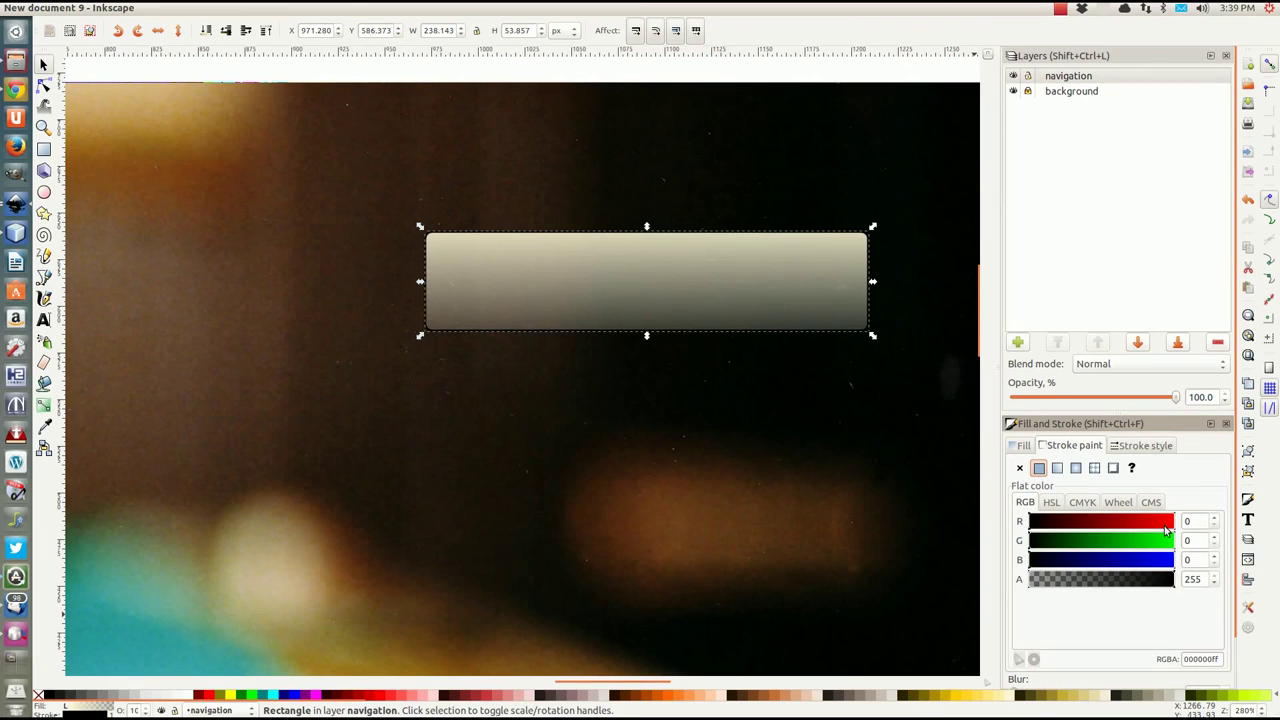
left_click(1194, 521)
type("255")
key("Return")
key("Tab")
type("255")
key("Tab")
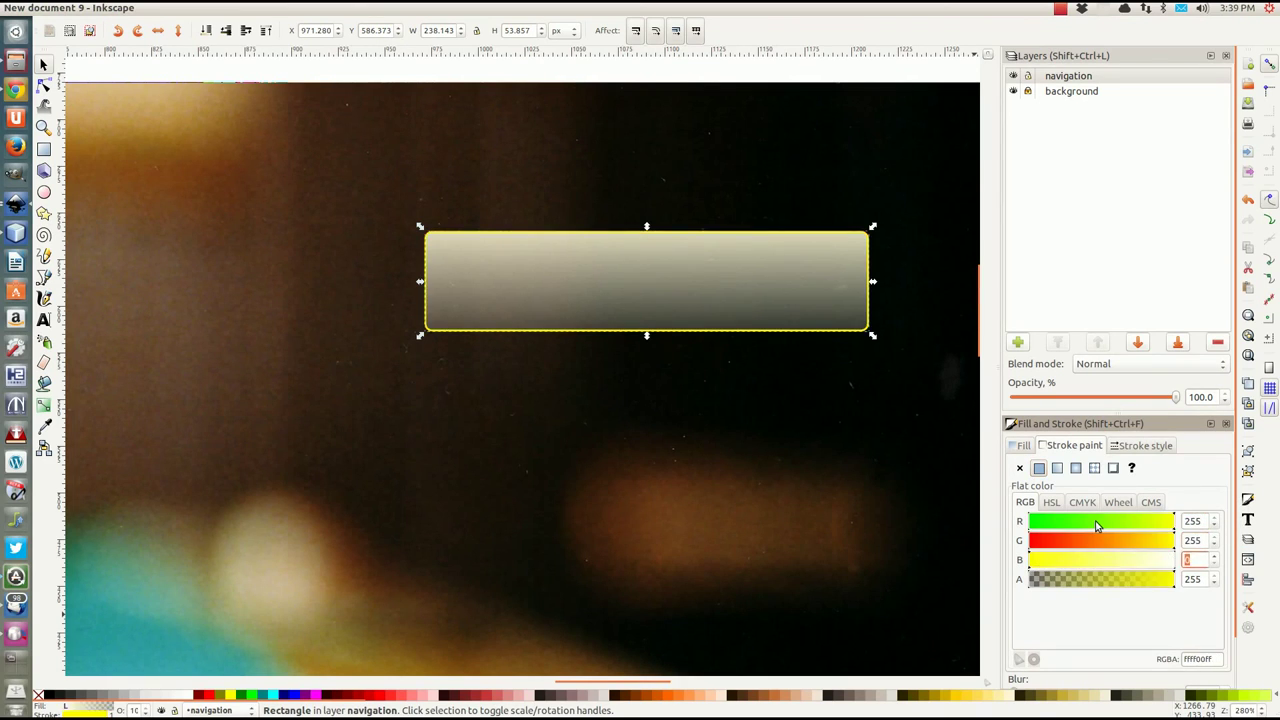
type("255")
key("Tab")
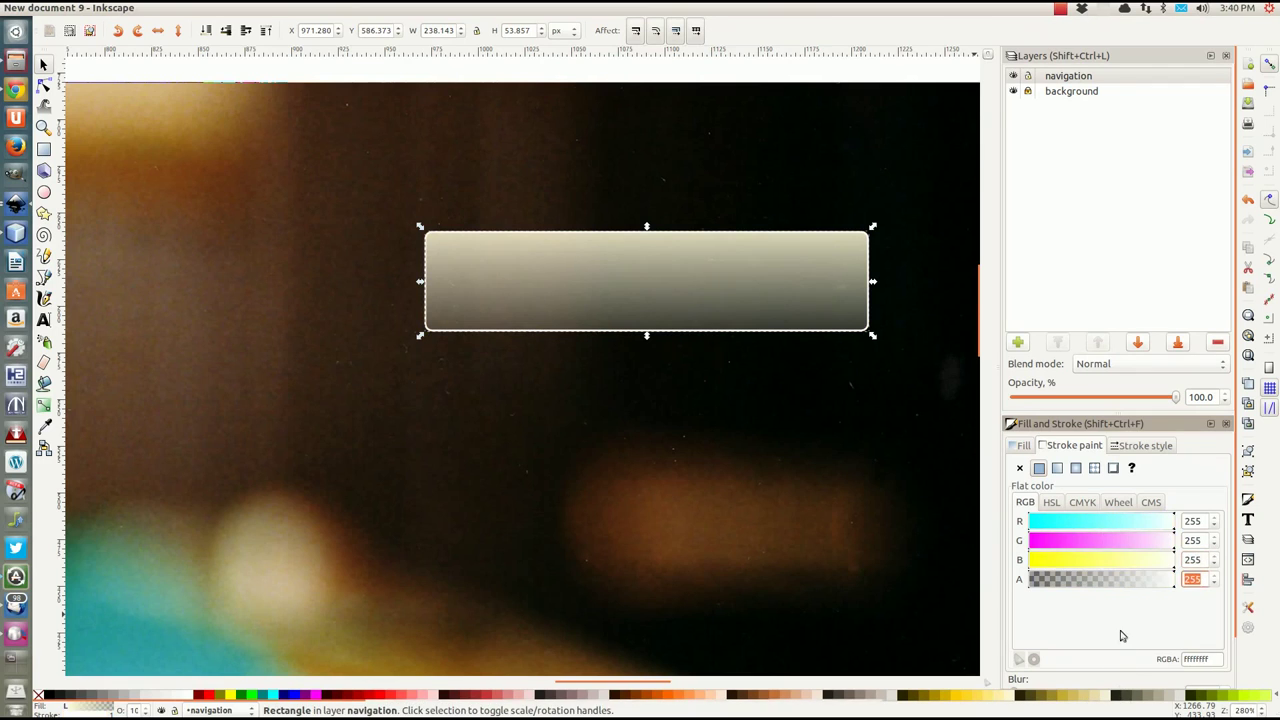
left_click(1209, 422)
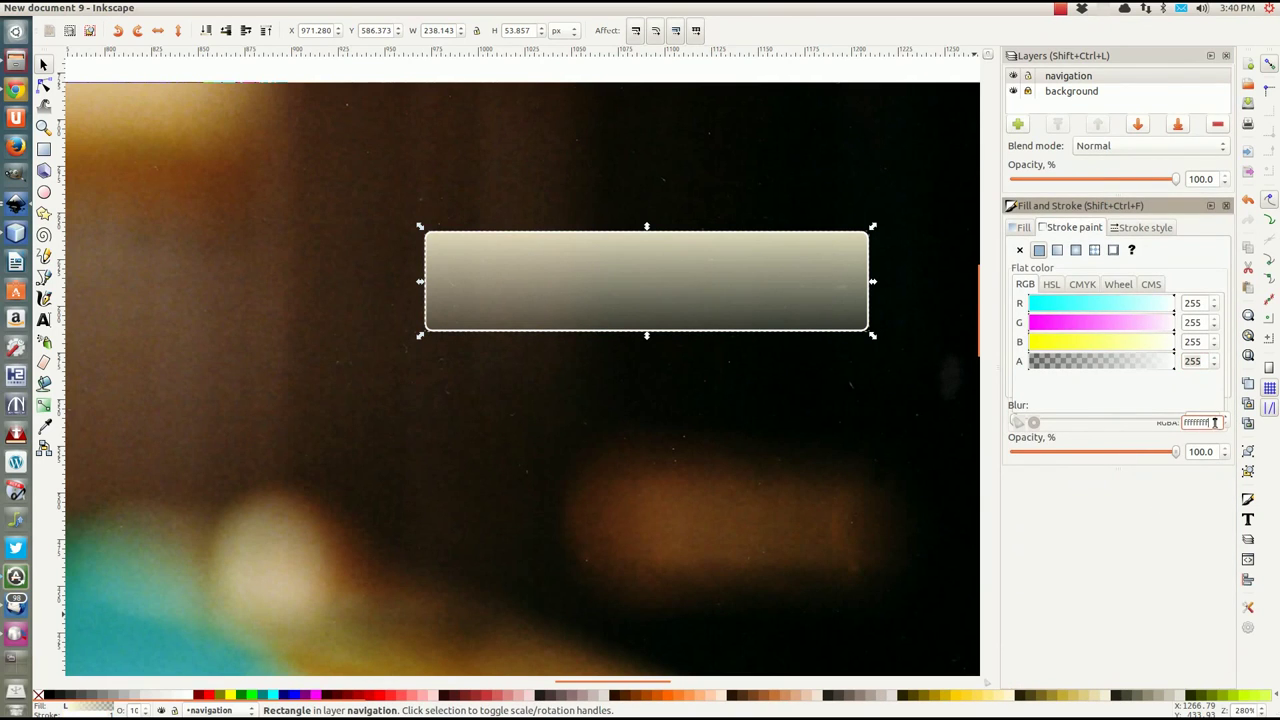
double_click(1201, 422)
type("ffffff")
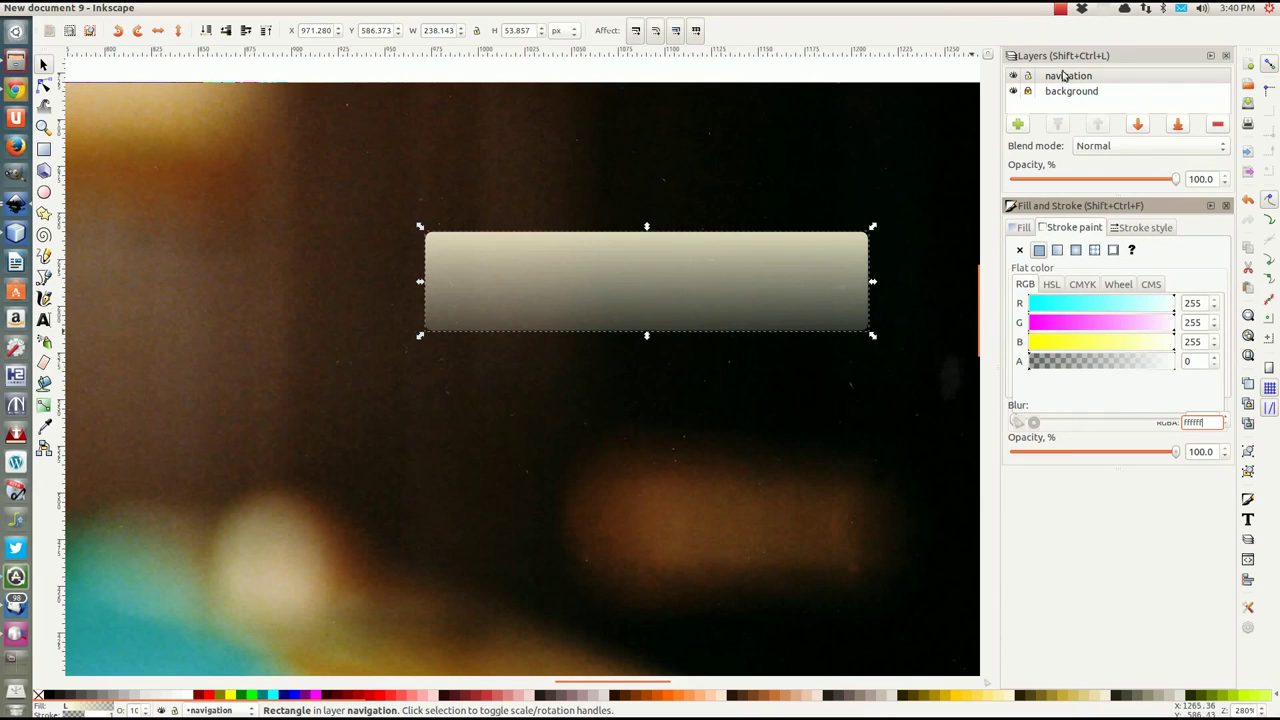
Set the stroke width to 3 px.
left_click(1147, 230)
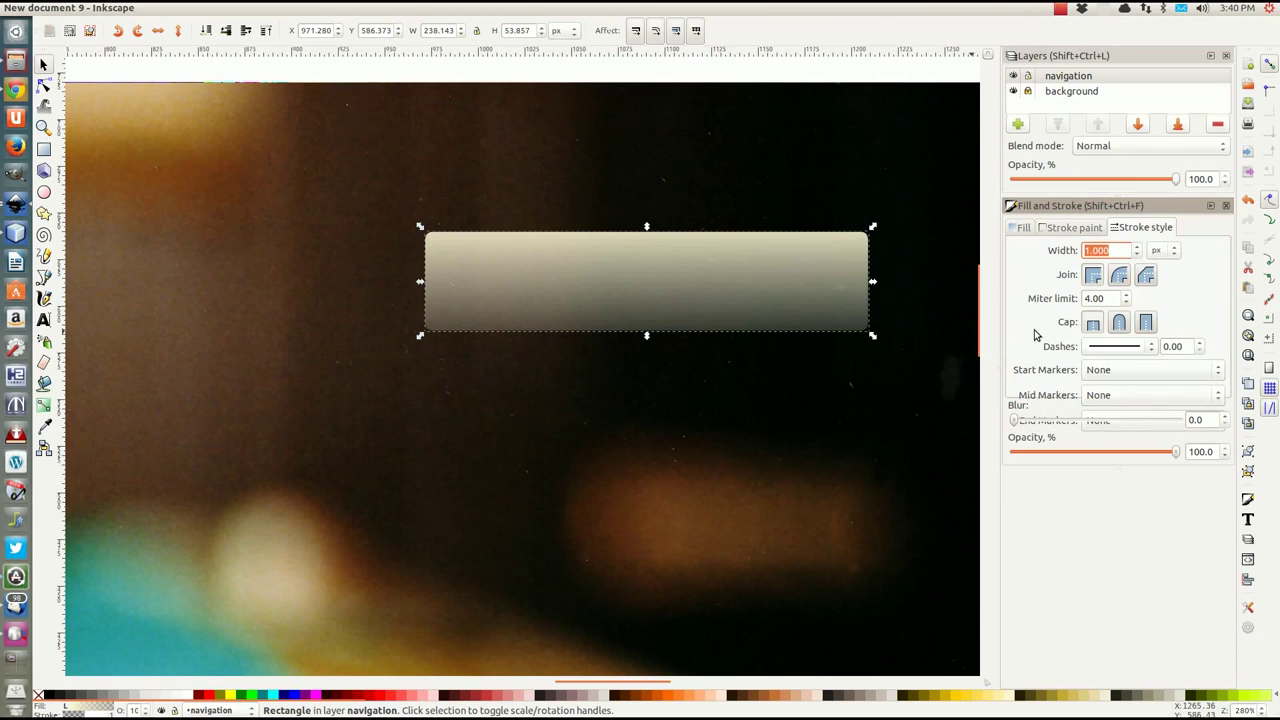
type("3")
key("Return")
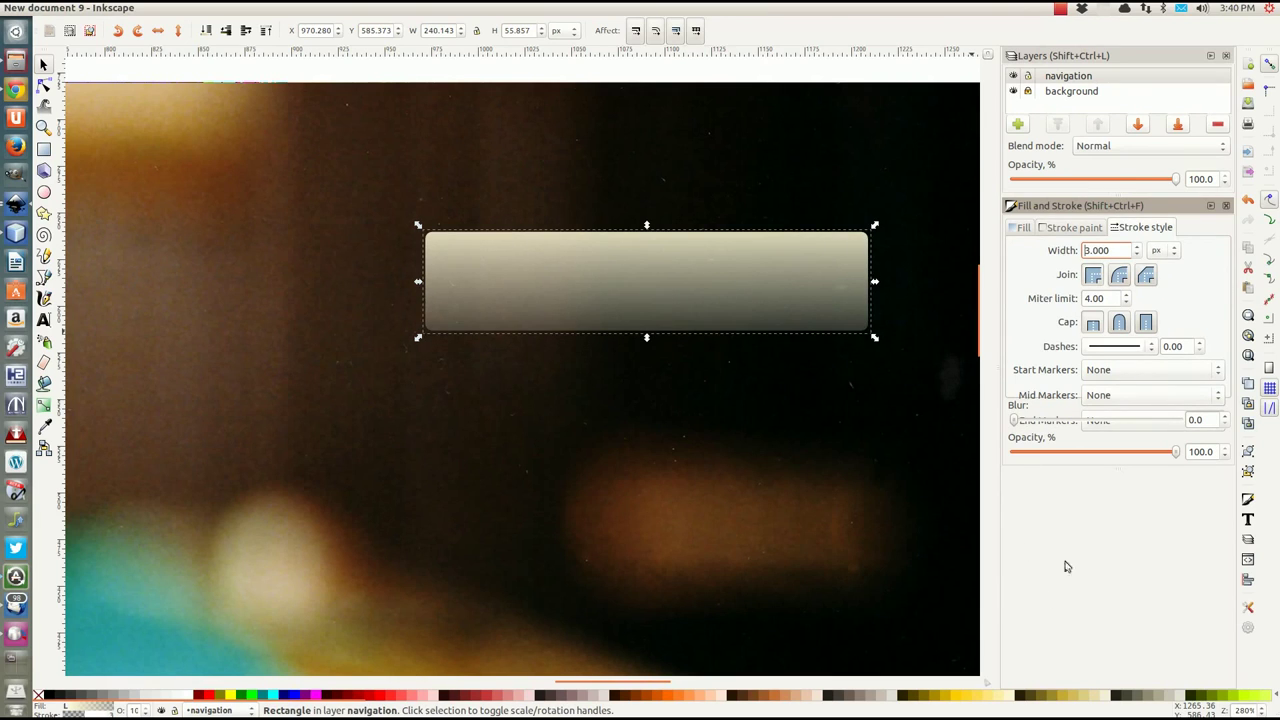